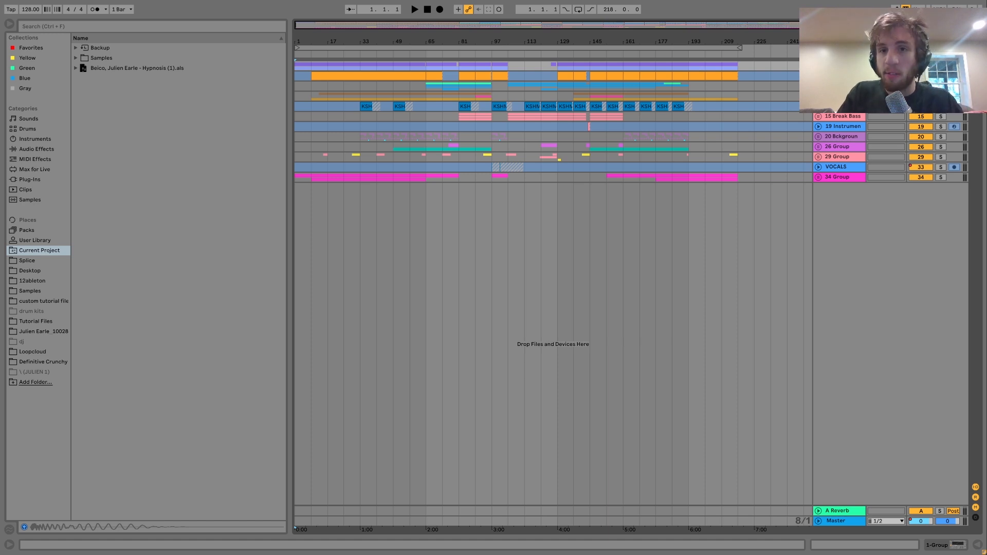
- Unfold the kick group, the BASS FURY track and 5 Group in the arrangement
left_click(818, 66)
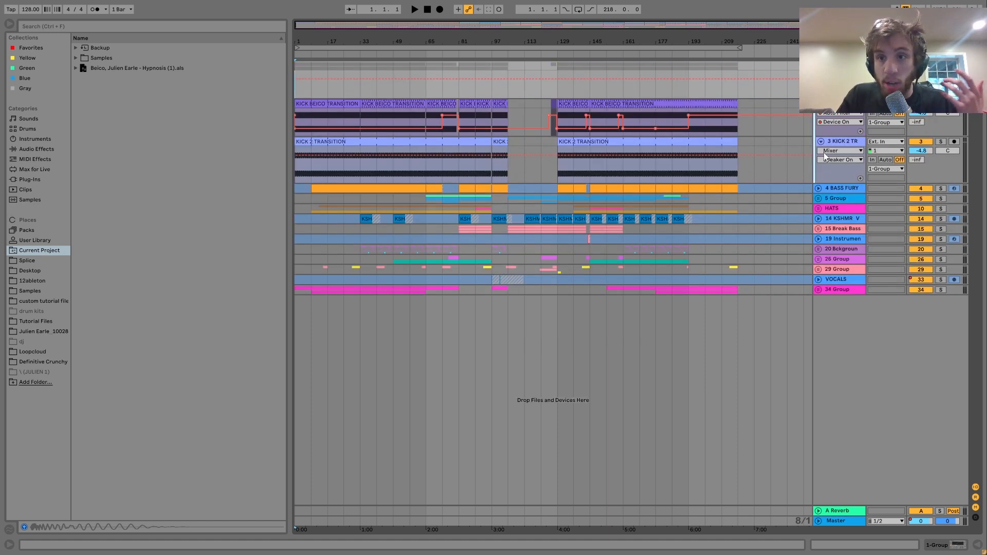
left_click(818, 188)
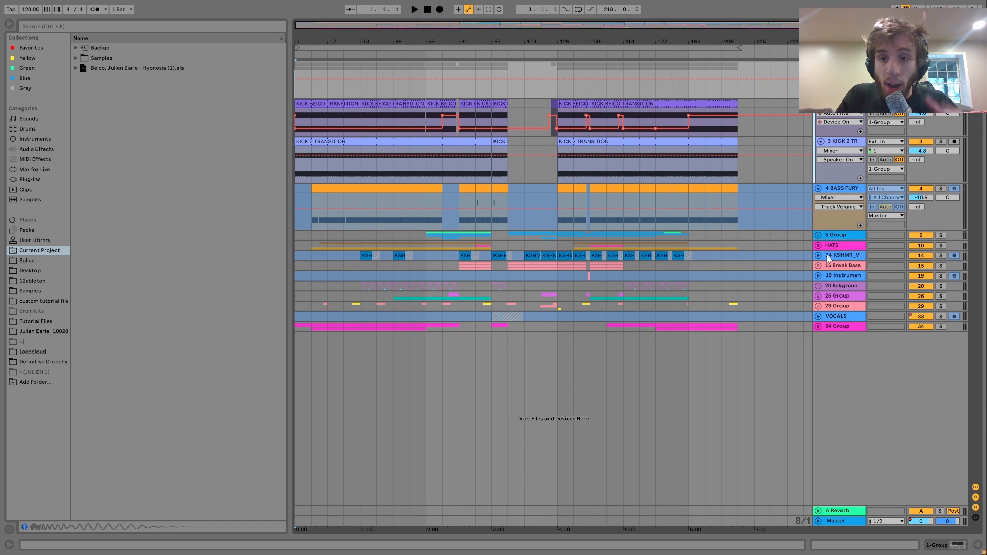
left_click(818, 236)
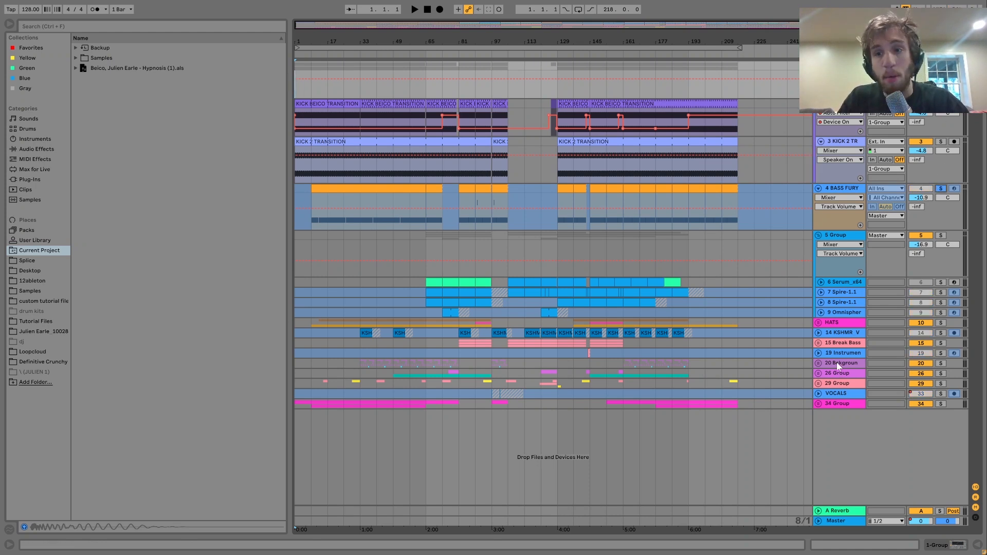
- Play the arrangement from bar 49, then from bar 41
left_click(393, 91)
key("space")
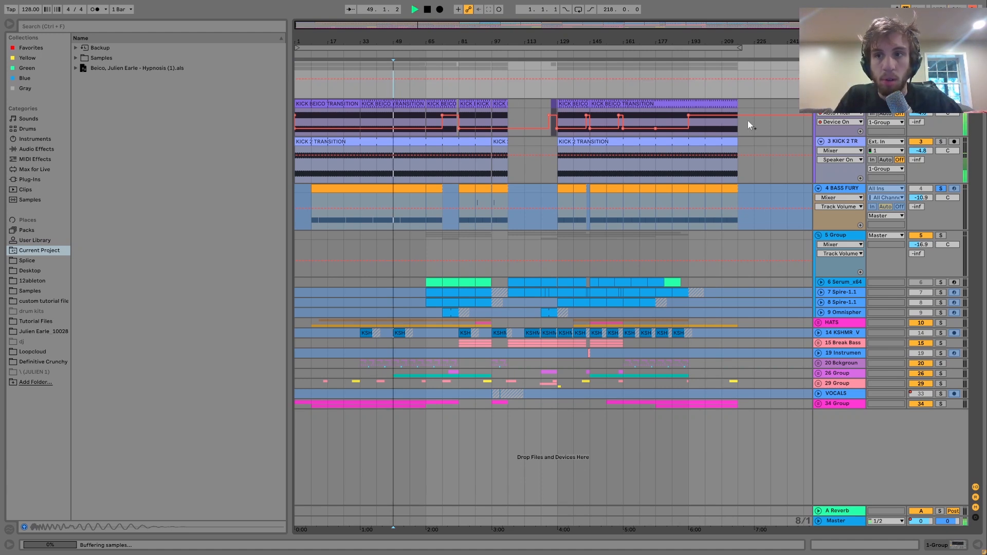
key("space")
key("space")
key("space")
left_click(375, 94)
key("space")
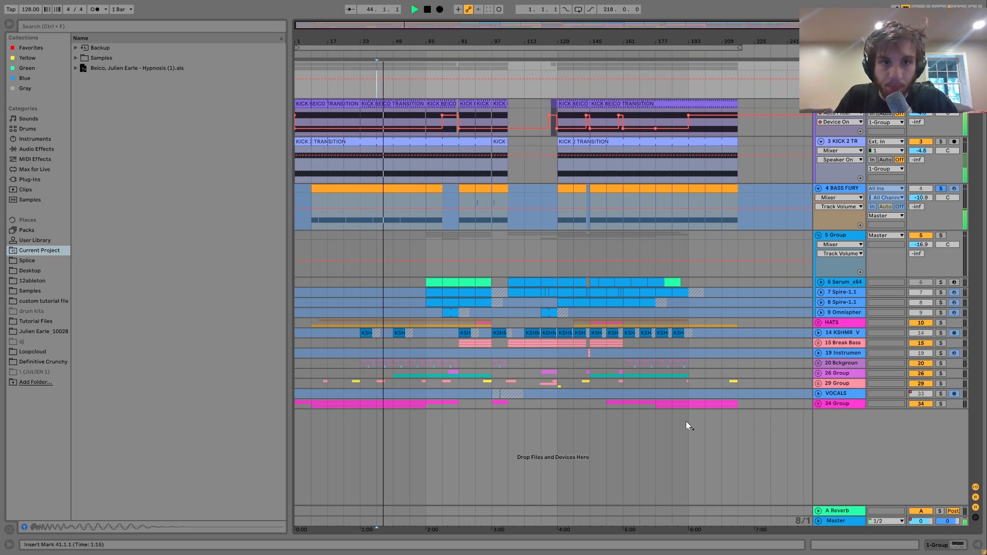
- Unsolo BASS FURY, solo the KICK BEICO TRANSITION track, and inspect its waveform around bar 42
left_click(941, 188)
left_click(921, 142)
left_click(843, 103)
key("space")
left_click_drag(380, 37, 390, 190)
key("space")
left_click_drag(575, 41, 575, 30)
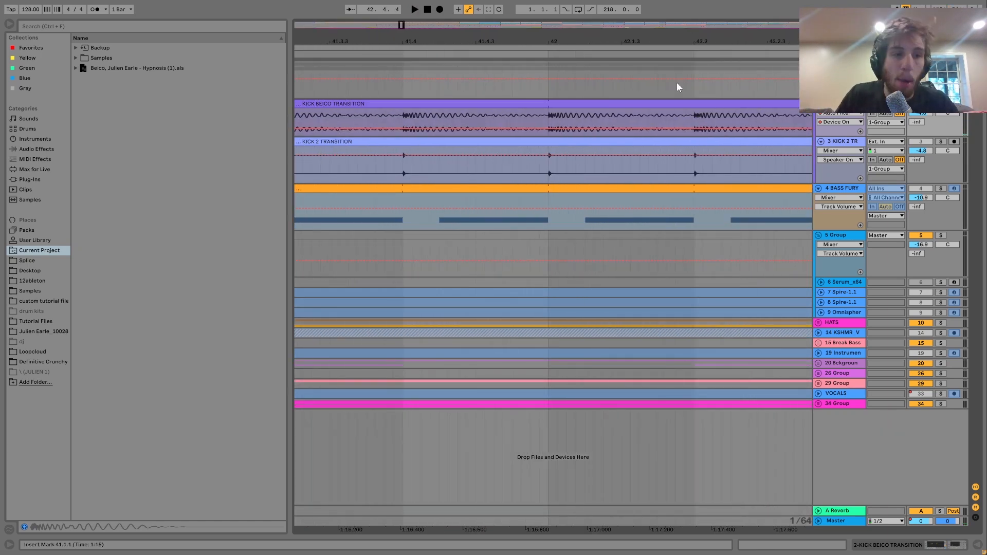
- Preview new kick 49.wav, new kick 31.wav and new kick 28.wav in the Tutorial Files folder
left_click(31, 321)
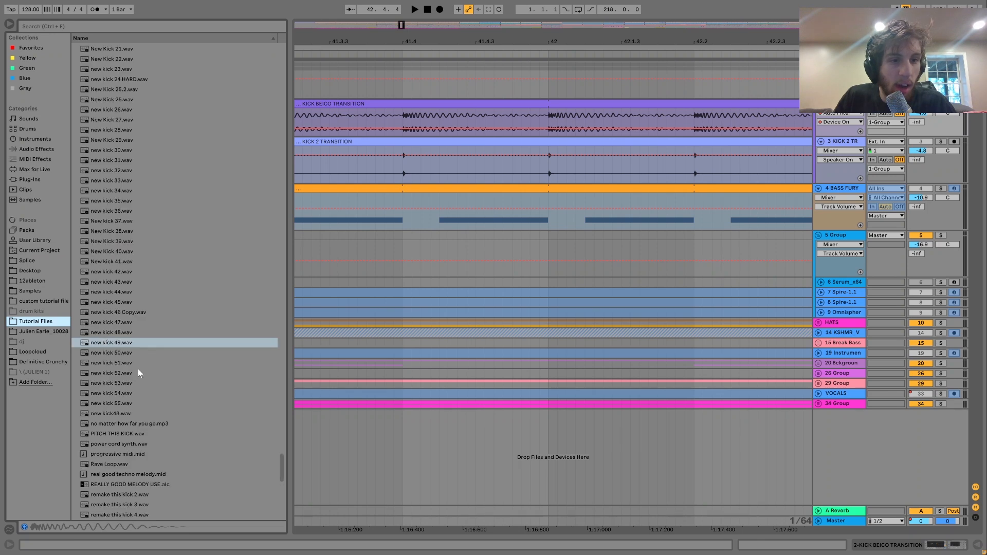
left_click(113, 346)
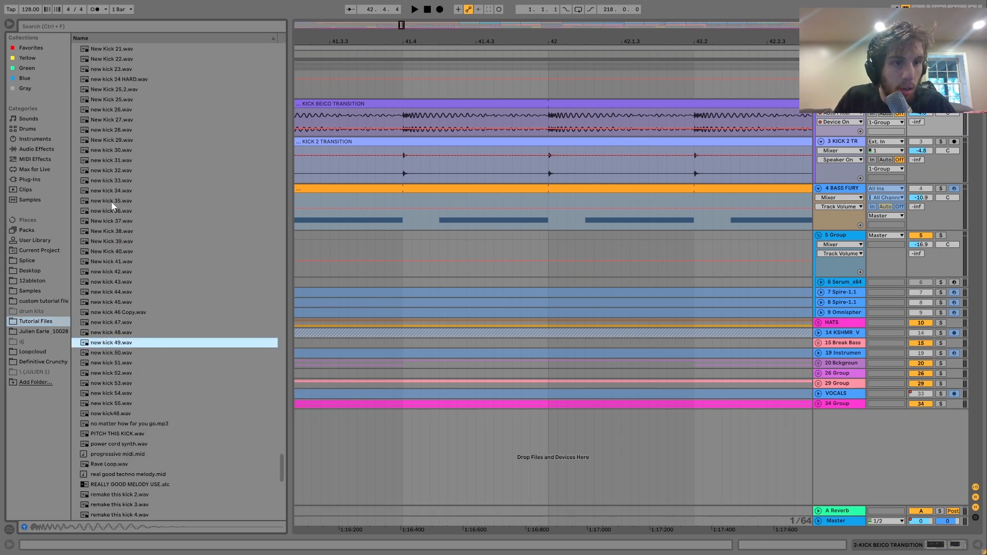
left_click(109, 175)
left_click(124, 161)
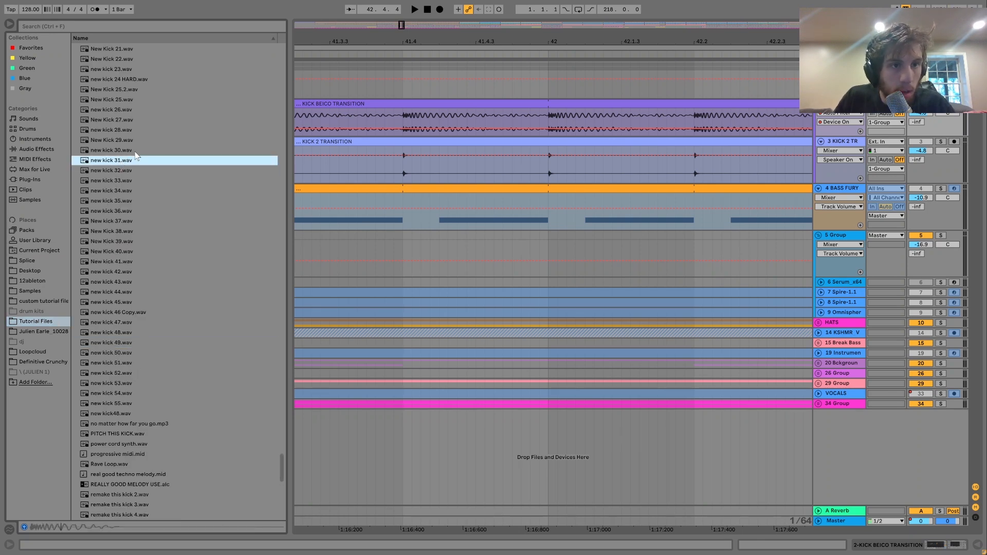
left_click(131, 130)
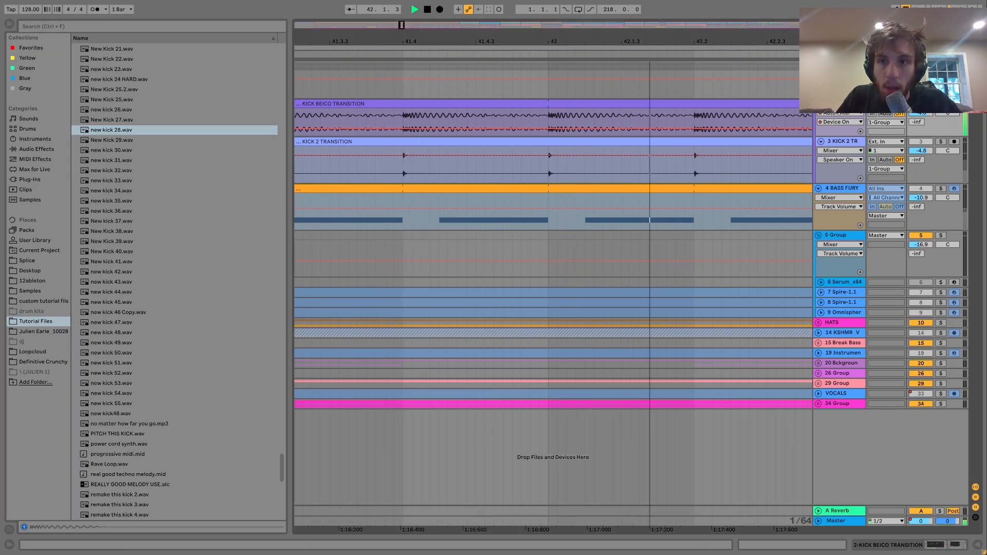
- Show the KICK BEICO TRANSITION track's effects and listen to the soloed kick from bar 41
double_click(843, 103)
key("space")
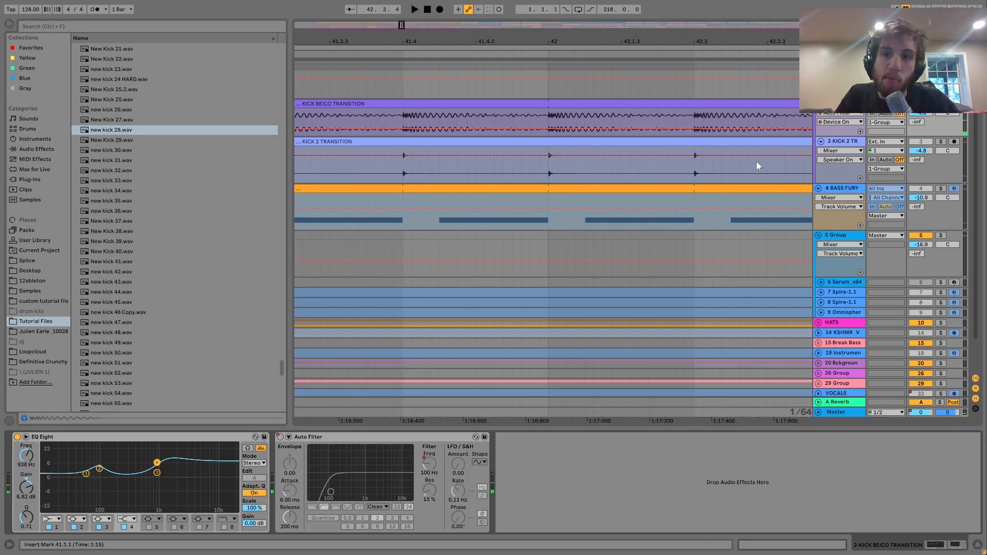
key("space")
left_click_drag(608, 40, 609, 7)
key("space")
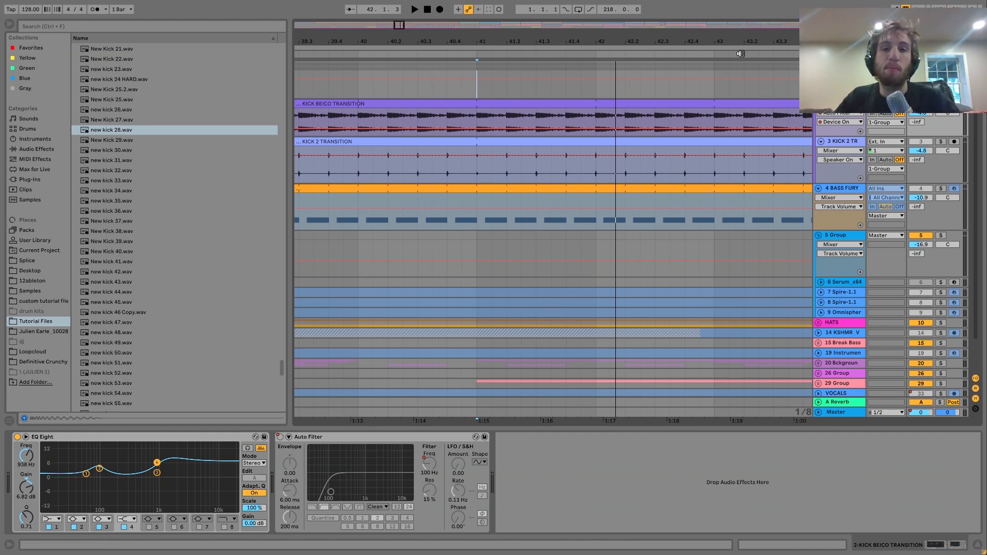
key("space")
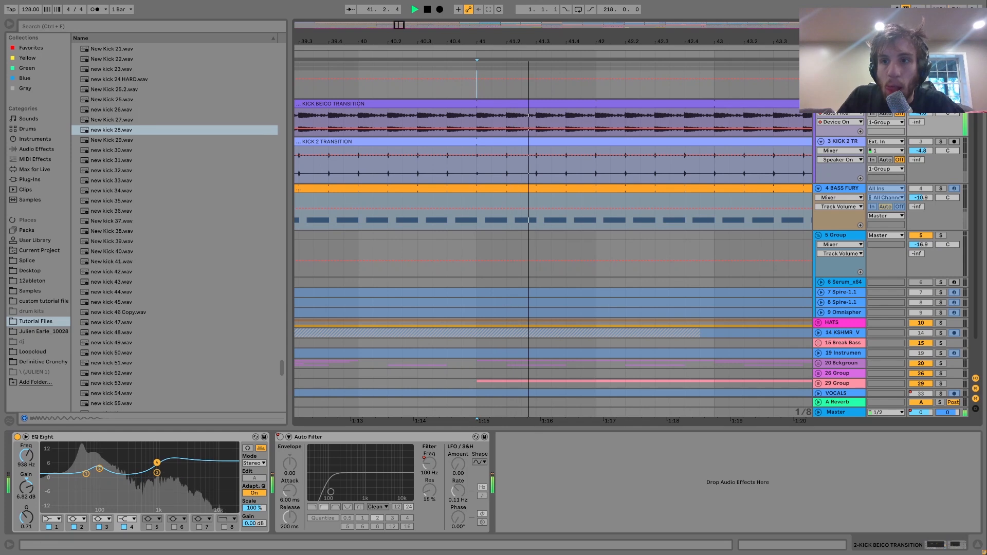
key("space")
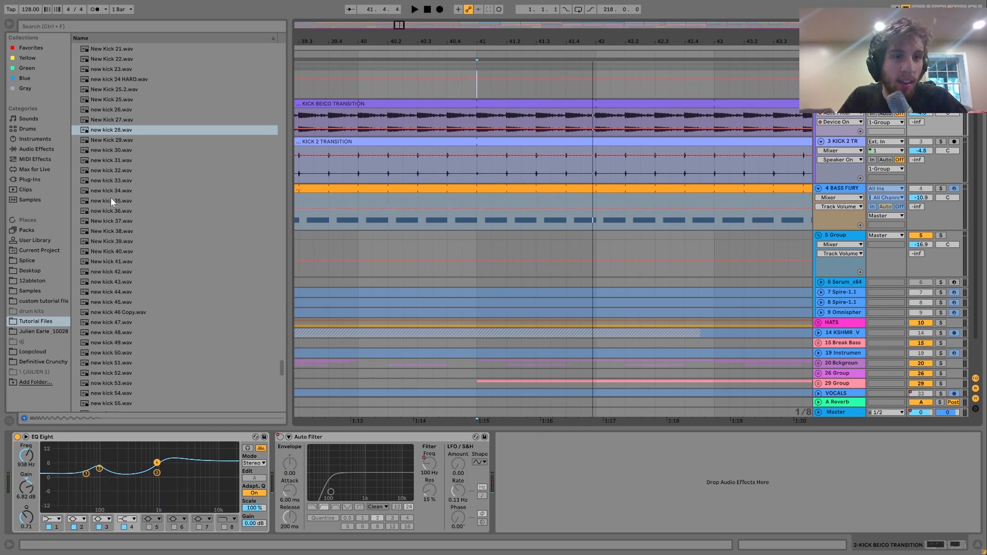
- Preview new kick 32.wav, then unsolo the kick and play the full mix from bar 41
left_click(124, 171)
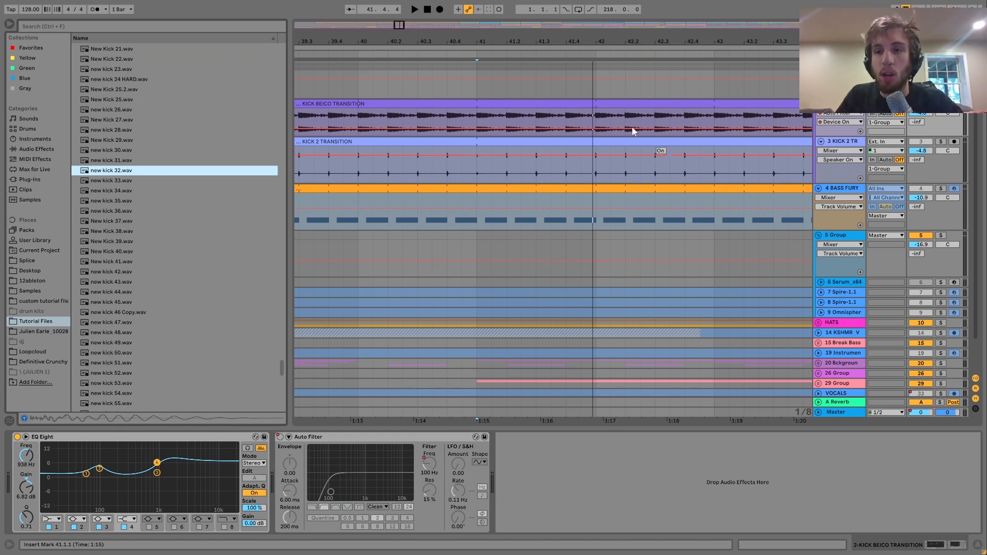
key("space")
left_click(941, 104)
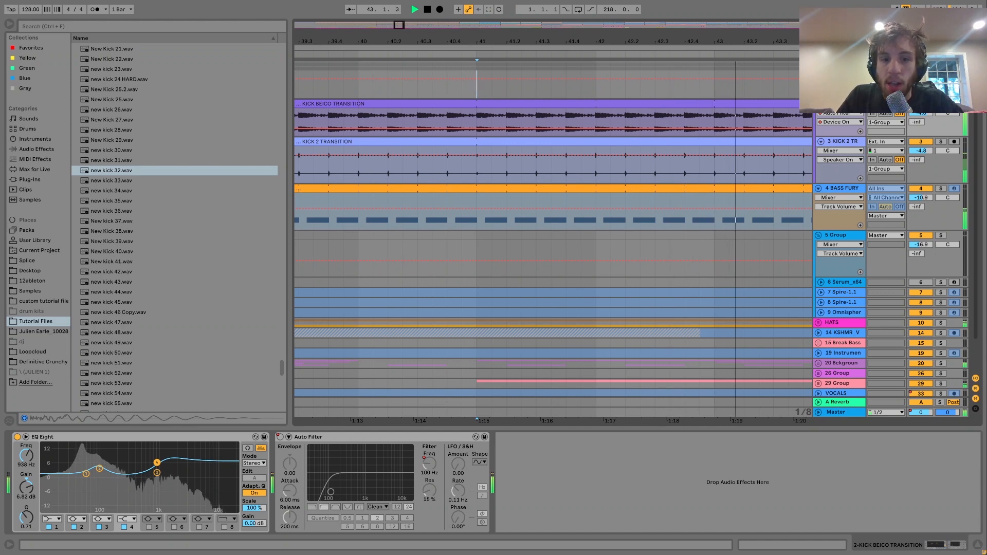
key("space")
key("space")
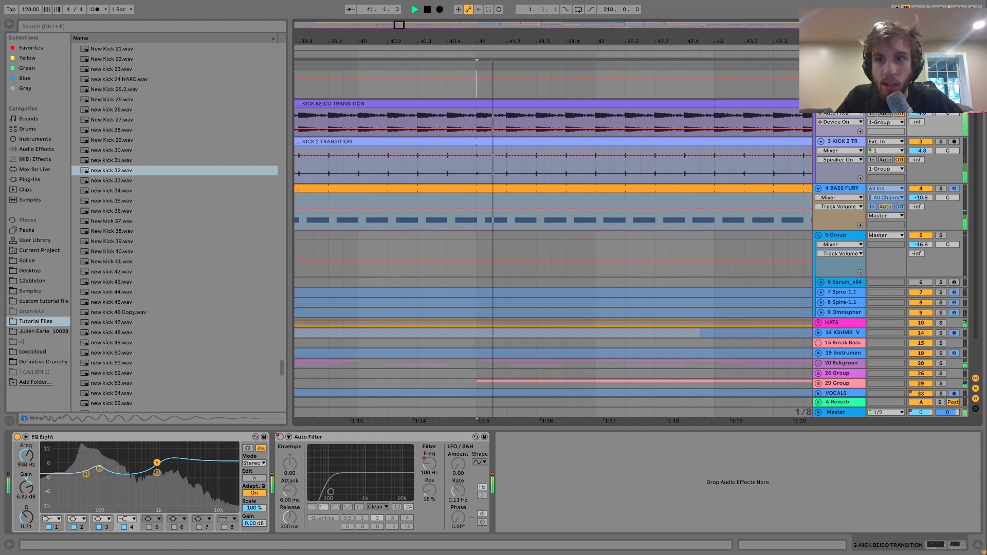
- Solo the KICK BEICO TRANSITION track again and replay it from bar 41
left_click(941, 104)
key("space")
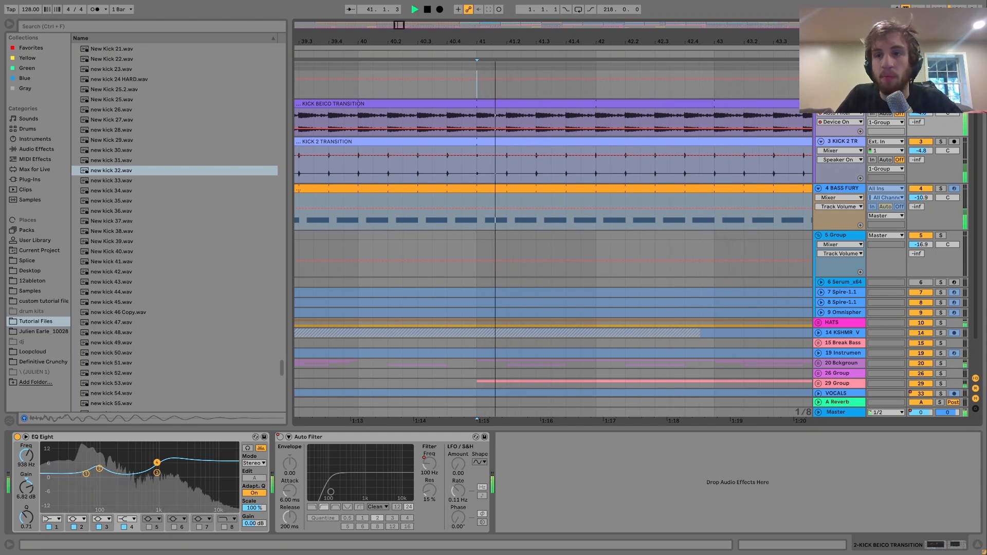
key("space")
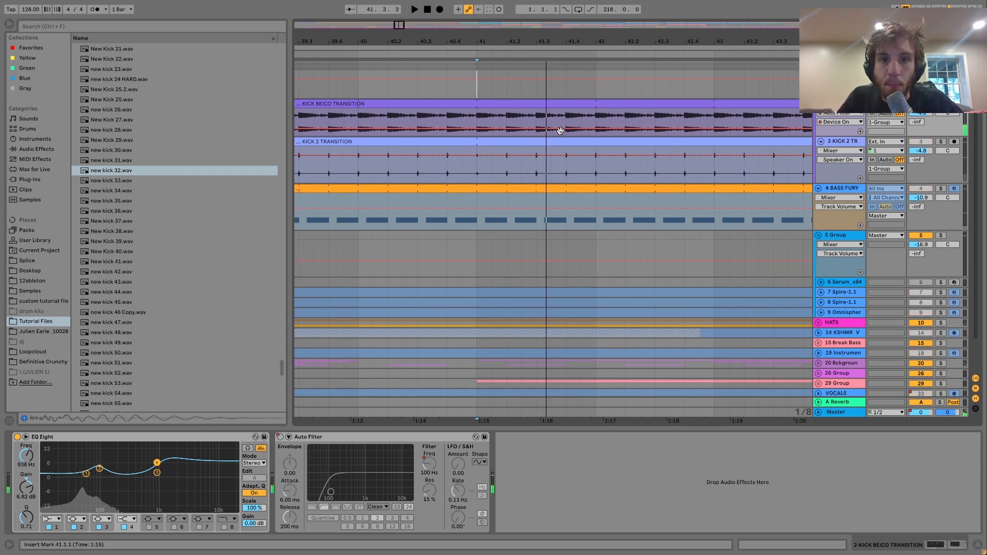
key("space")
key("space")
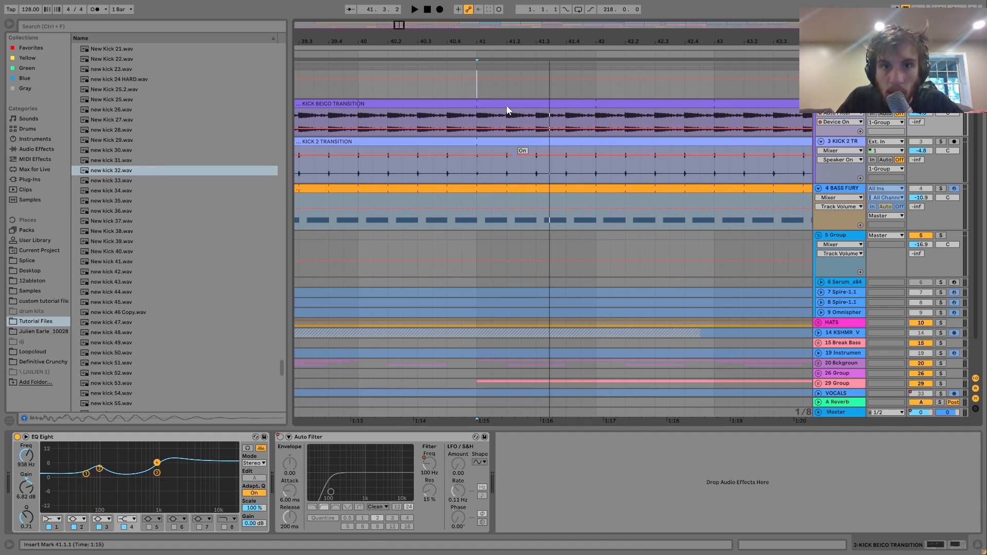
key("space")
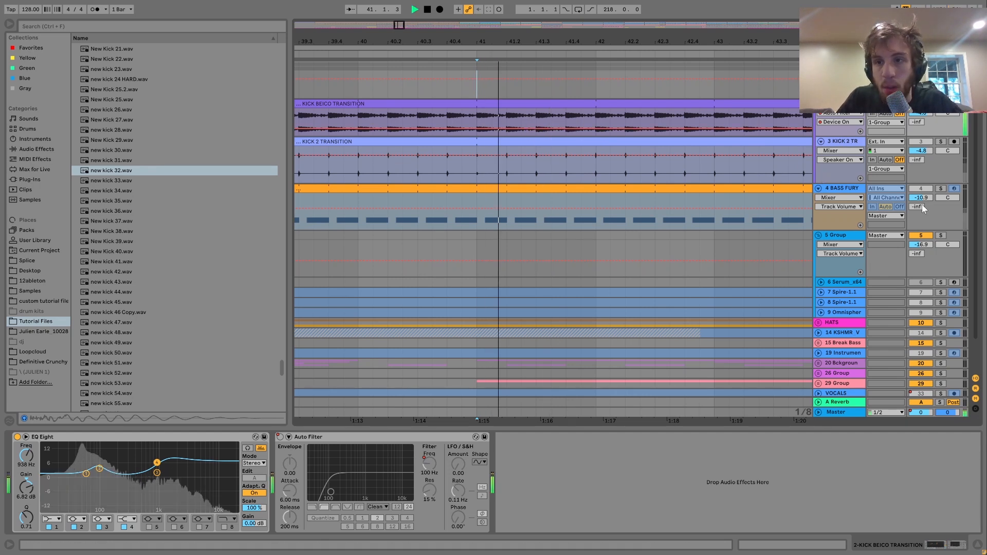
key("space")
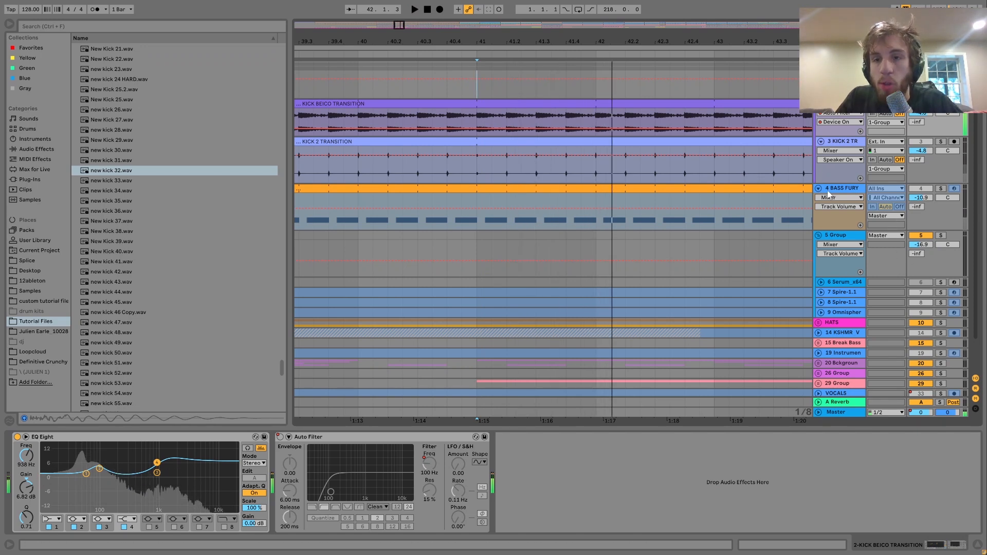
- Solo the BASS FURY track, show its device chain, and play it from bar 41
left_click(940, 189)
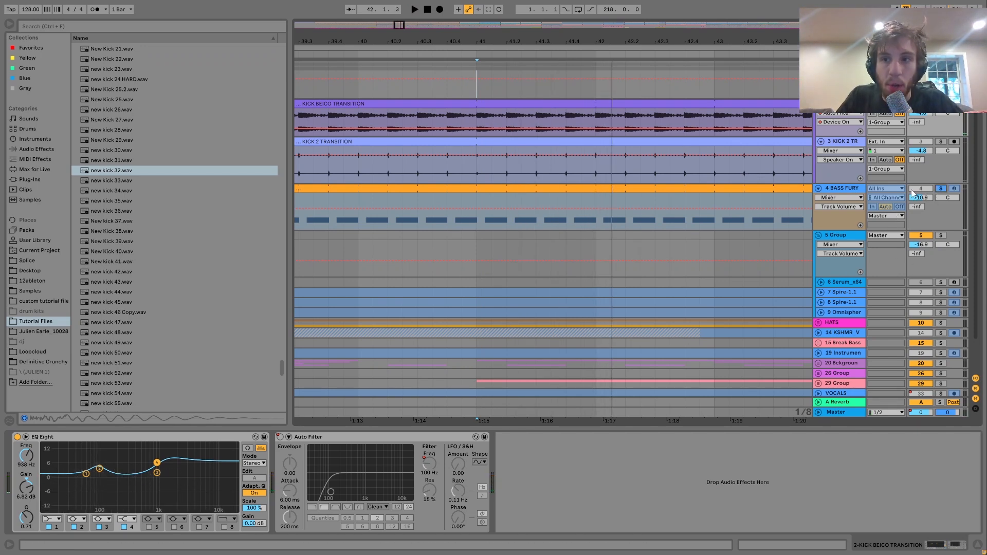
key("space")
left_click(838, 186)
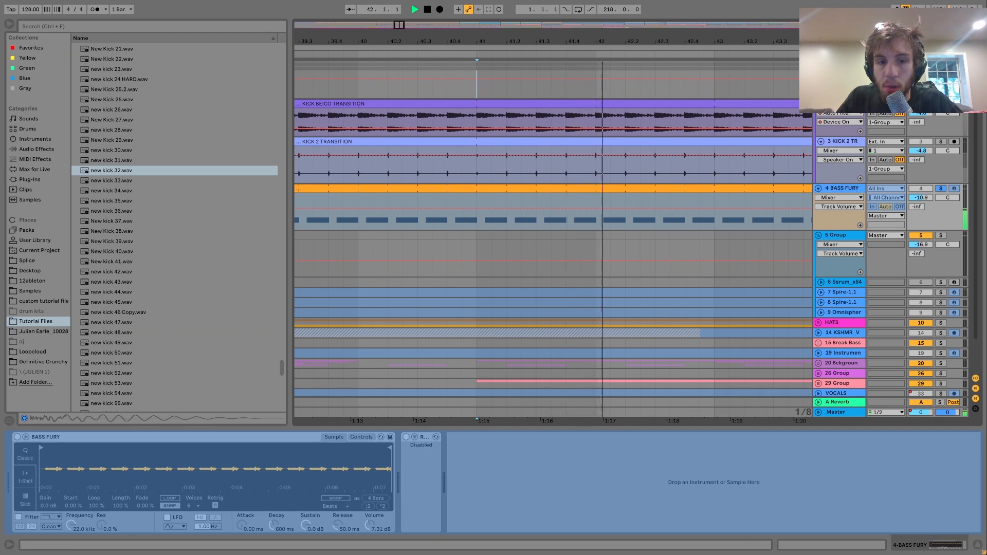
key("space")
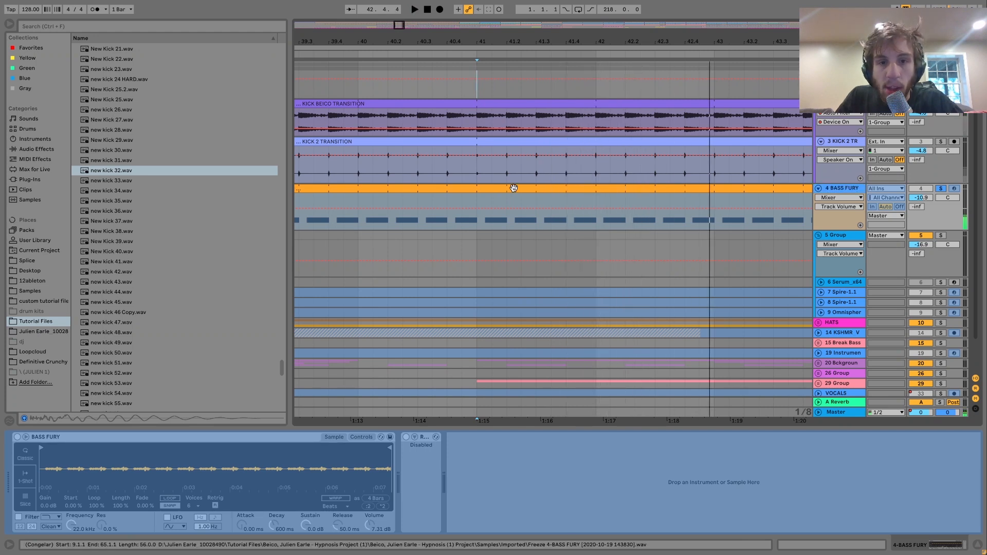
key("space")
key("space")
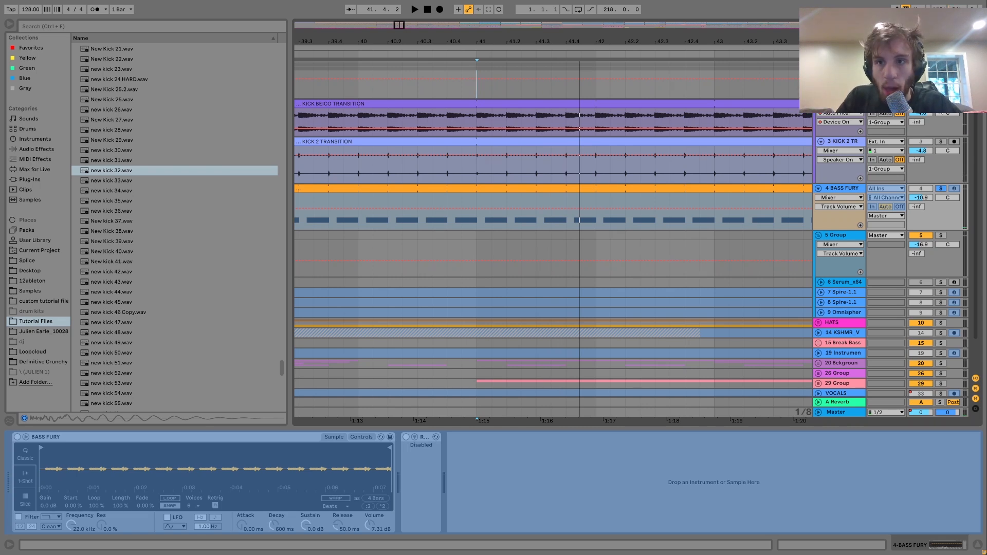
- Enlarge the KICK BEICO TRANSITION track and select the first half beat of the kick at bar 41
left_click_drag(677, 42, 753, 107)
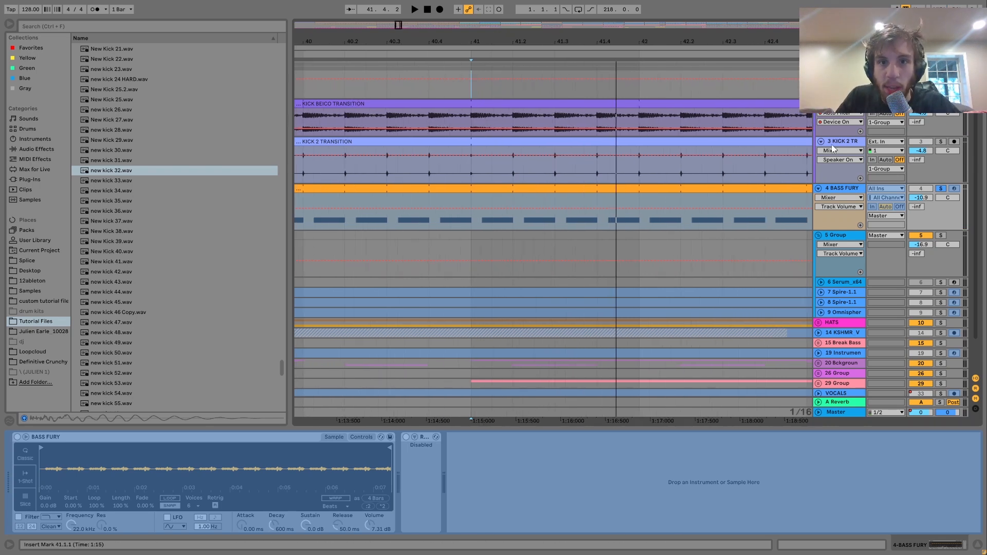
left_click_drag(844, 137, 844, 182)
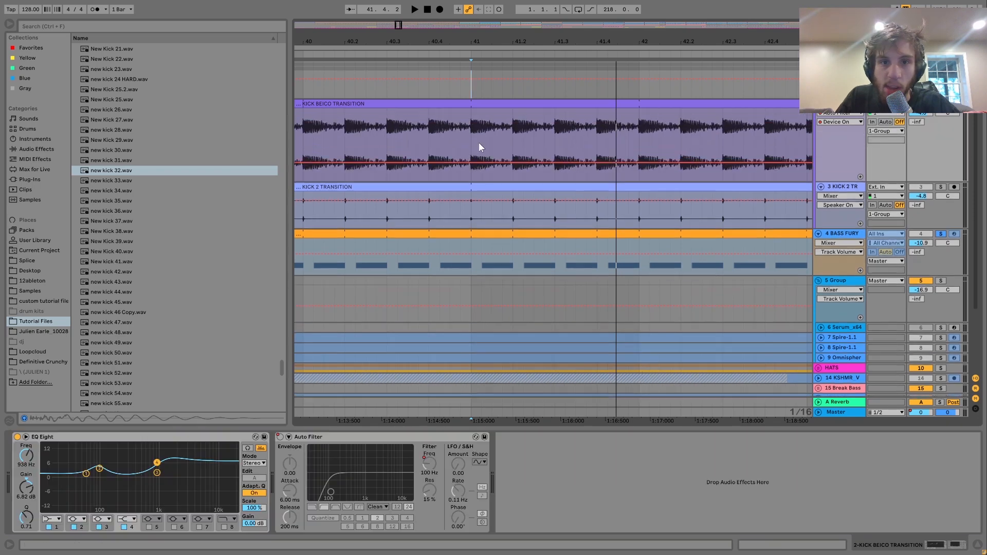
left_click_drag(470, 133, 496, 134)
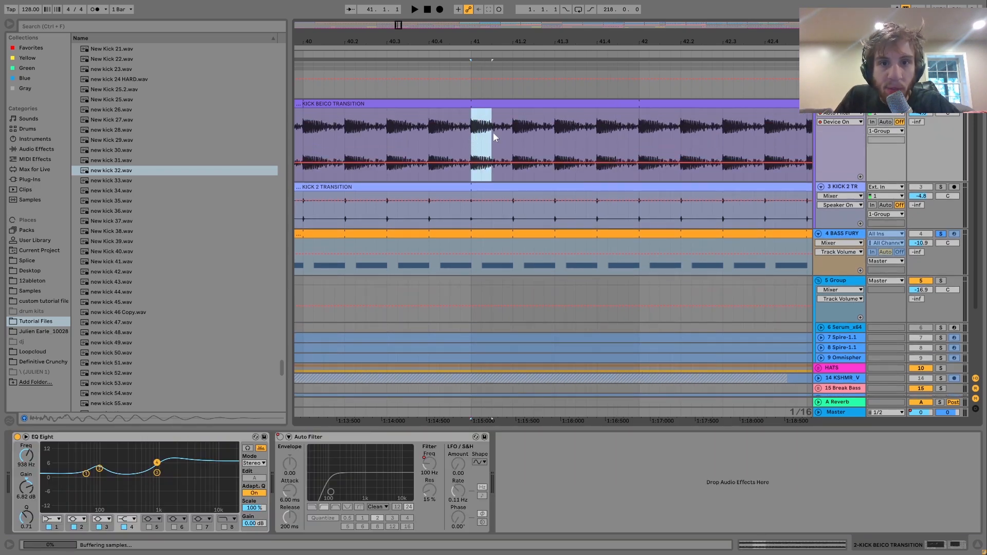
mouse_move(495, 132)
left_mouse_down()
mouse_move(509, 135)
mouse_move(493, 135)
left_mouse_up()
left_click(470, 136)
- Play the kick and bass together from bar 41 and check the devices on BASS FURY and KICK 2 TRANSITION
key("space")
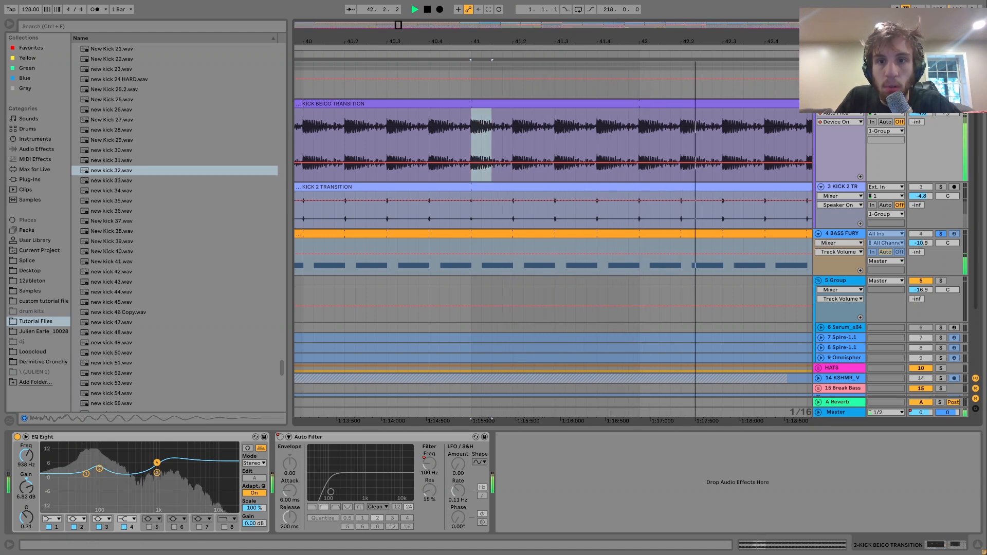
left_click_drag(562, 33, 560, 90)
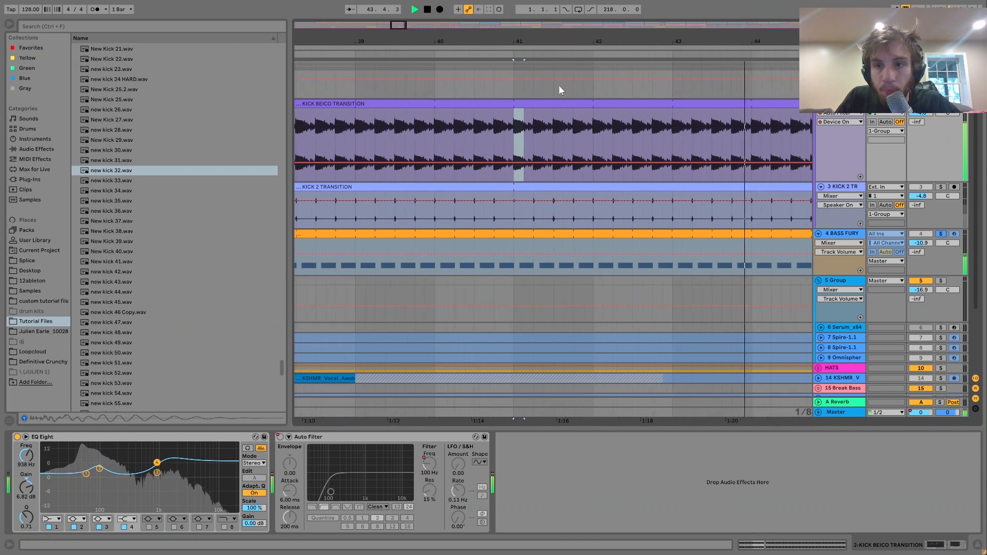
left_click(834, 237)
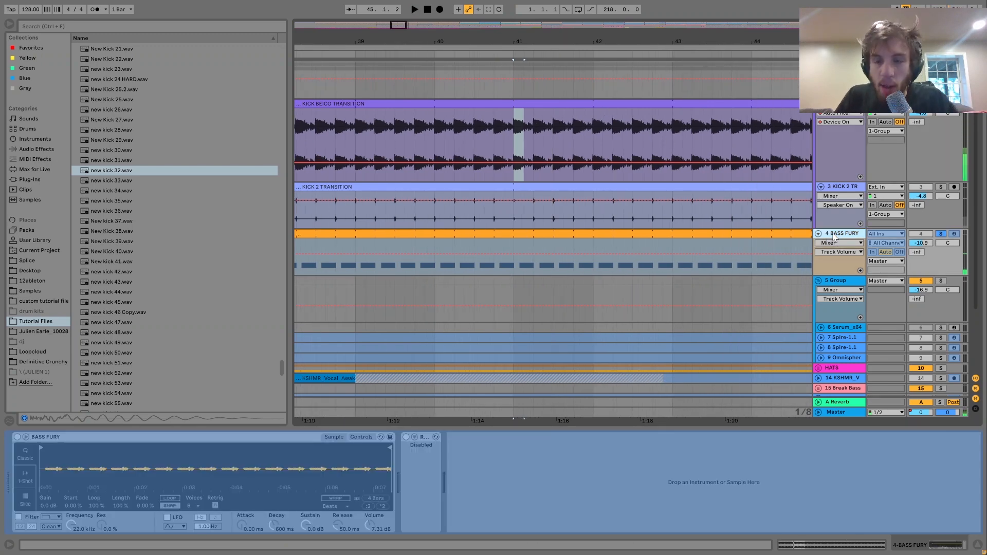
left_click(834, 187)
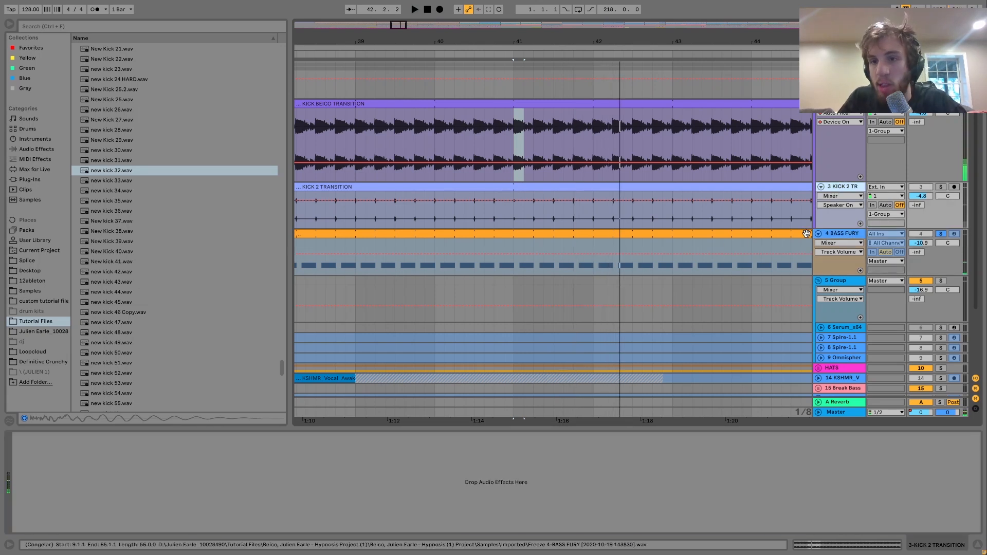
left_click(840, 238)
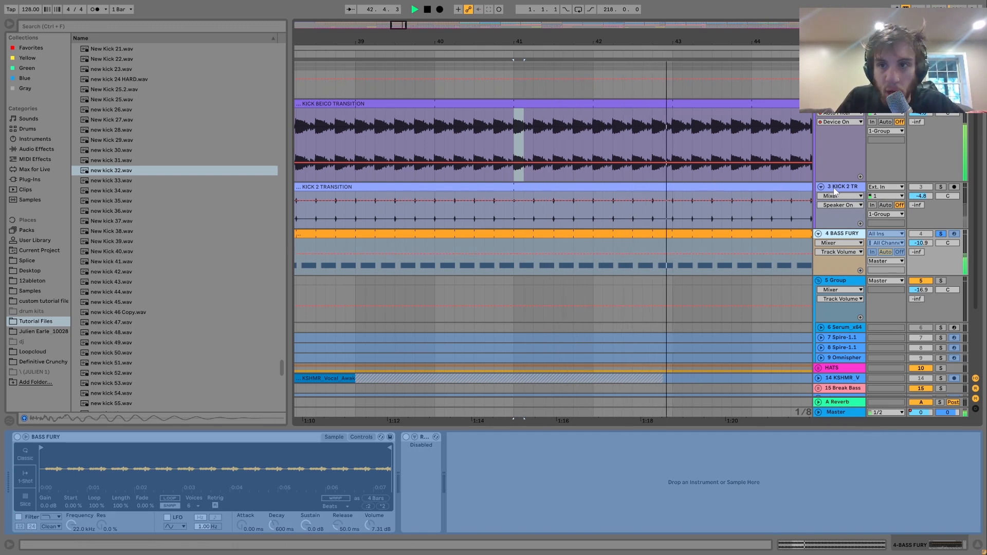
key("space")
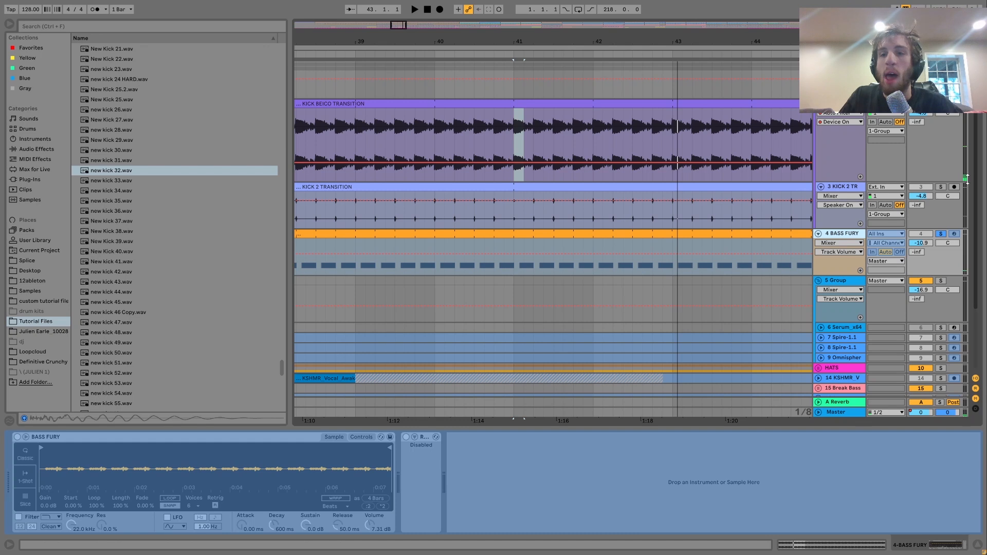
- Solo the KICK 2 TRANSITION track, play it from bar 41, and show its device chain
left_click(940, 187)
key("space")
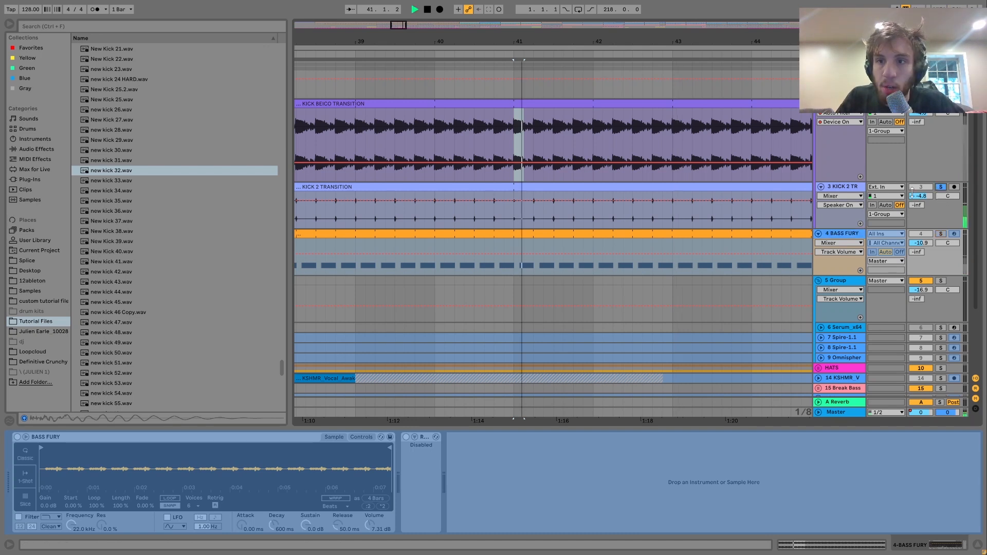
left_click(838, 186)
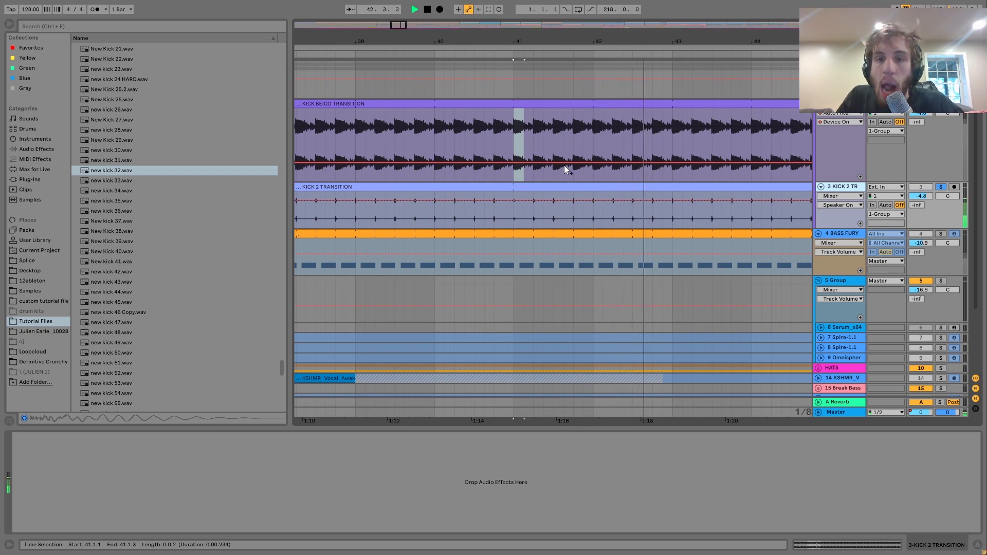
key("space")
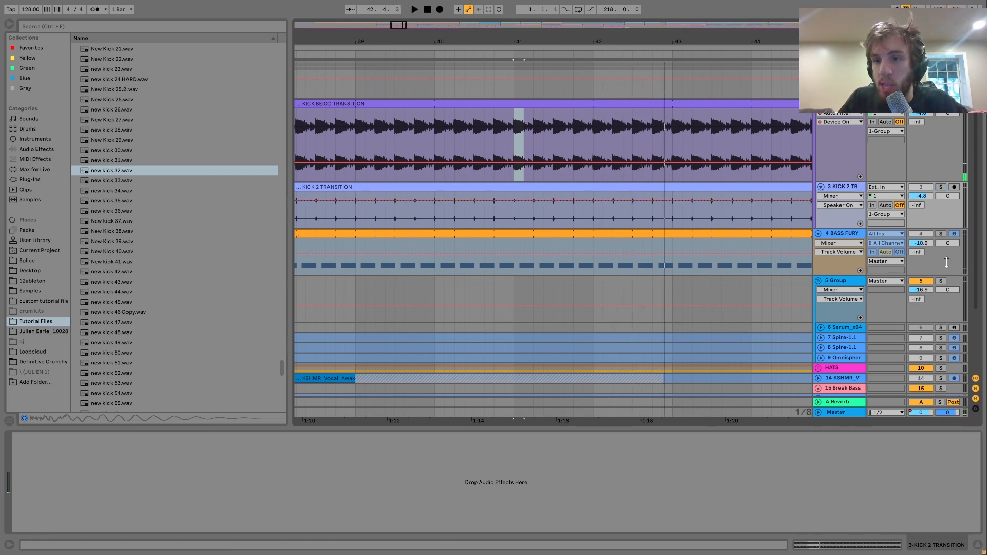
- Solo BASS FURY together with KICK 2 TRANSITION, select the kick's track volume, and play both tracks from bar 41
left_click(935, 233)
key("space")
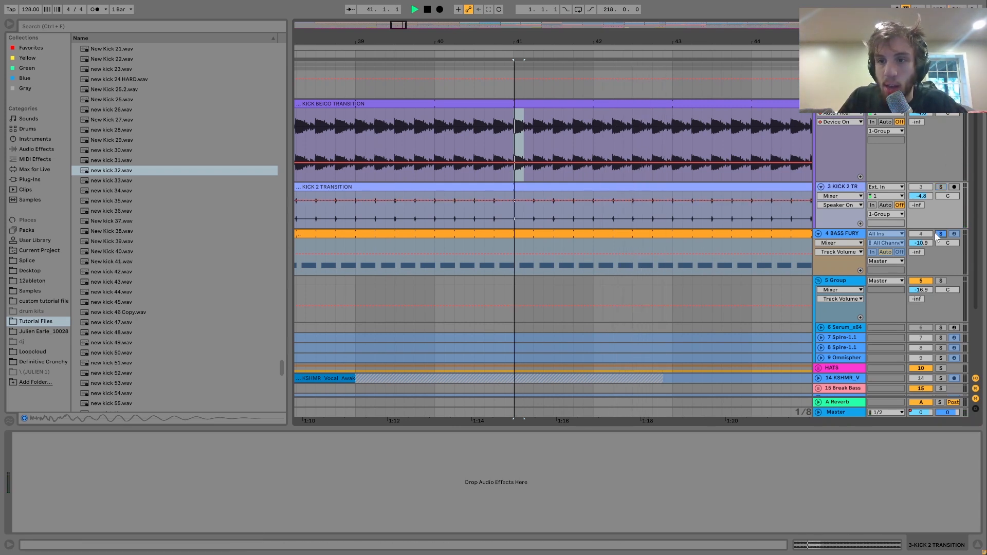
left_click(938, 187)
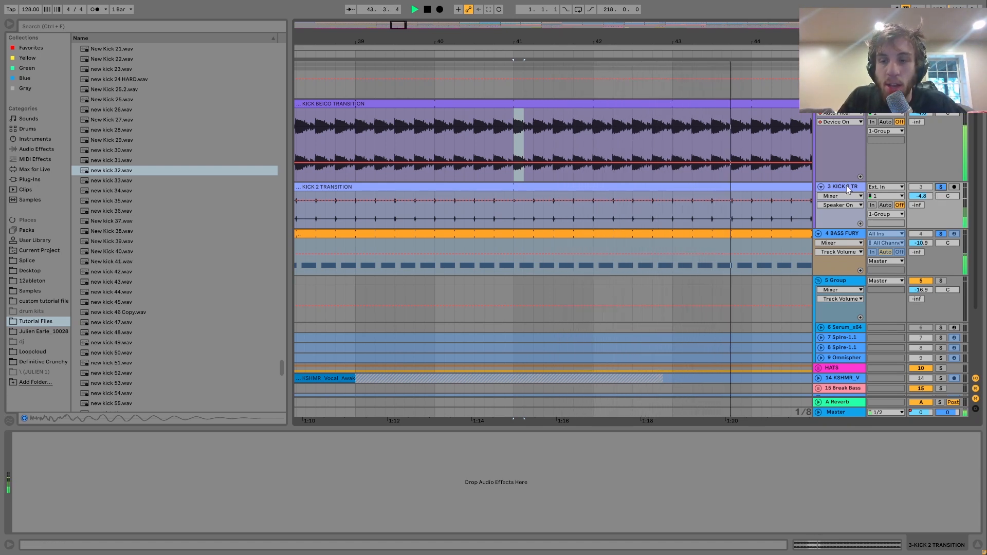
left_click(918, 196)
key("Delete")
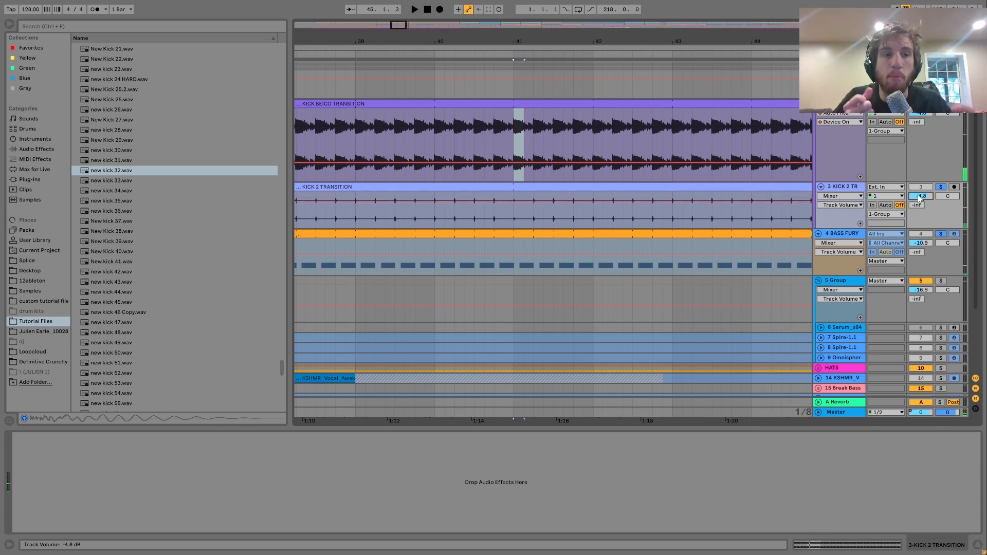
key("space")
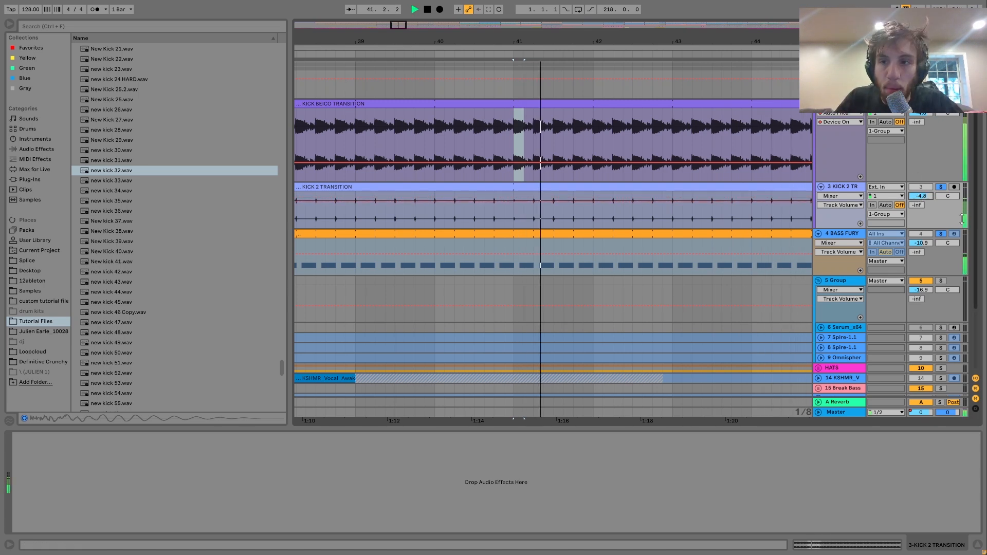
- Clear the solos, show the Saturator on the kick group, and play the full mix from bar 41
left_click(938, 187)
key("space")
left_click(840, 85)
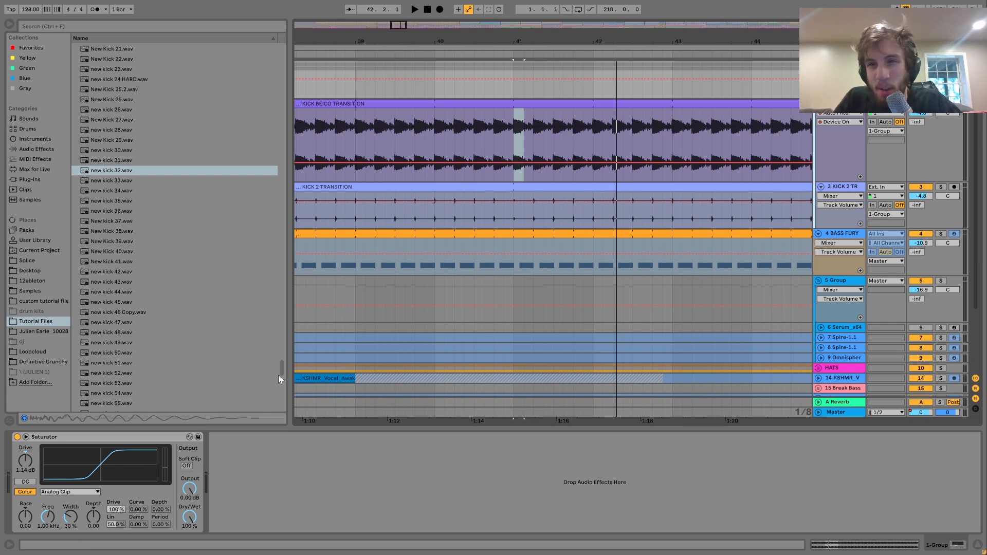
key("space")
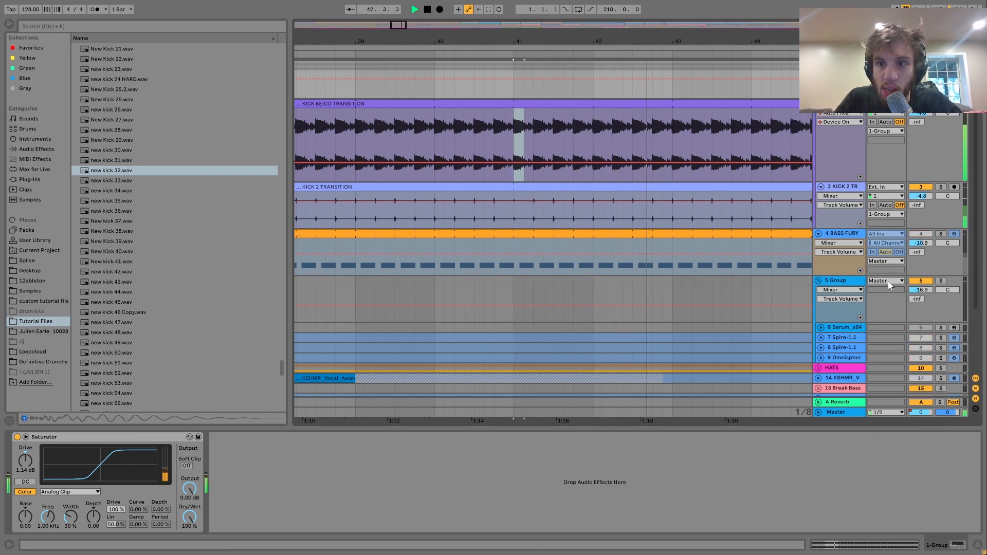
- Compare the soloed BASS FURY track with the full mix during playback
left_click(941, 234)
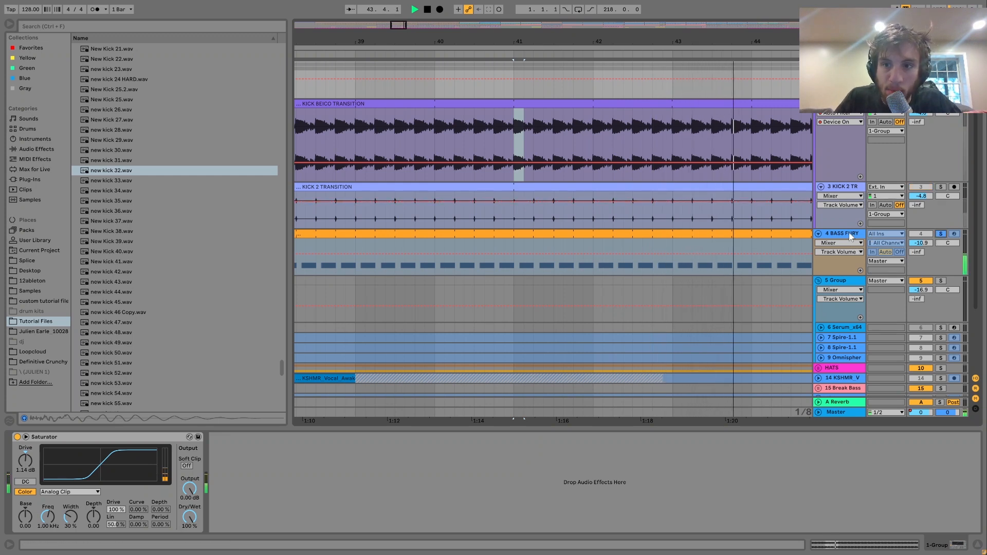
left_click(940, 234)
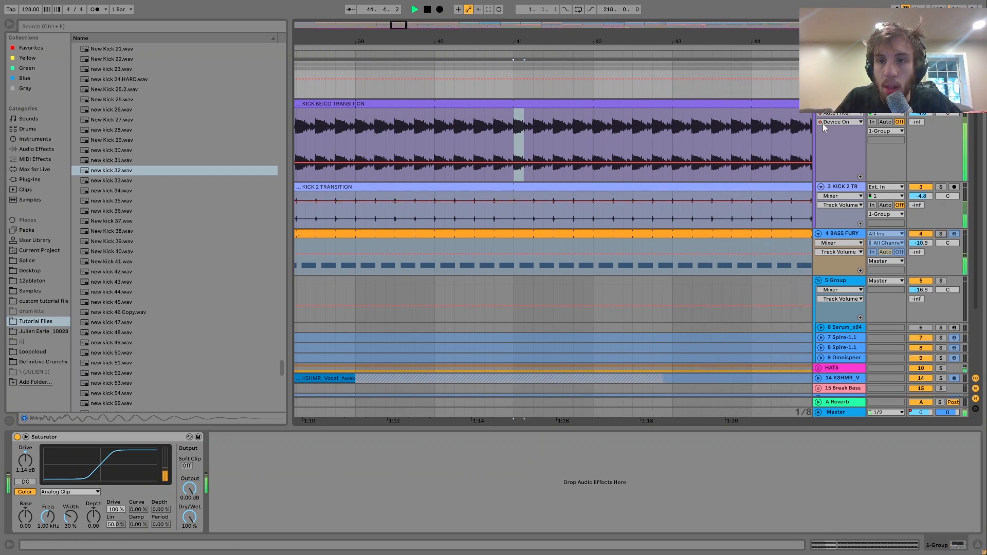
left_click_drag(636, 41, 636, 6)
key("space")
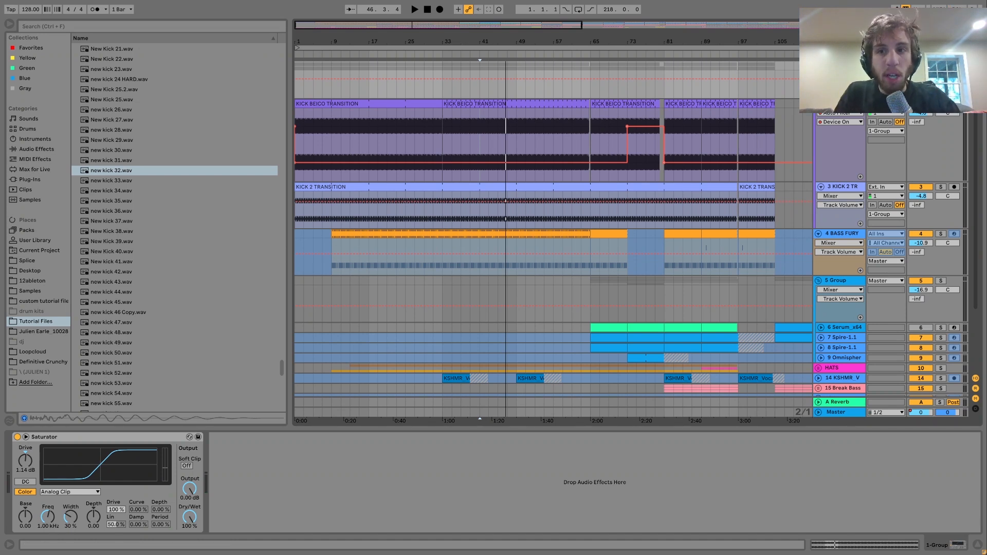
- Display the whole arrangement and play the full mix briefly from about bar 39
key("Home")
left_click(469, 97)
key("space")
key("space")
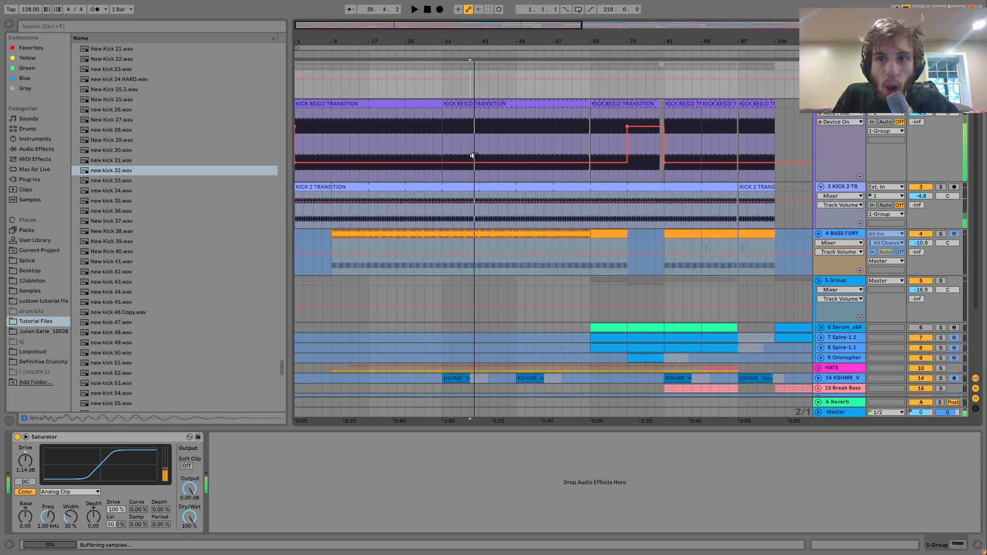
- Play the full mix repeatedly from bar 27 to hear the kick and bass together
left_click(415, 92)
key("space")
key("space")
key("space")
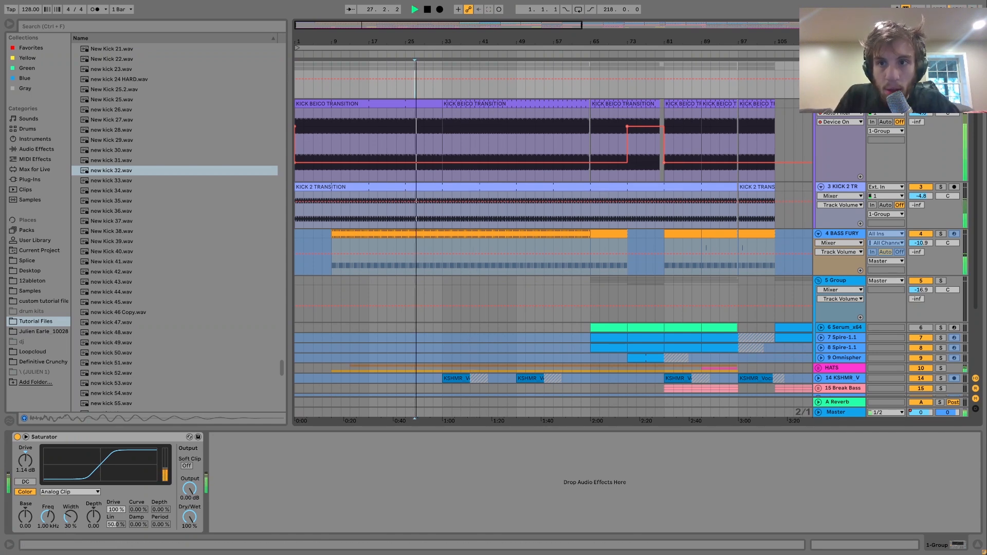
key("space")
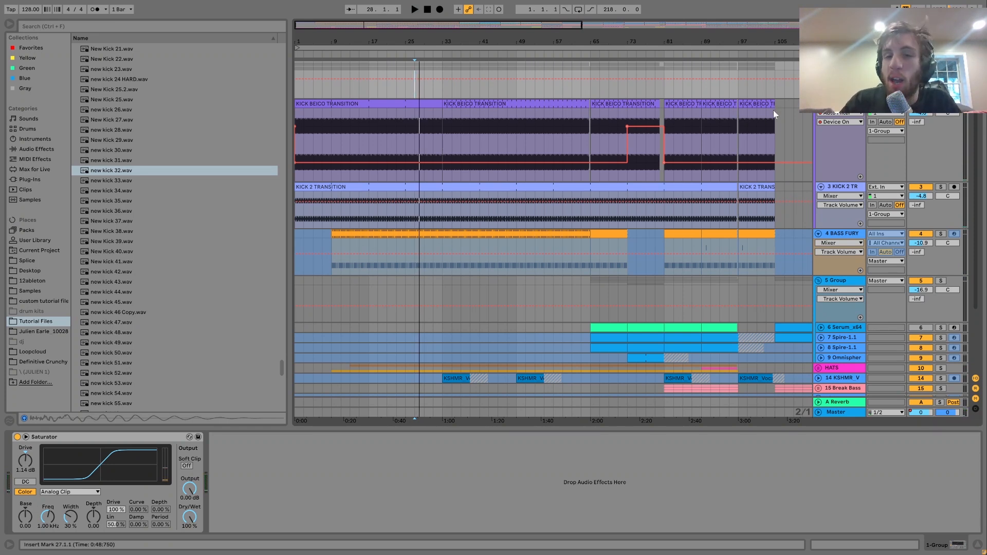
key("space")
key("space")
key("space")
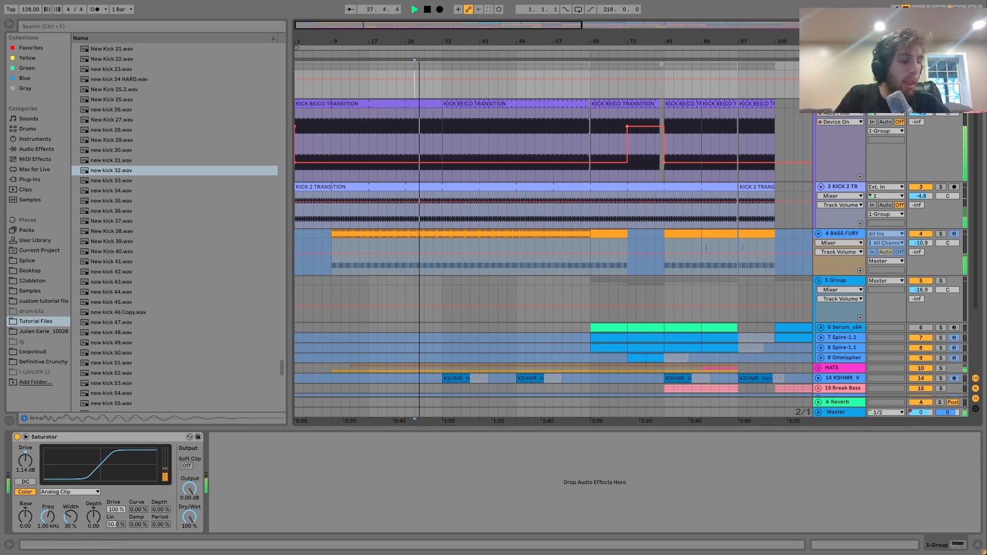
key("space")
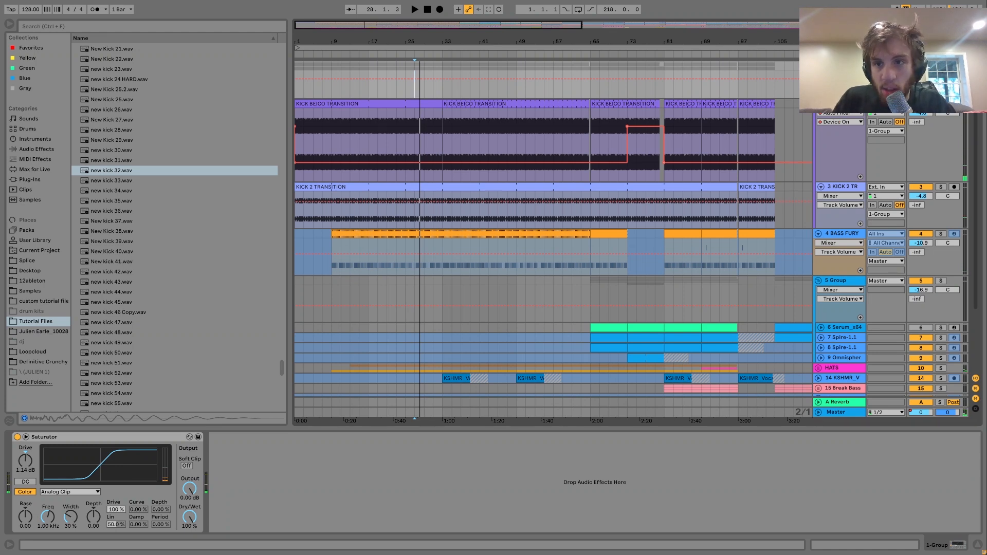
- Solo the 5 Group synth group and play it from bar 89
scroll(782, 227, "down", 5)
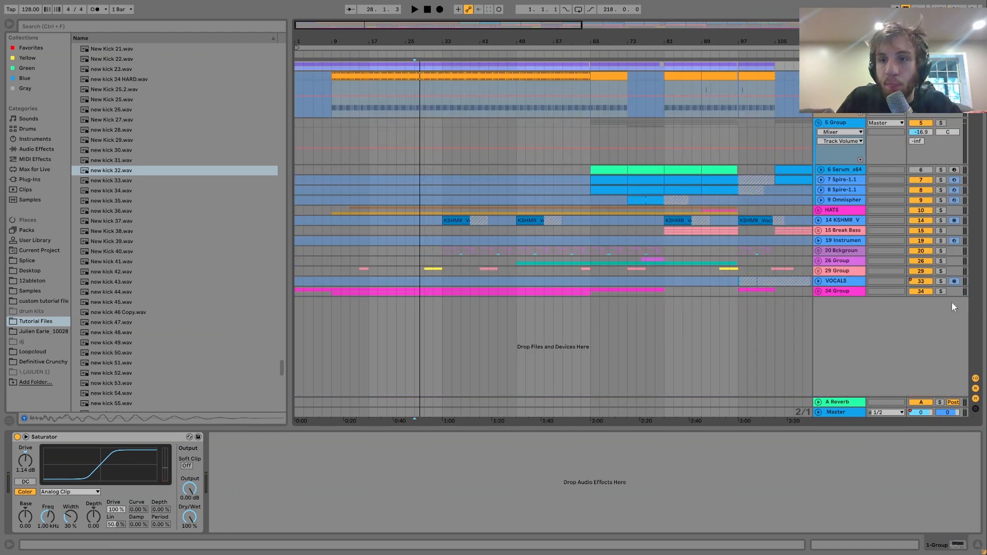
left_click(941, 123)
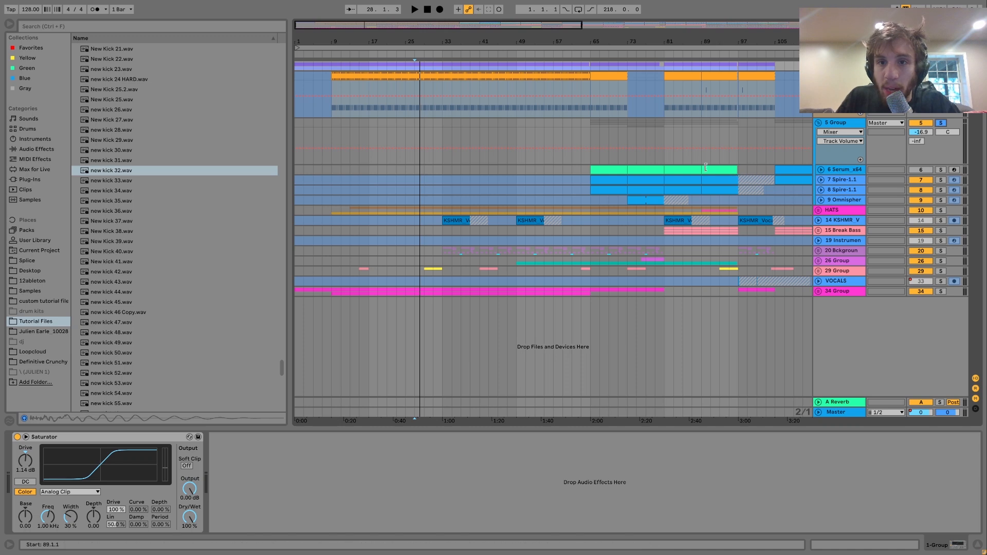
left_click(704, 134)
key("space")
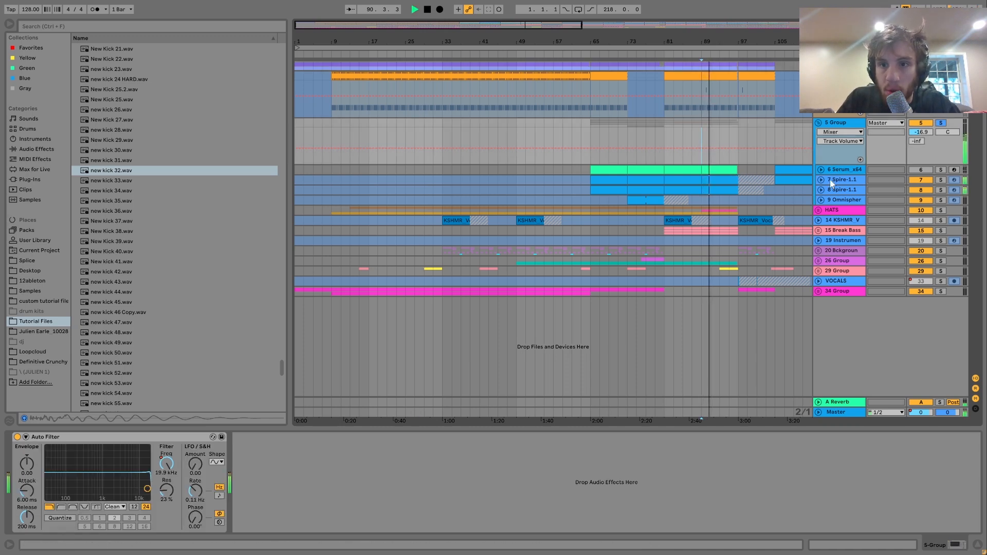
key("space")
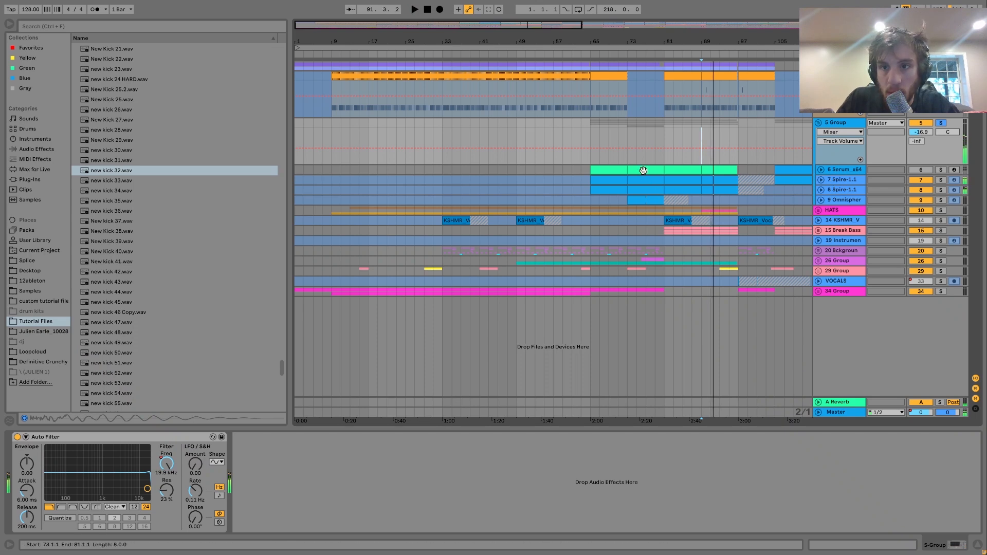
- Select the Serum_x64 clip at bars 73 to 81, show its device chain, and play the soloed group from there
left_click(643, 170)
key("space")
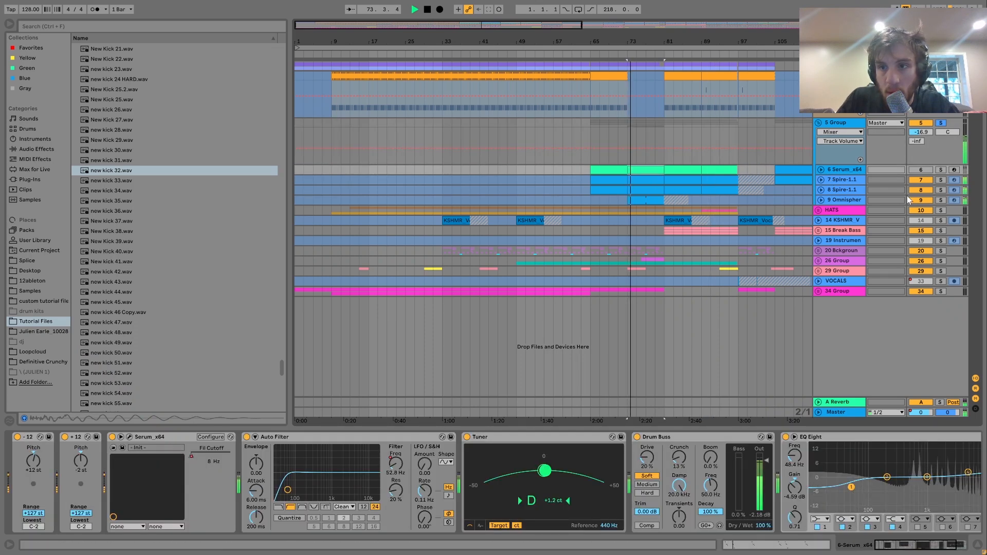
key("space")
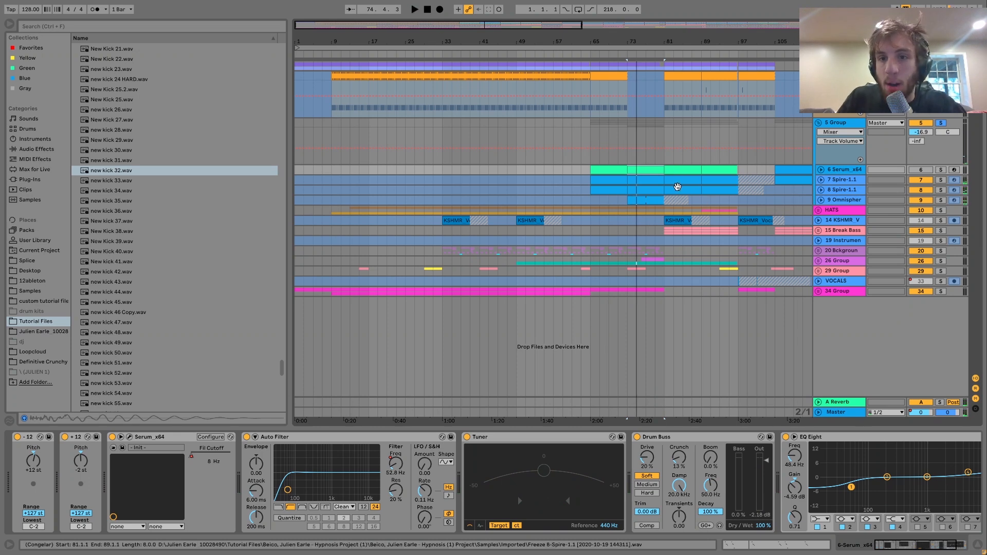
- Solo the 7 Spire-1.1 track, play its clip from bar 81, expand the track, and view the end of its device chain
left_click(677, 181)
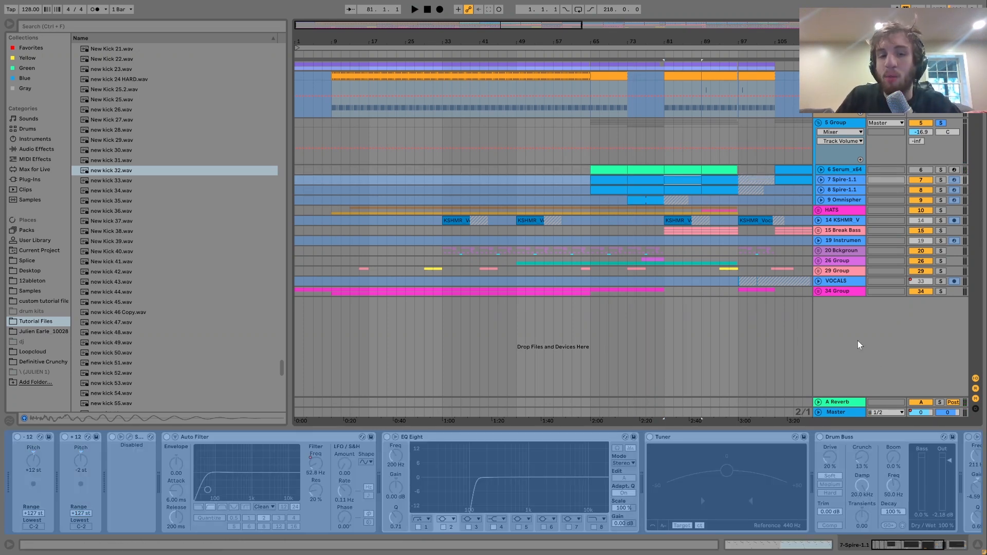
left_click(941, 180)
key("space")
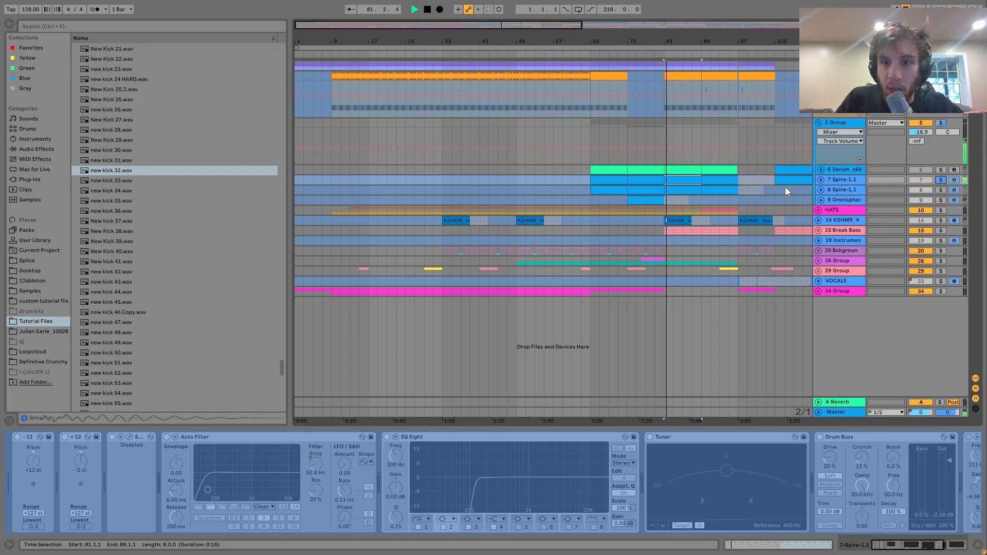
left_click(821, 180)
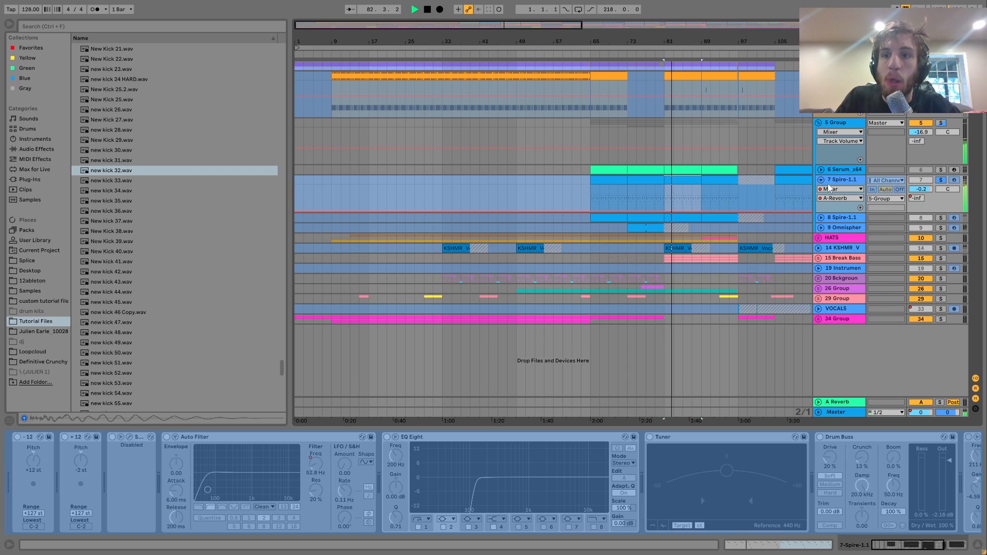
left_click_drag(905, 549, 922, 553)
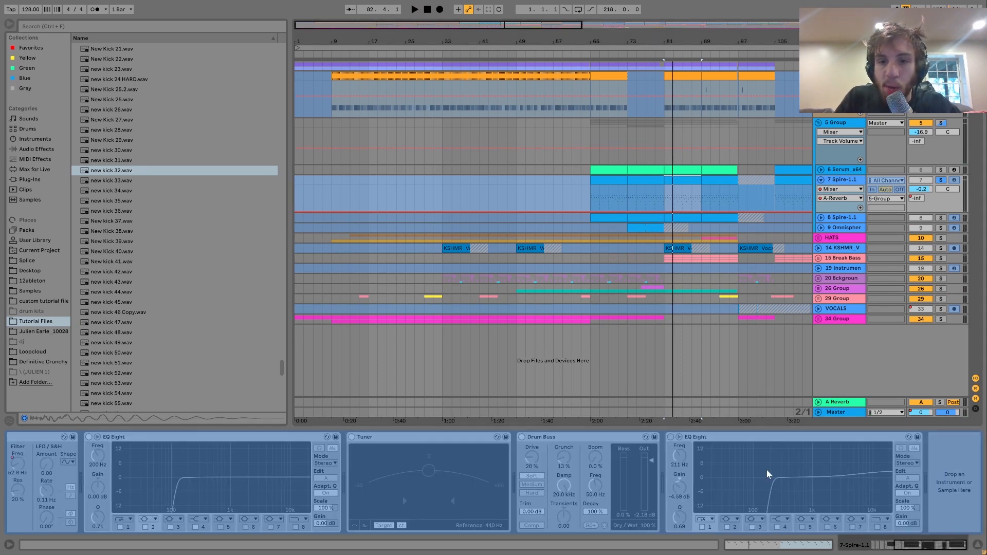
- Solo the 8 Spire-1.1 track, play it from bar 81, and expand it to show its notes and devices
key("space")
left_click(941, 218)
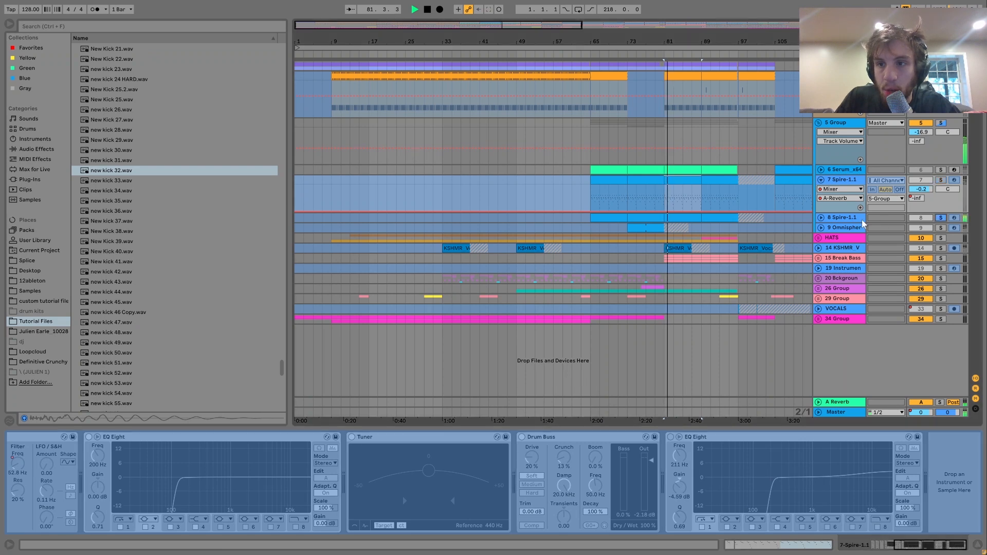
left_click(823, 218)
left_click(821, 218)
key("space")
- Compare the 7 Spire-1.1 and 8 Spire-1.1 tracks by soloing each in turn while playing from bar 81
left_click(940, 180)
key("space")
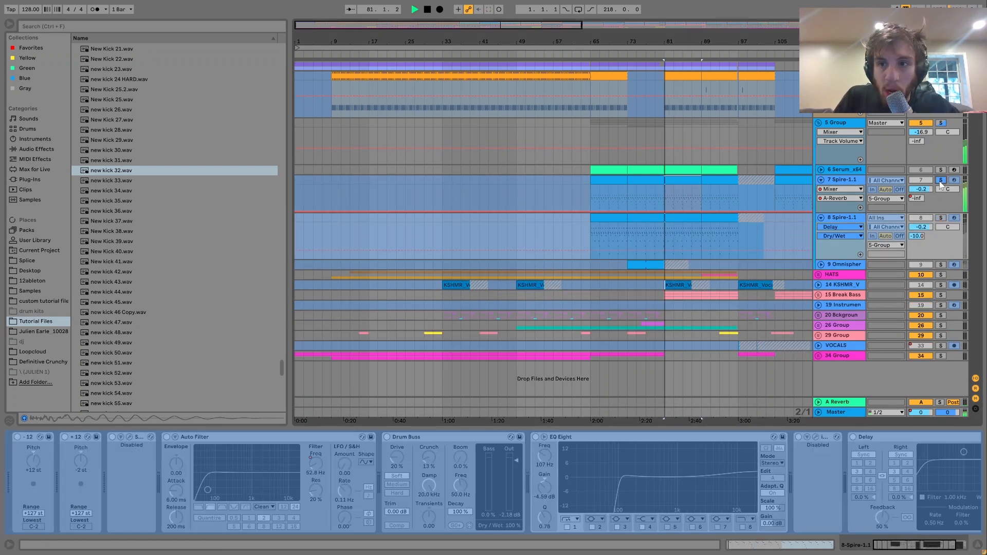
left_click(940, 218)
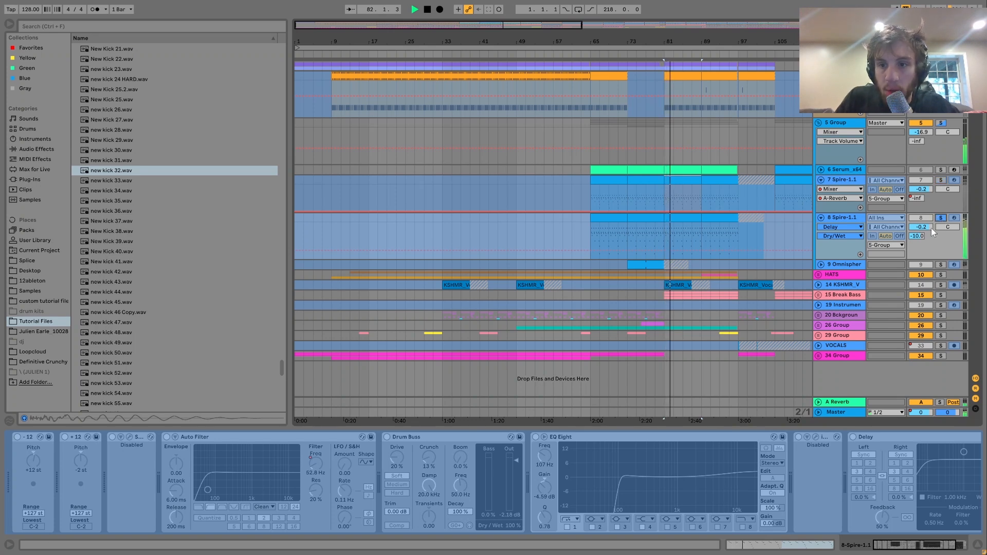
key("space")
key("space")
left_click(941, 180)
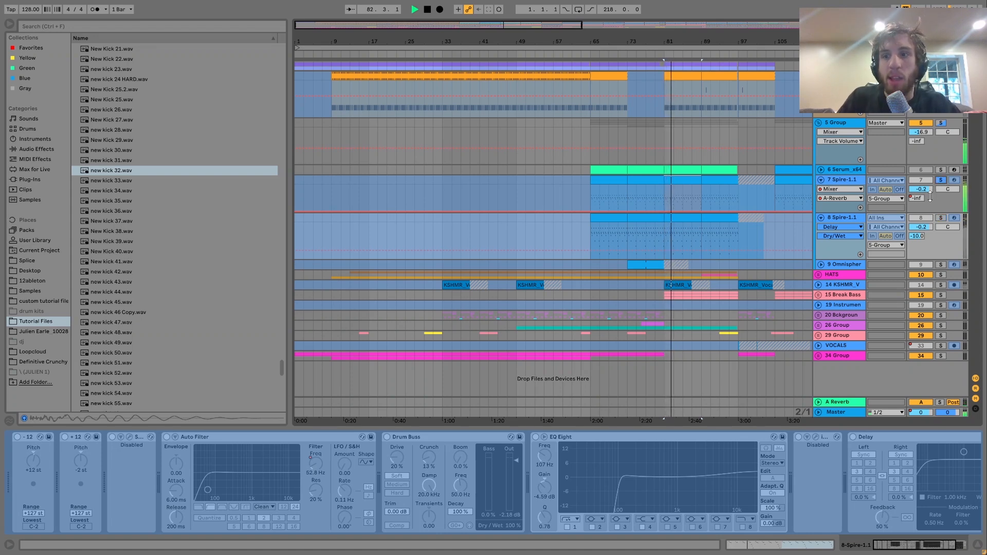
key("space")
- Show the 7 Spire-1.1 device chain, solo and play 8 Spire-1.1 from bar 81, and show its chain for comparison
left_click(845, 180)
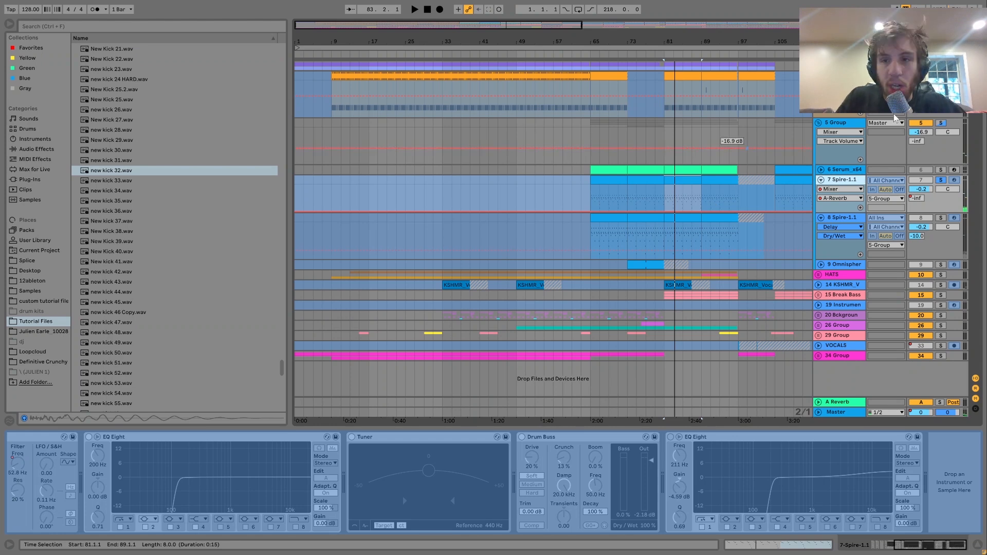
left_click(943, 220)
key("space")
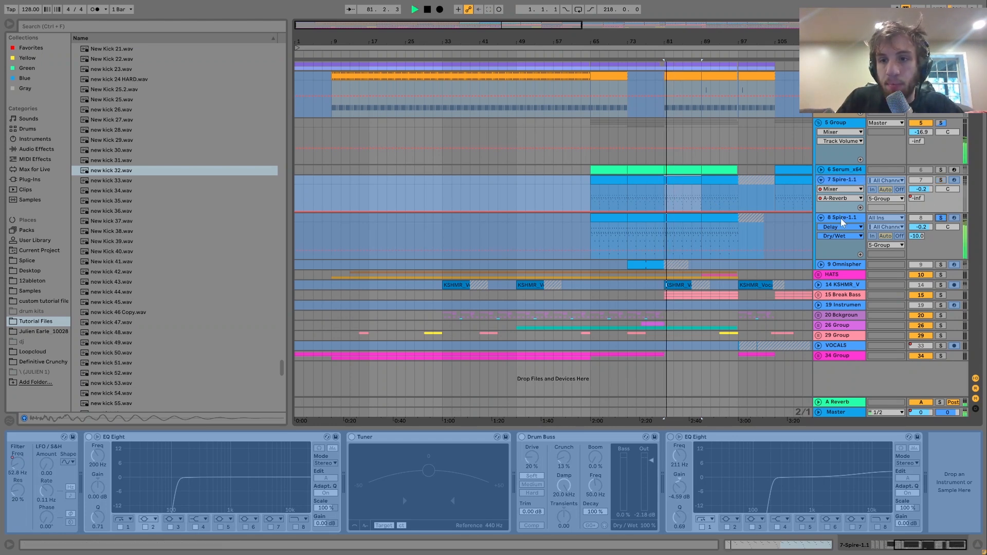
left_click(841, 218)
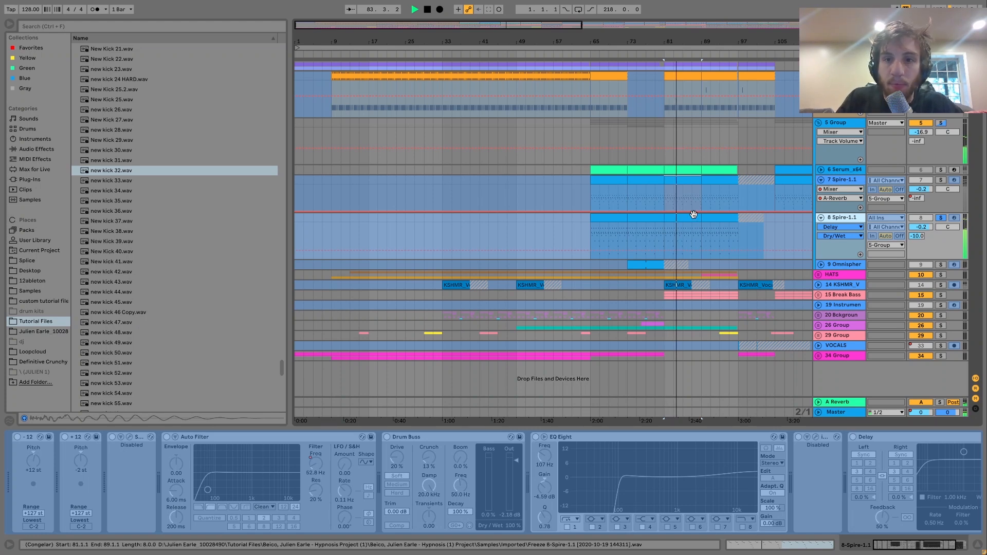
key("space")
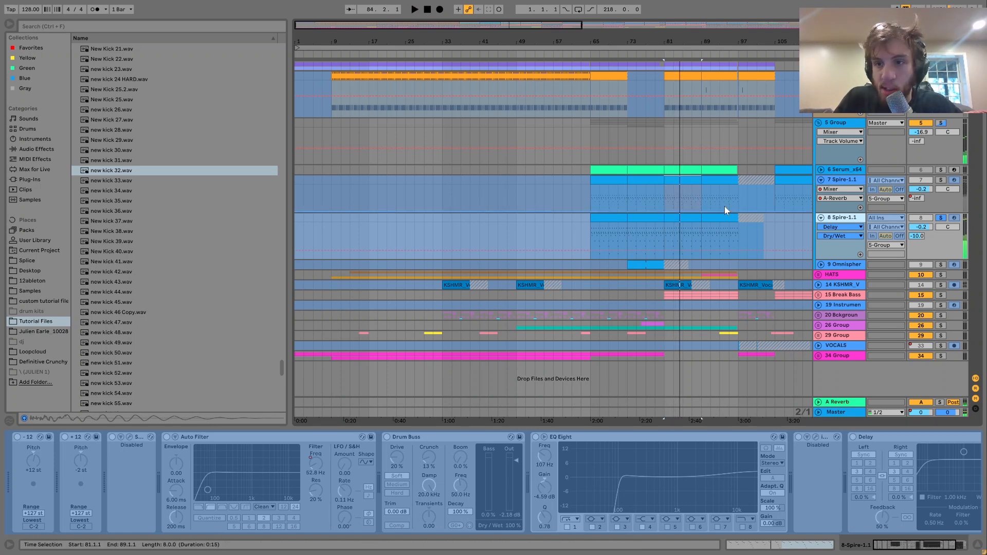
- Solo the 7 Spire-1.1 and 8 Spire-1.1 tracks together and separately while playing from bar 81 to compare the layers
left_click(941, 179)
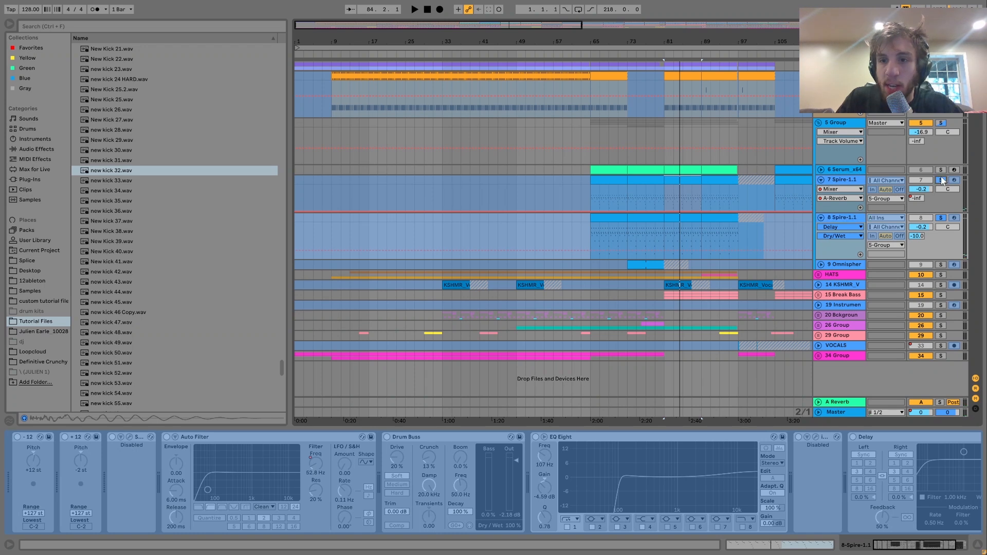
key("space")
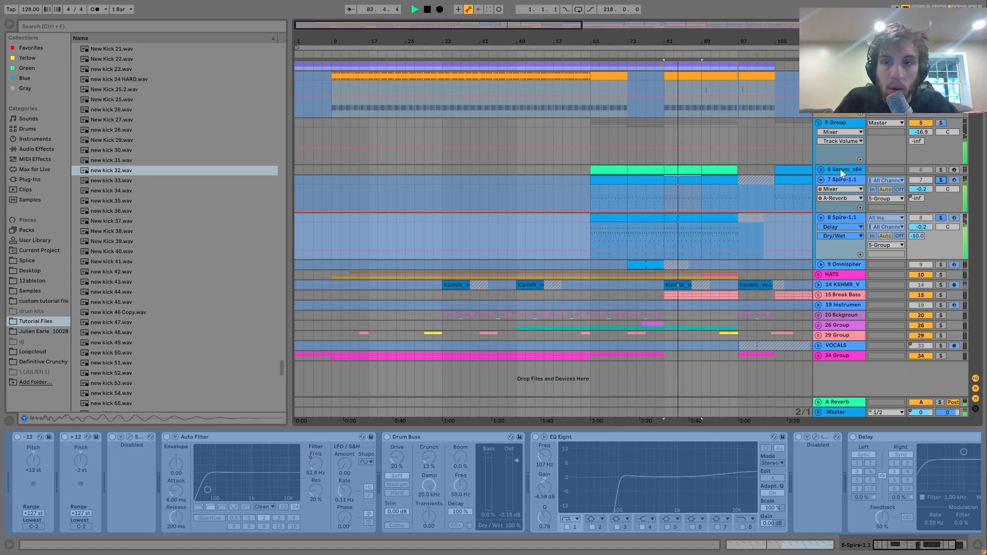
key("space")
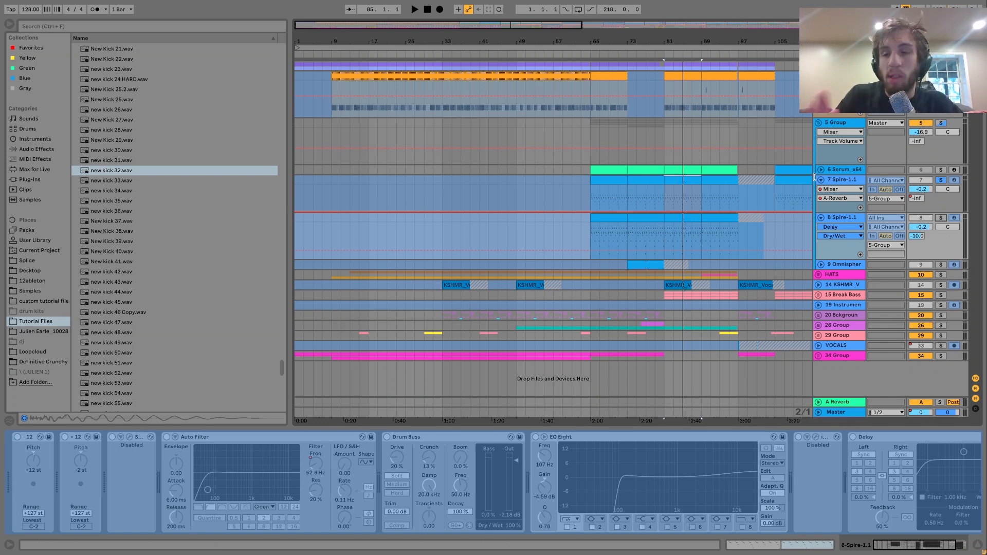
key("space")
left_click(938, 218)
left_click(941, 181)
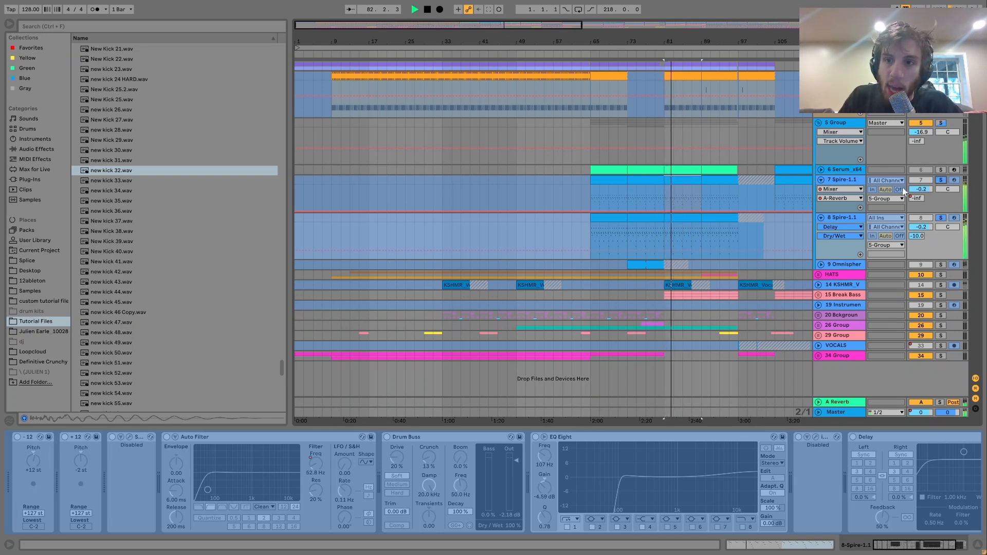
key("space")
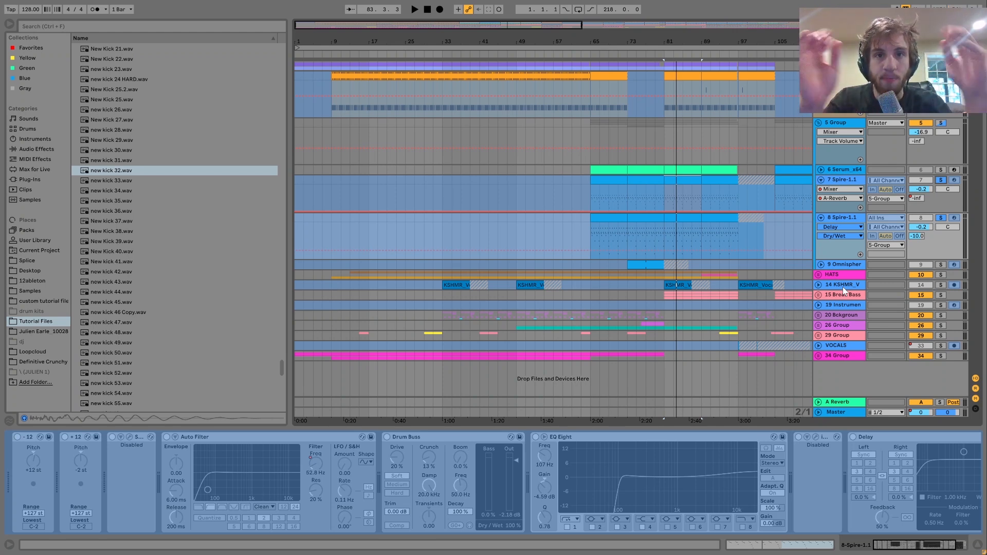
key("space")
key("space")
- Solo the 9 Omnisphere track, play its clip from bar 73, and expand the track
left_click_drag(624, 39, 708, 84)
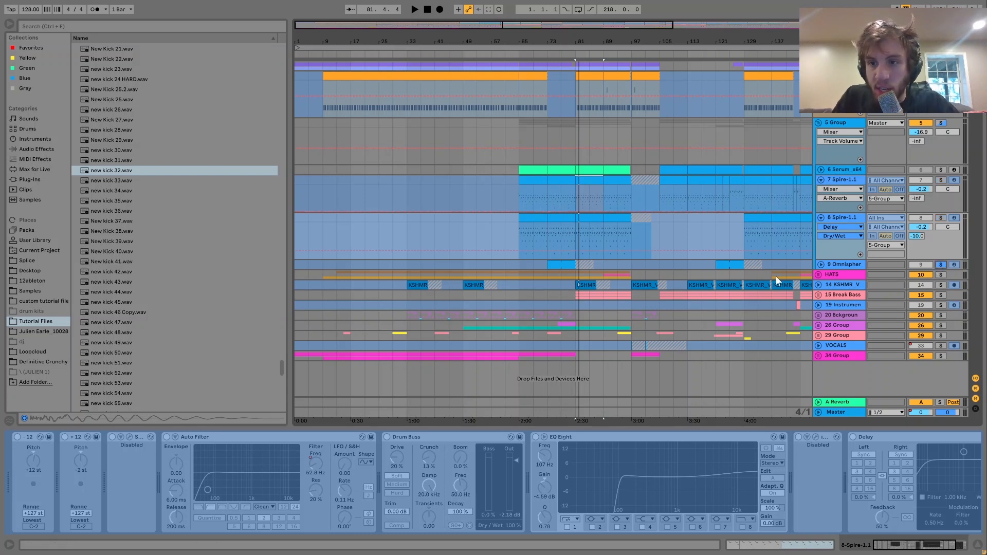
left_click(563, 265)
key("space")
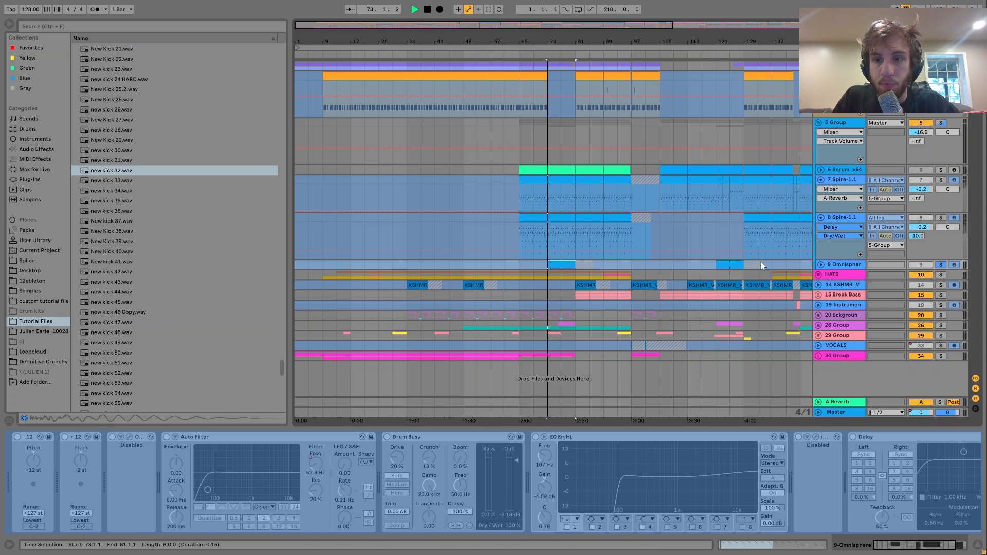
left_click(821, 265)
left_click(940, 265)
key("space")
key("space")
key("space")
- Solo the 8 Spire-1.1 track, open its bar 81 clip in the note editor, and play it with the low notes in view
left_click(941, 218)
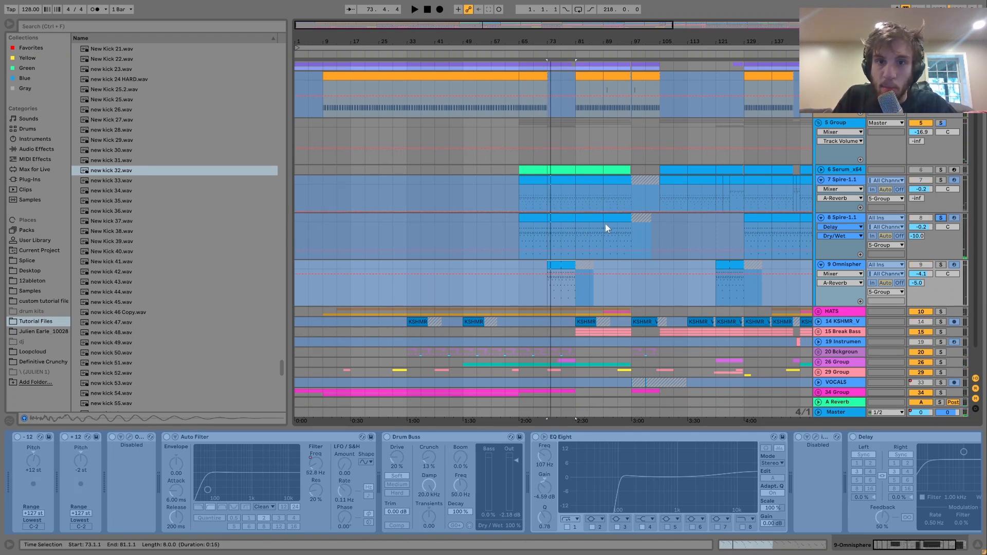
double_click(588, 220)
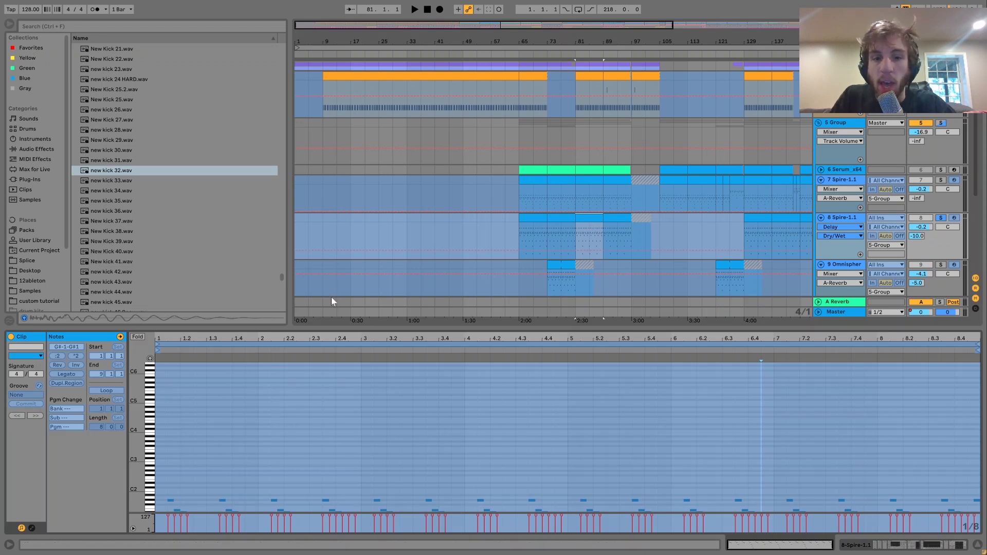
left_click_drag(132, 439, 135, 374)
key("space")
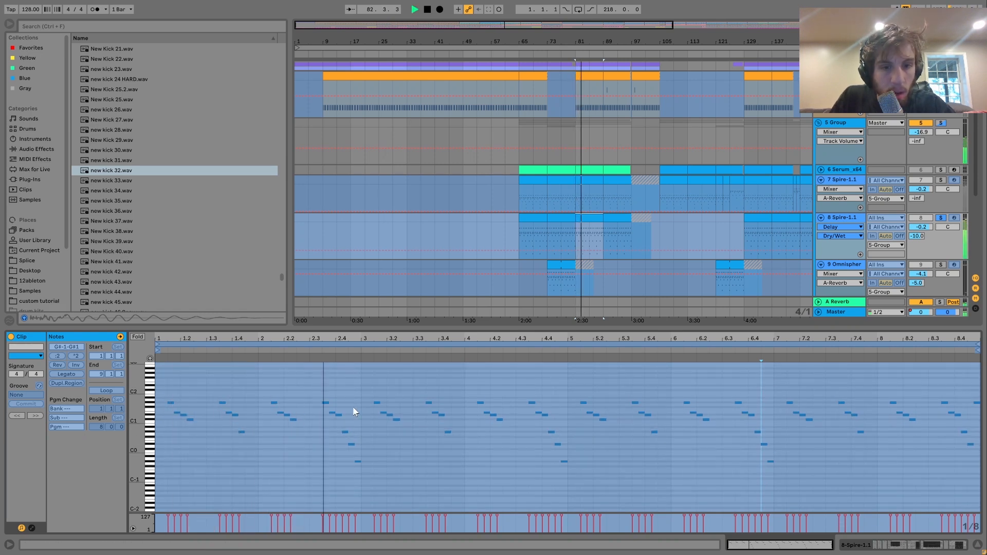
key("space")
left_click_drag(142, 411, 177, 412)
- Play the 8 Spire-1.1 clip repeatedly from bar 81 while examining its descending note pattern
key("space")
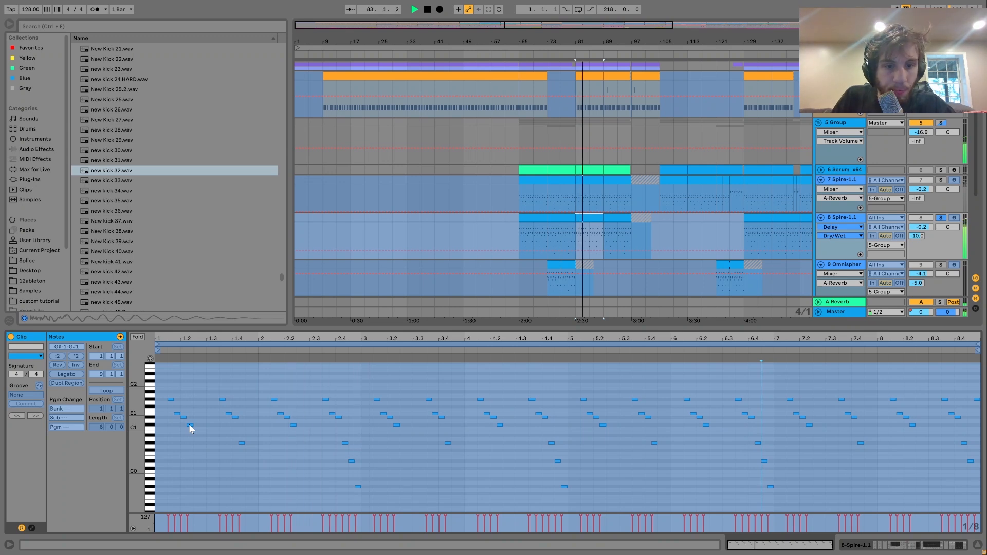
key("space")
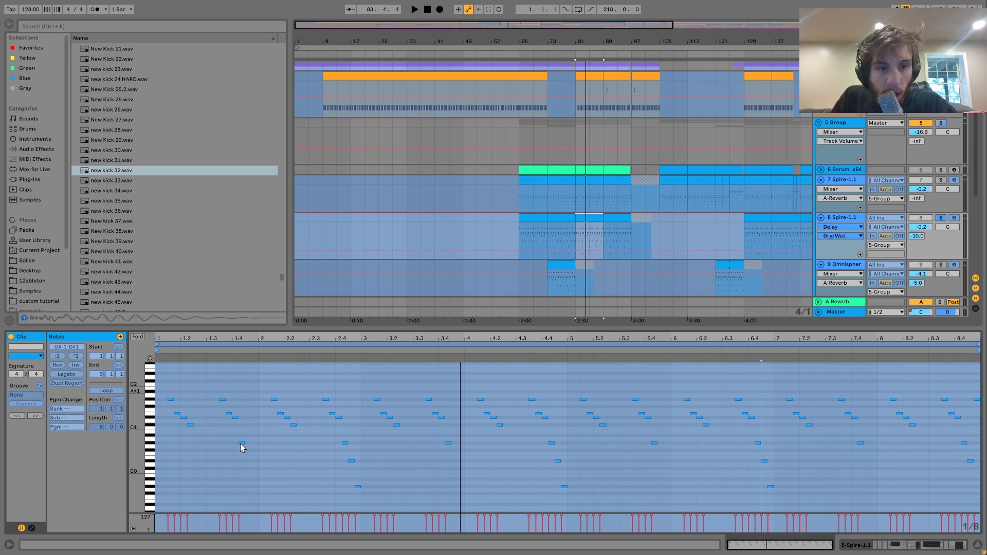
key("space")
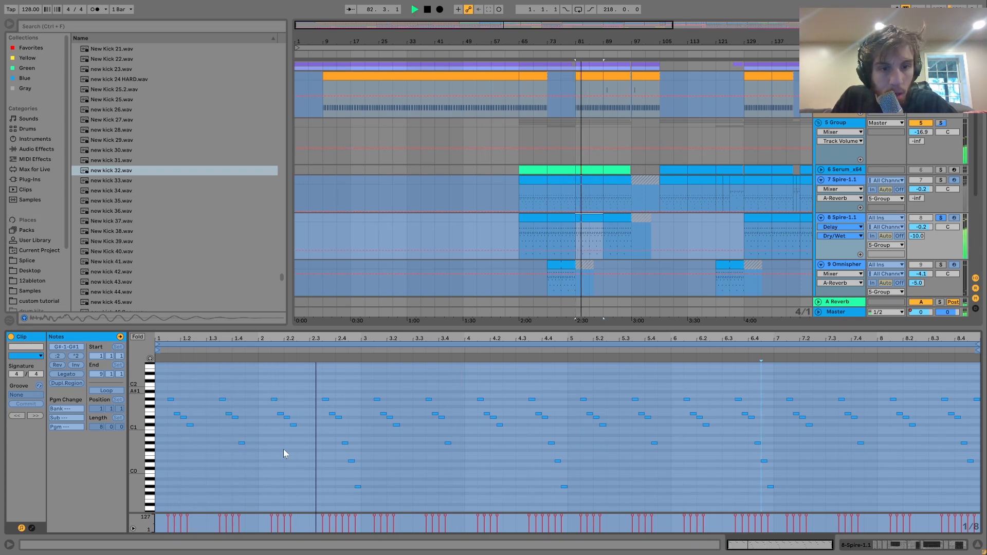
key("space")
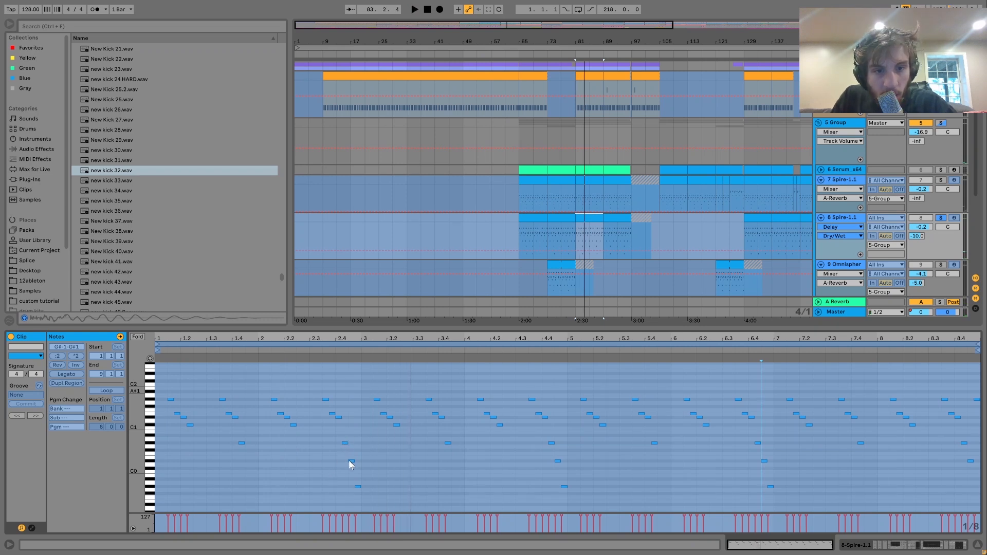
key("space")
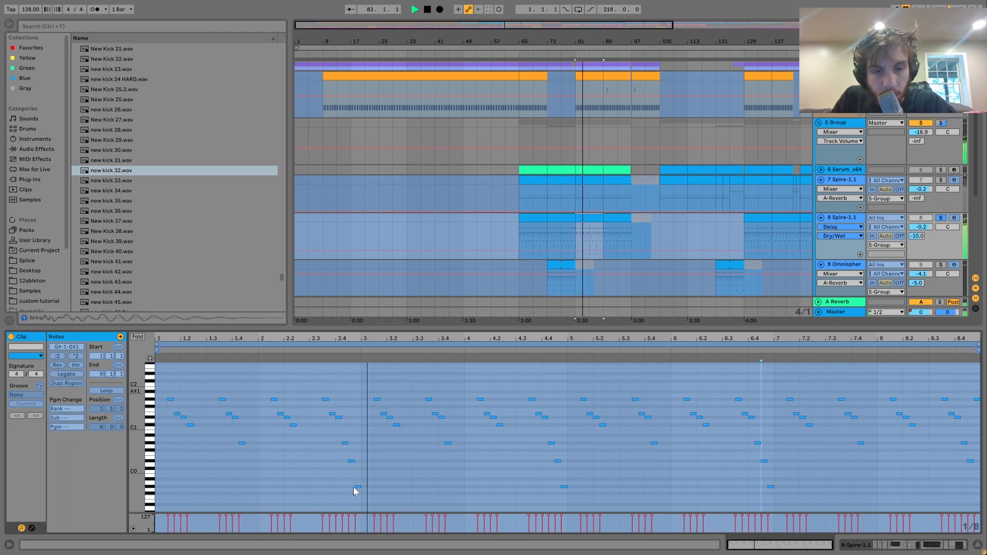
key("space")
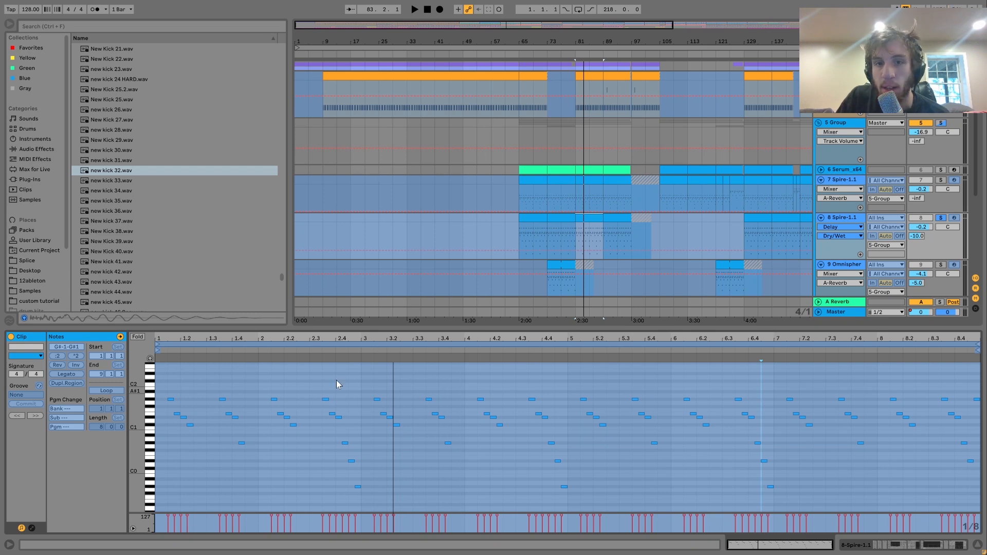
key("space")
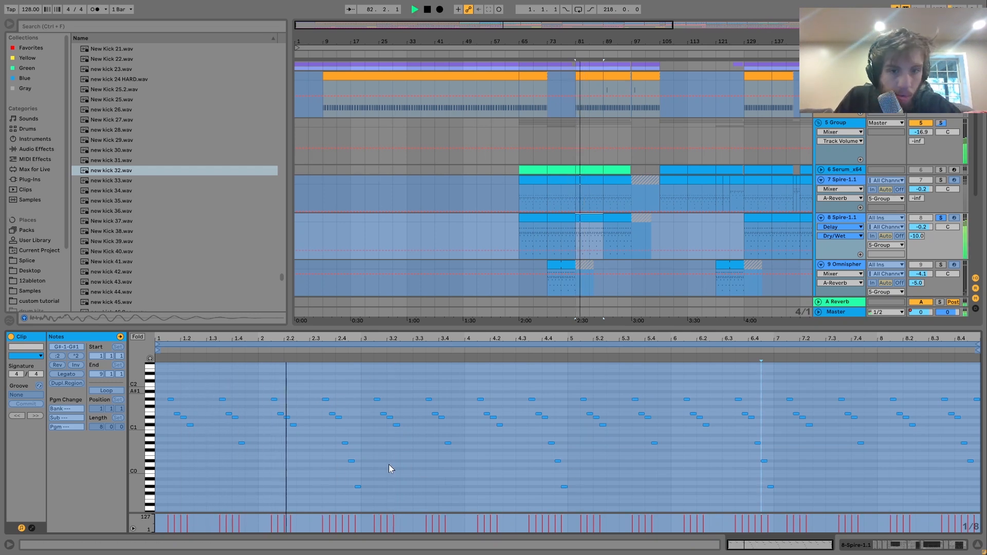
key("space")
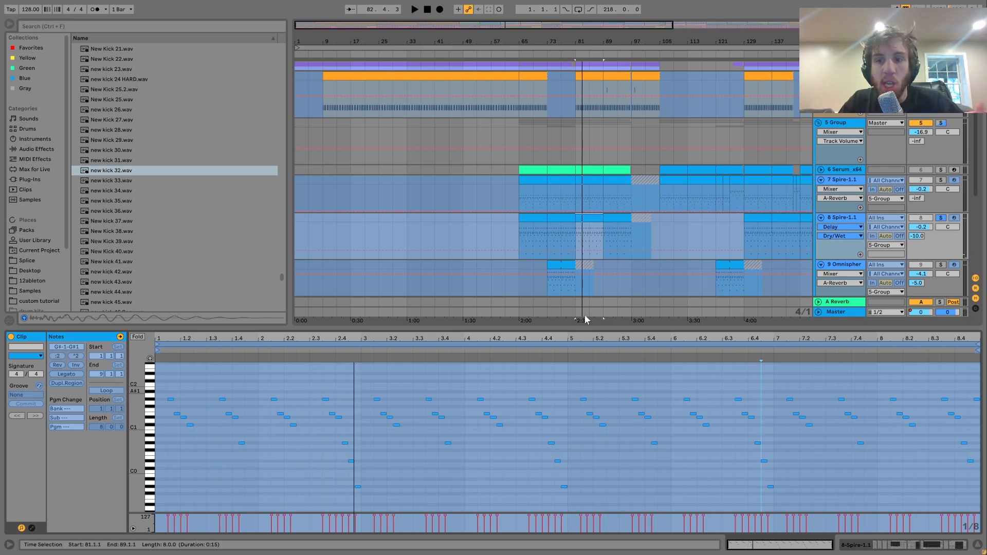
key("space")
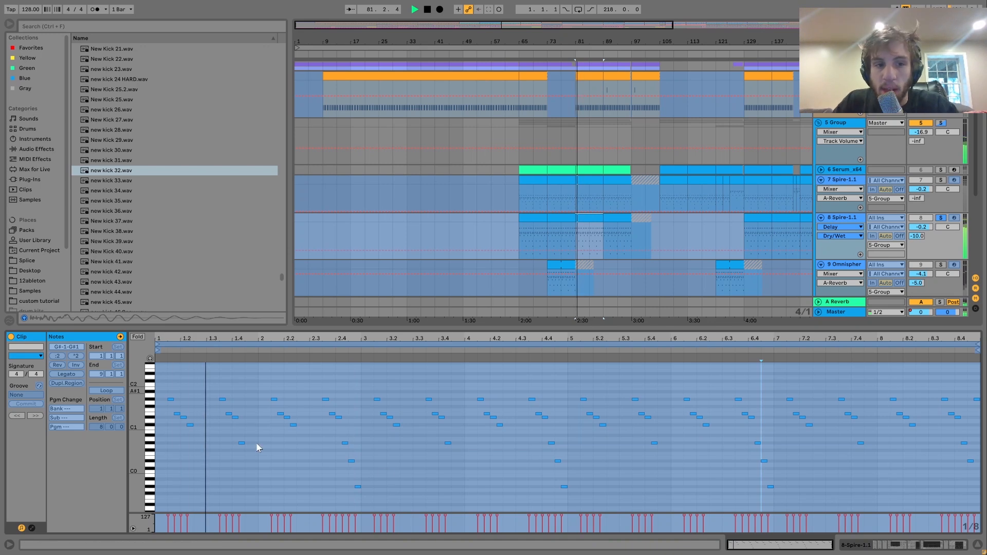
key("space")
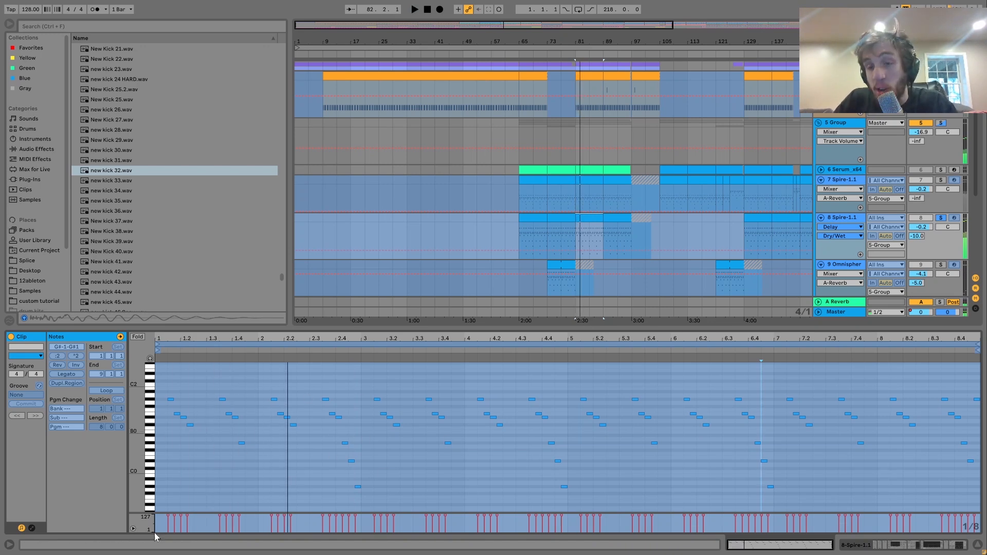
- Review the 8 Spire-1.1 device chain and clip notes, and play the full mix from bar 81 without any solo
double_click(841, 218)
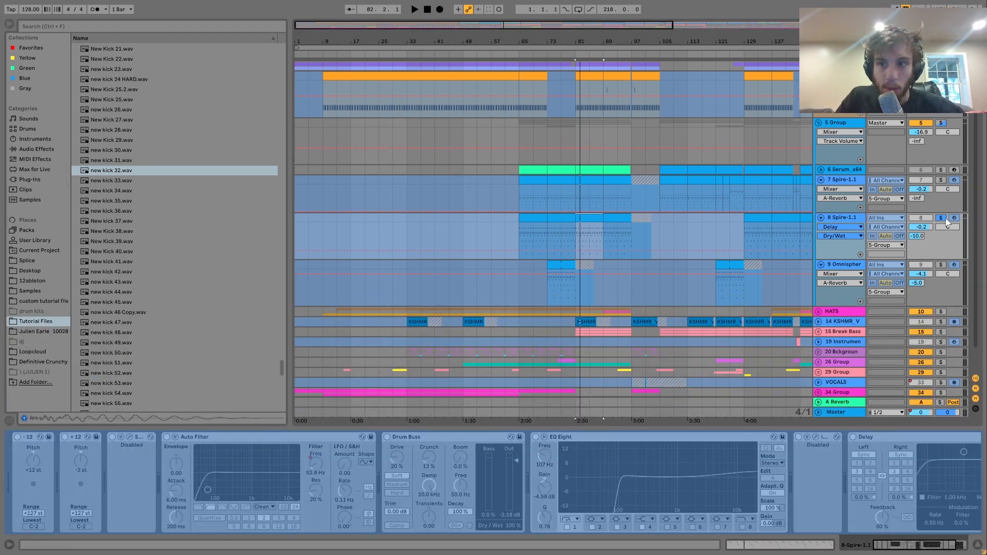
left_click(942, 218)
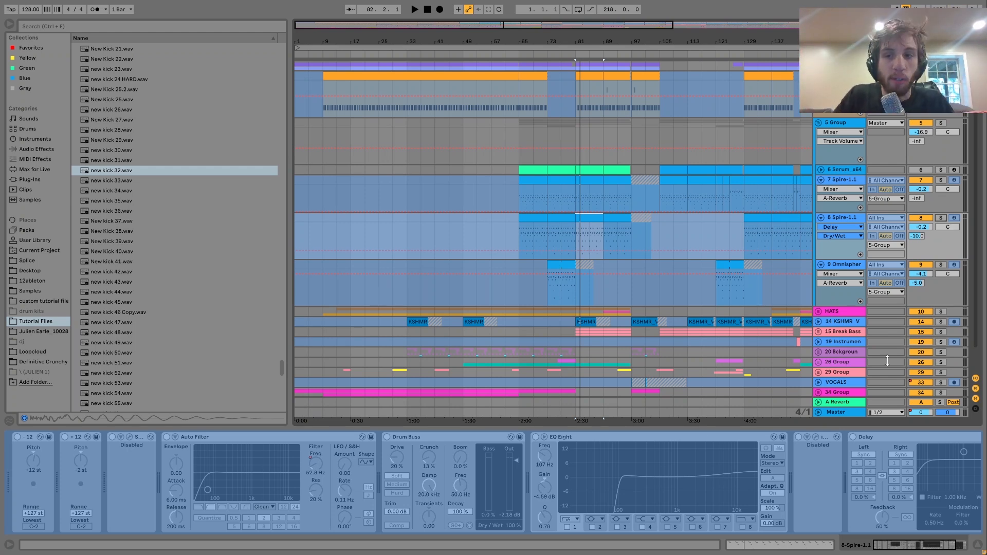
double_click(589, 216)
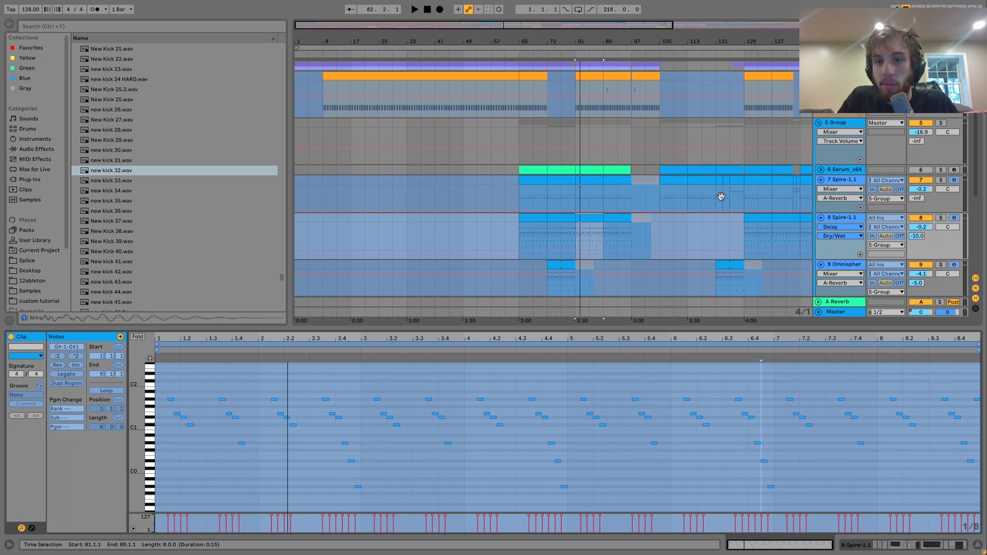
left_click(840, 215)
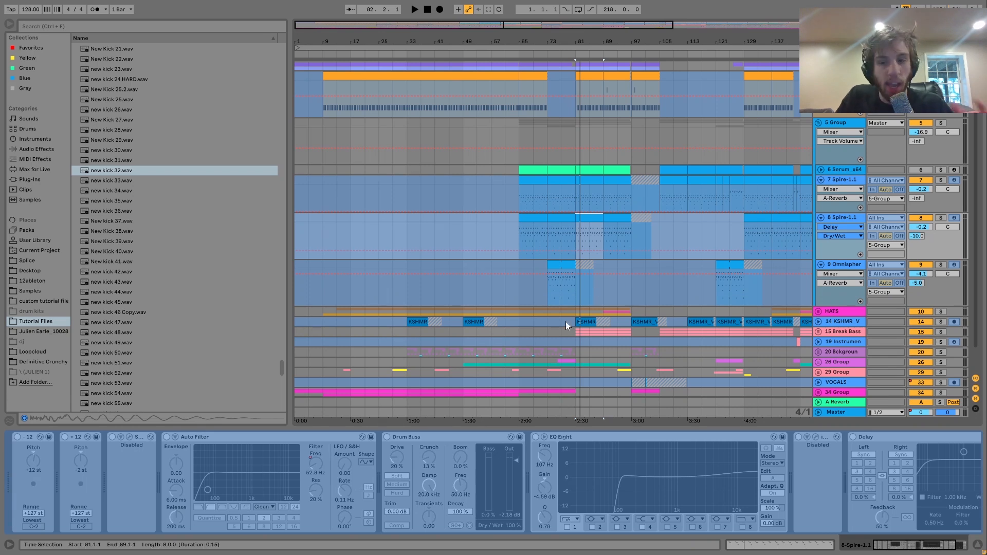
key("space")
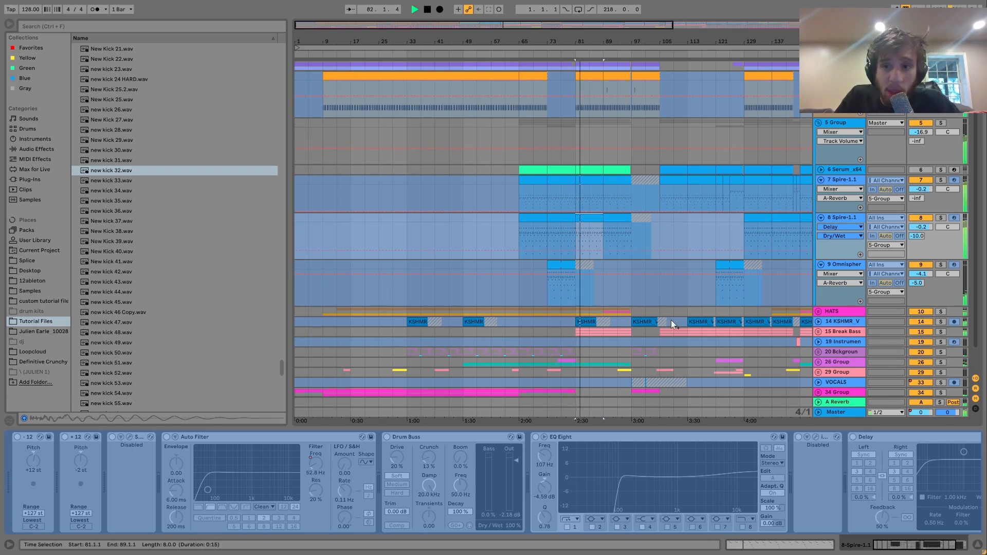
key("space")
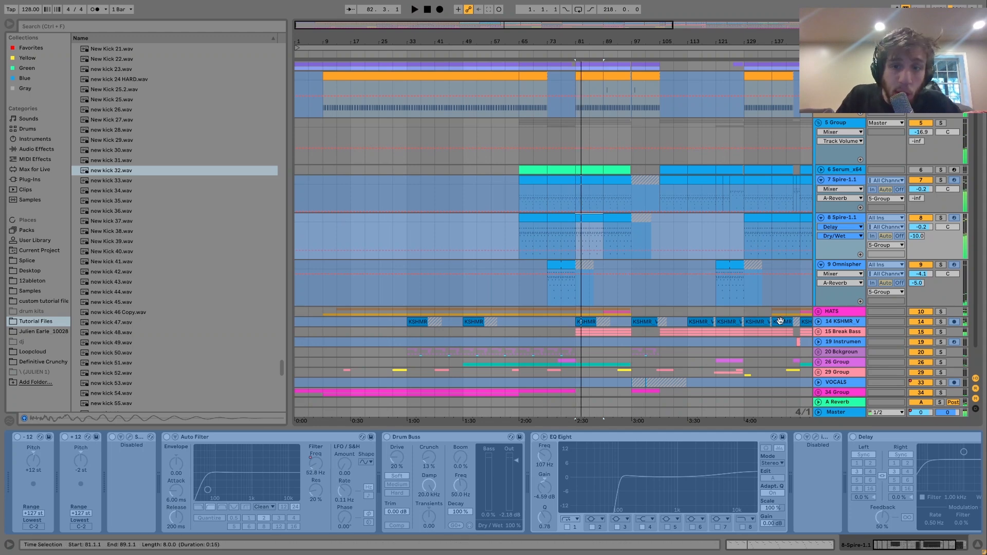
- Expand and solo the HATS group, and play it from bar 81 and from the ride clip at bar 89
left_click(823, 312)
left_click(818, 312)
scroll(843, 310, "down", 3)
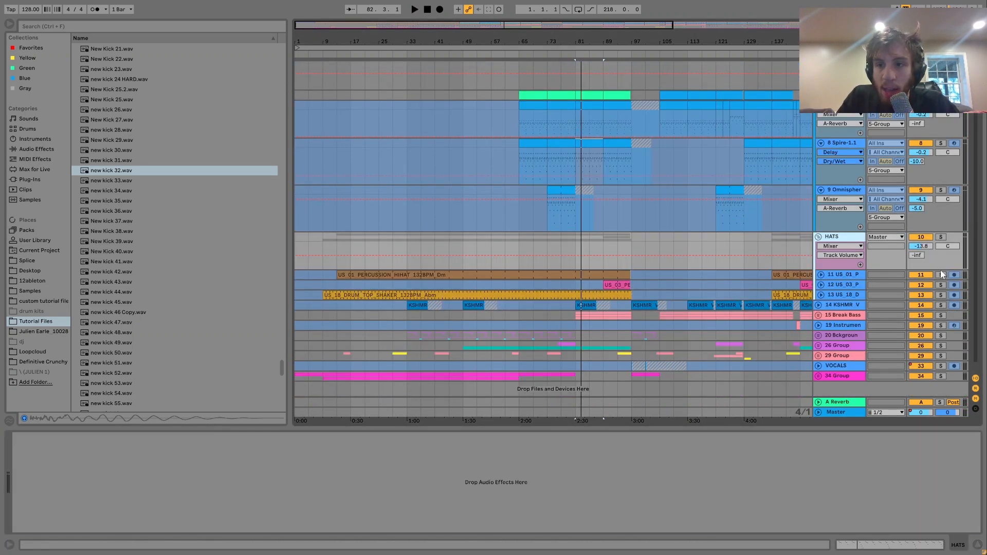
left_click(940, 237)
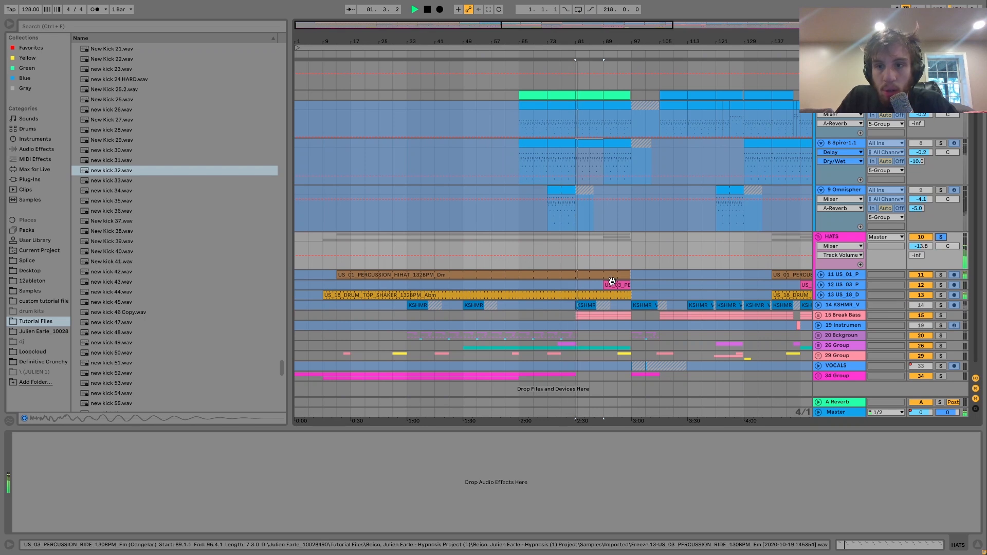
left_click(611, 282)
key("space")
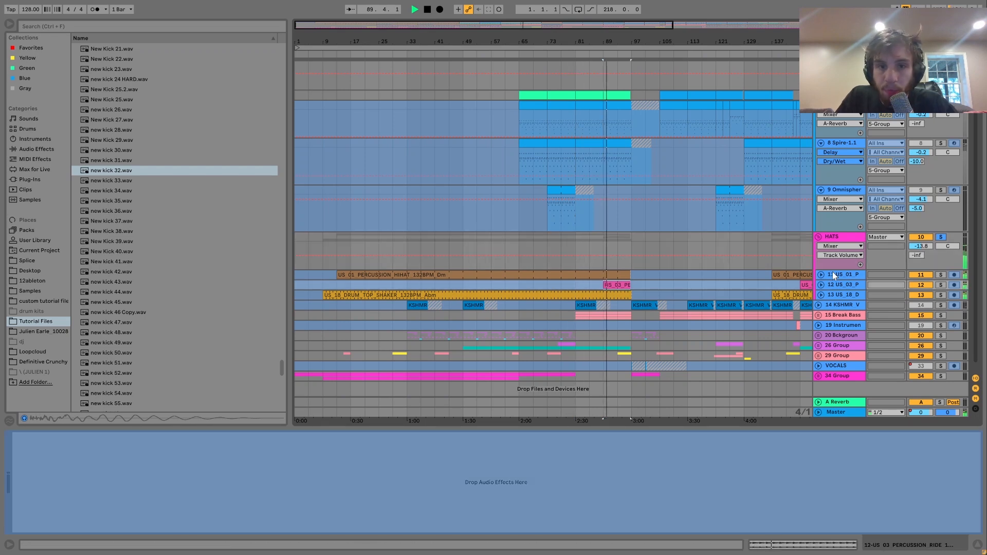
key("space")
key("space")
- Solo the shaker, ride and hi-hat tracks of the HATS group in turn during playback, expanding the hi-hat track
left_click(942, 295)
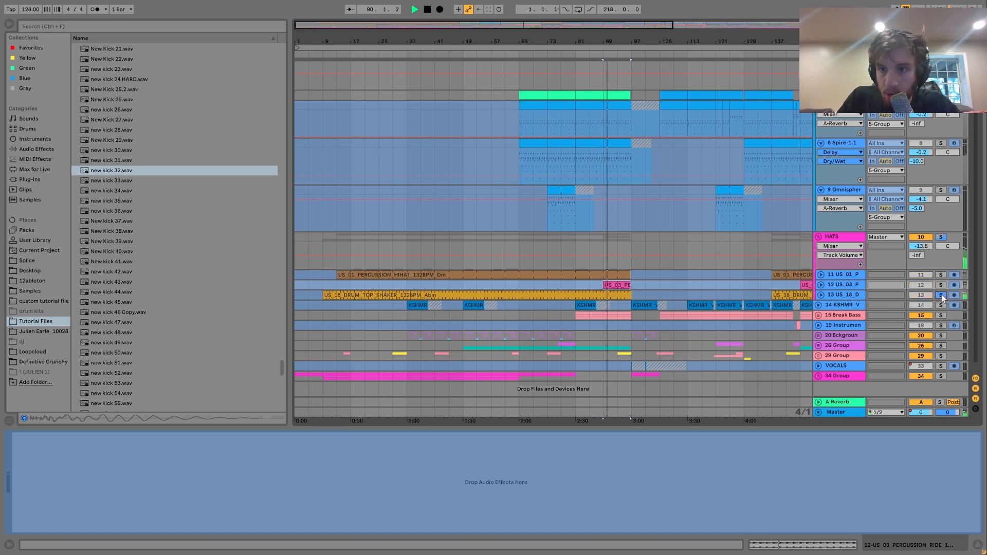
left_click(941, 285)
left_click(939, 275)
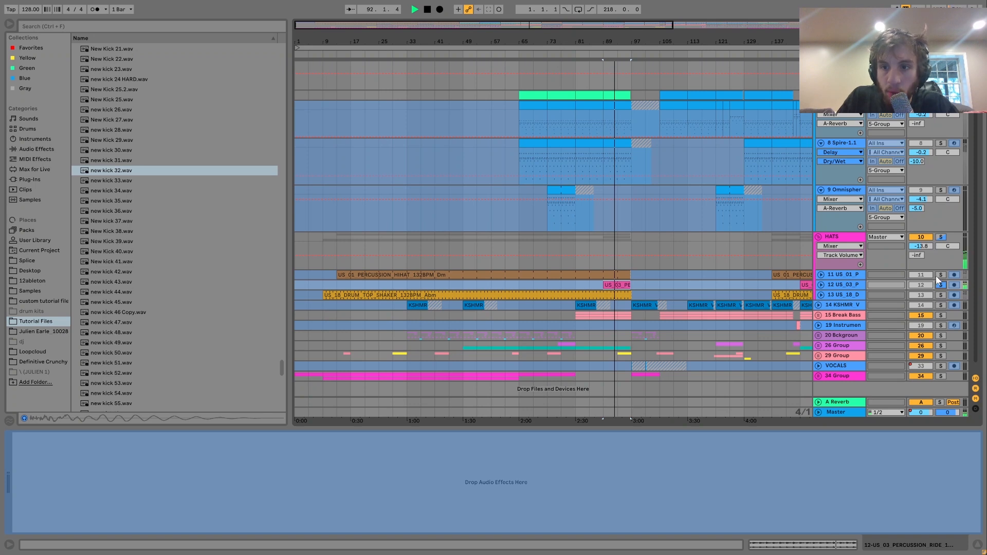
left_click(836, 275)
left_click(821, 274)
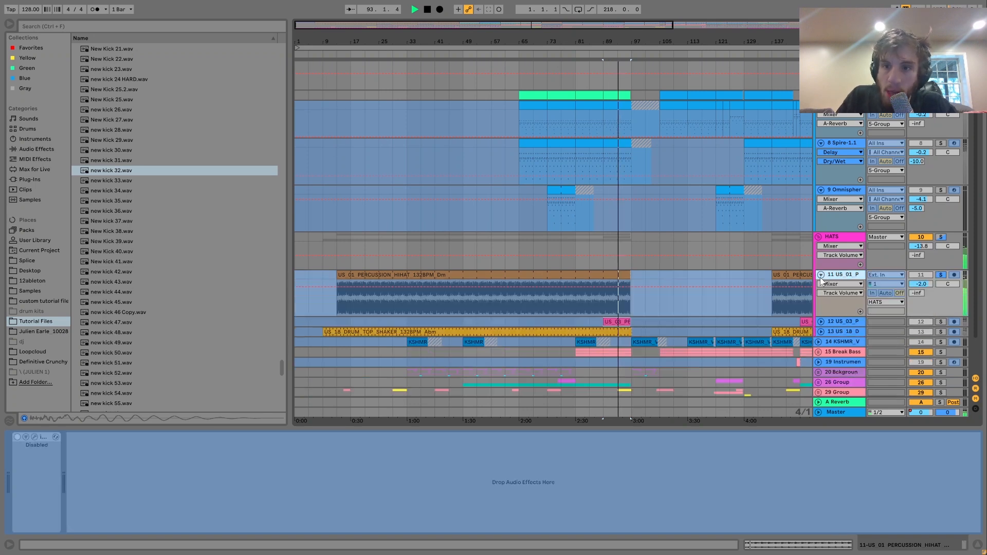
left_click(937, 276)
- Collapse the HATS group, stop playback, and select the 14 KSHMR vocal clip at bar 81 to show its device chain
left_click(818, 237)
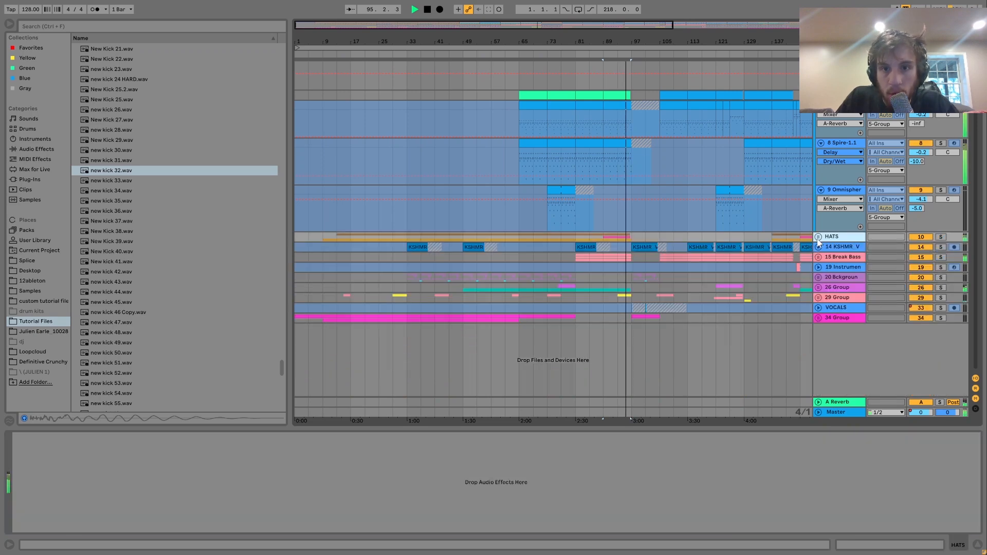
key("space")
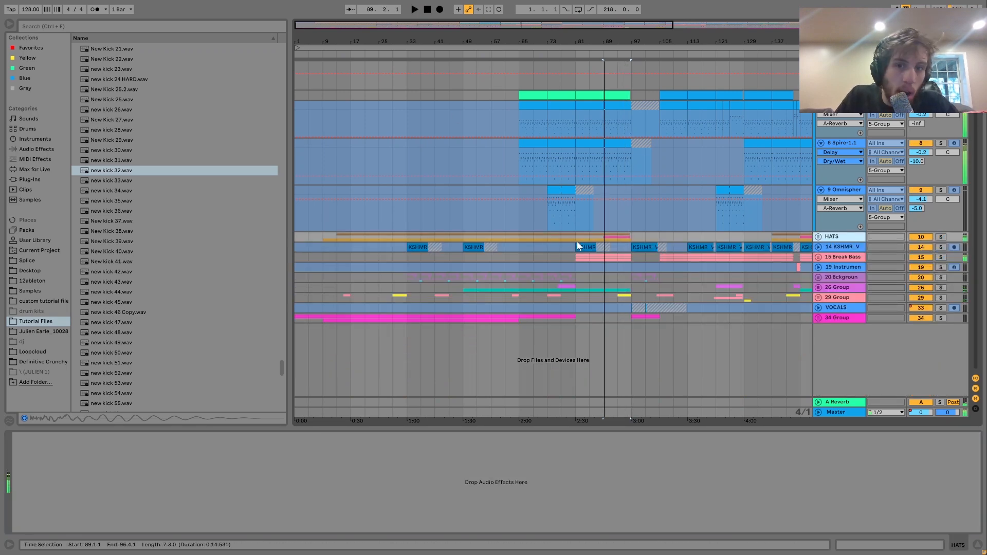
left_click(578, 239)
left_click(579, 246)
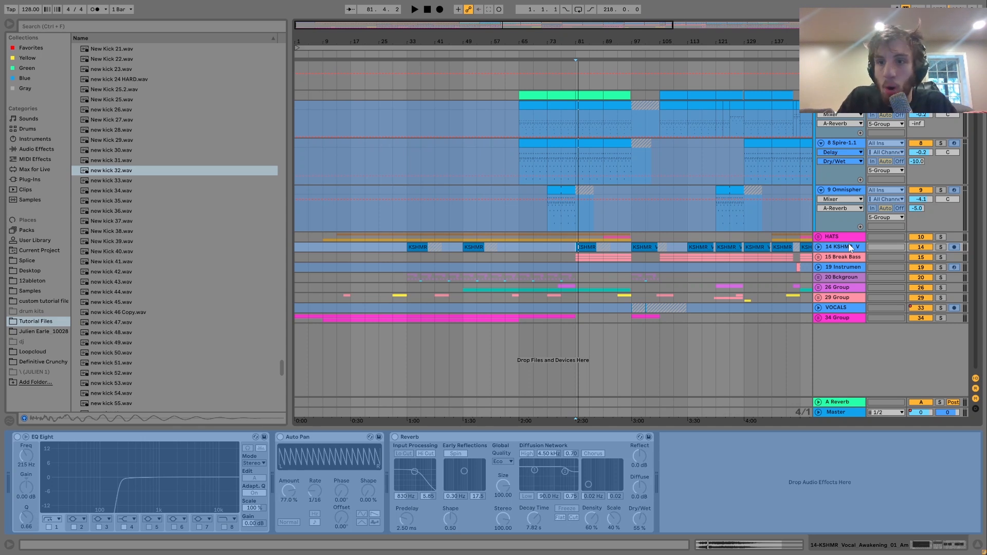
- Solo the 14 KSHMR vocal track, play it from bar 81, and expand the track
left_click(940, 247)
key("space")
left_click(818, 247)
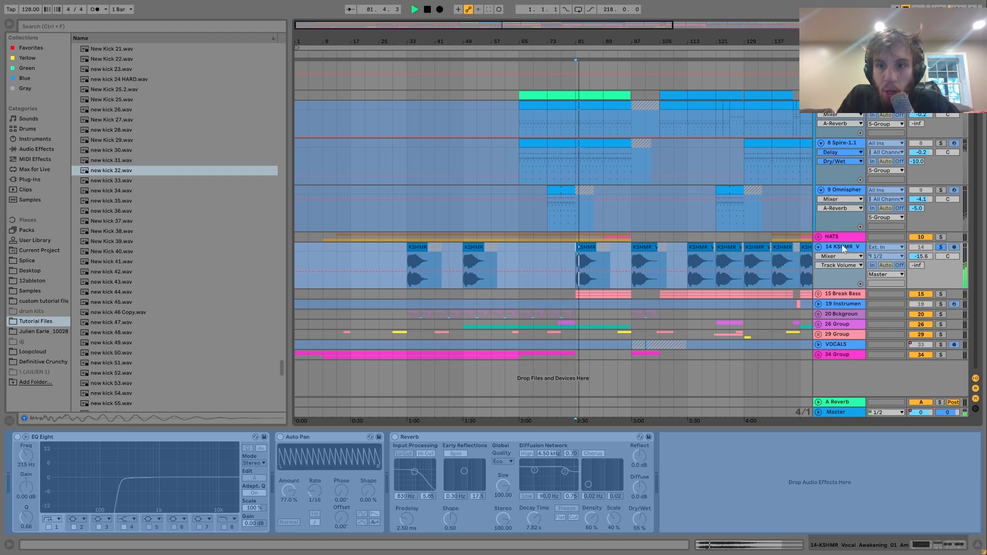
left_click(860, 336)
key("space")
- Play the soloed KSHMR vocal from bar 81 and compare it with Auto Pan bypassed and enabled
scroll(720, 136, "up", 3)
scroll(862, 307, "down", 1)
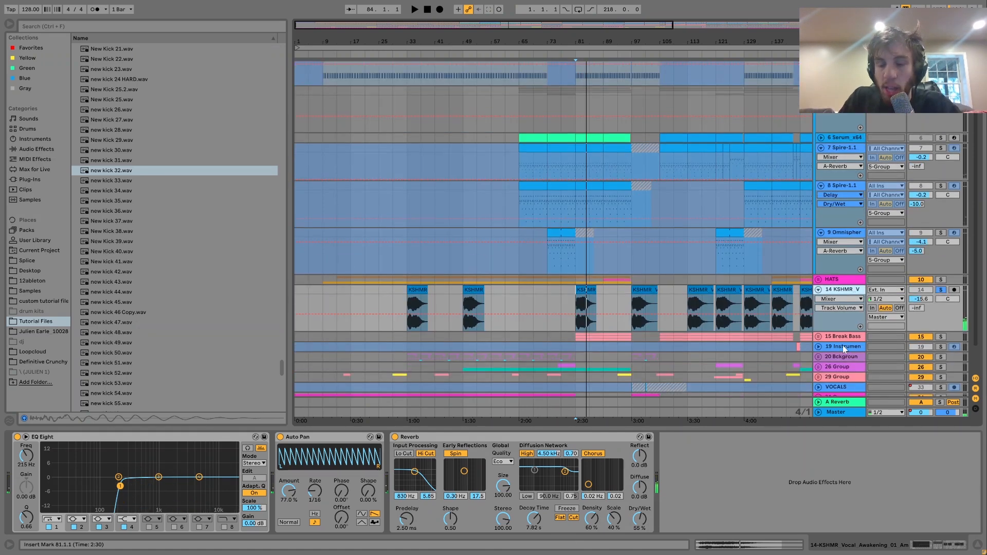
scroll(861, 307, "down", 1)
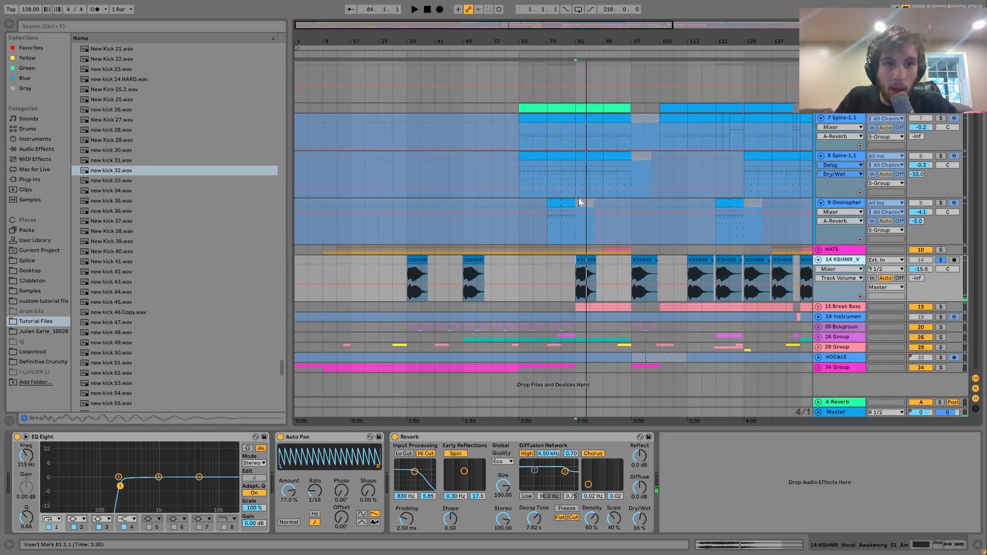
scroll(579, 202, "up", 2)
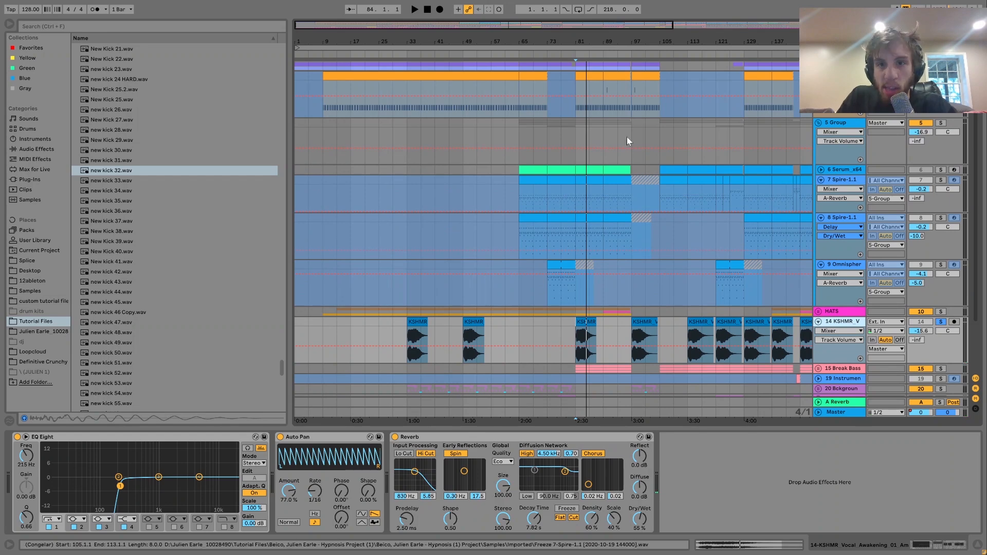
scroll(616, 378, "down", 2)
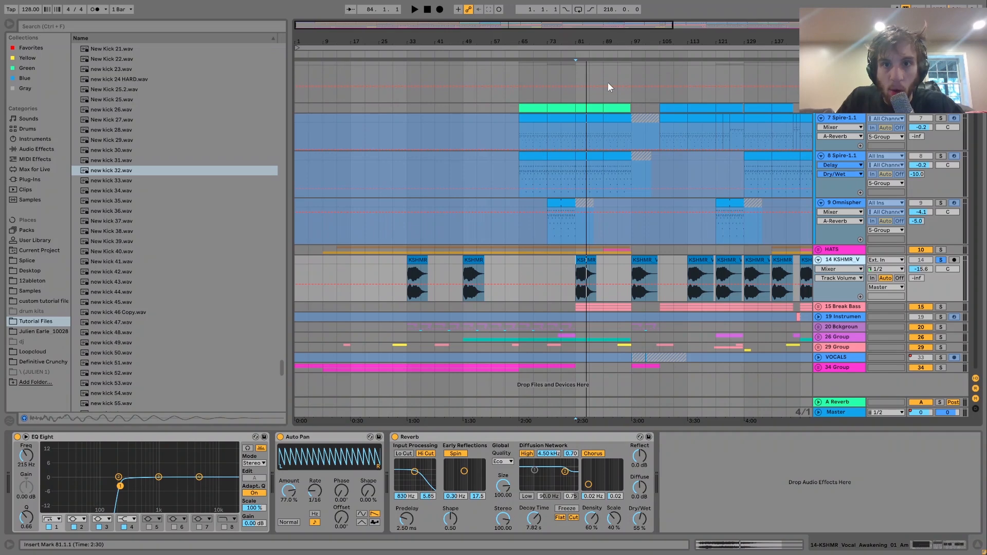
mouse_move(584, 34)
left_mouse_down()
mouse_move(585, 111)
mouse_move(585, 36)
left_mouse_up()
key("space")
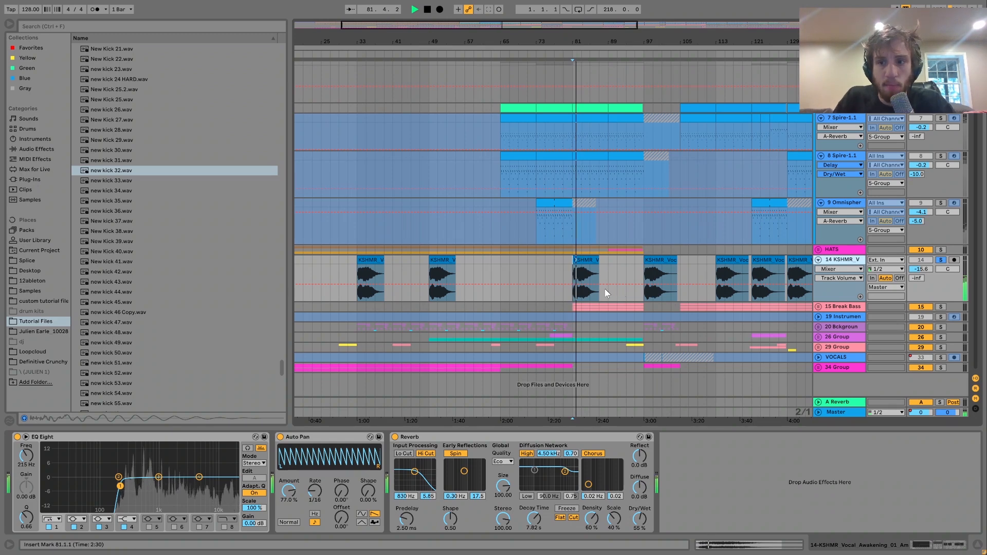
left_click(280, 437)
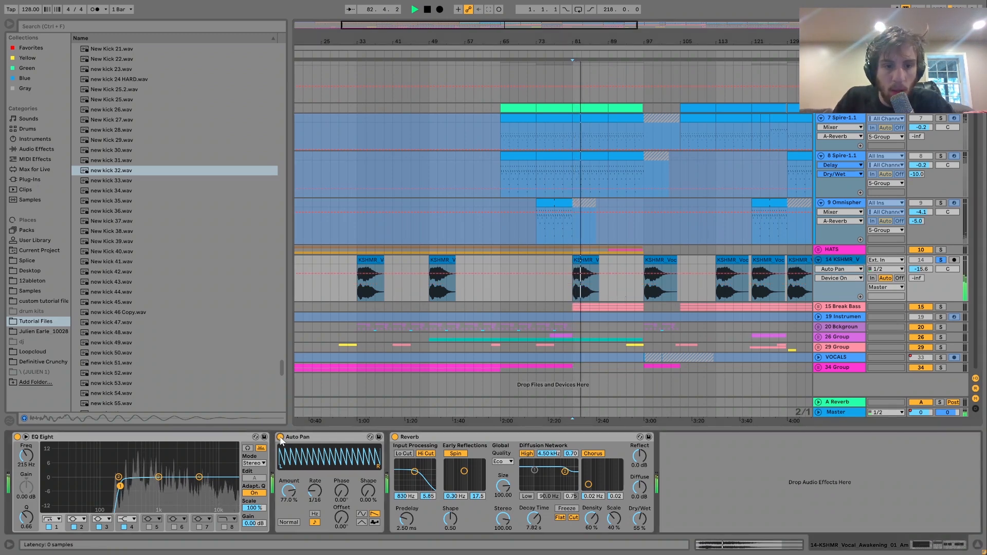
key("space")
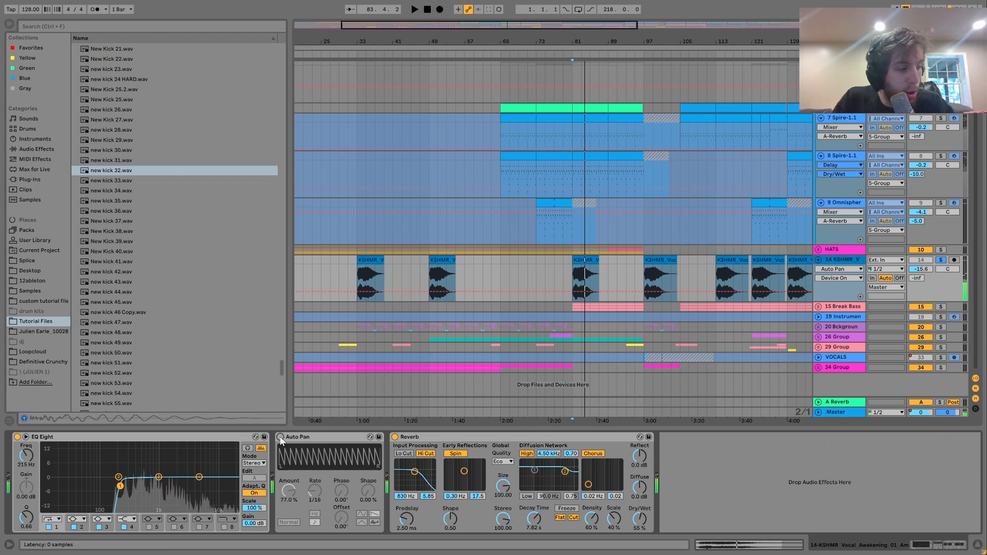
left_click(280, 437)
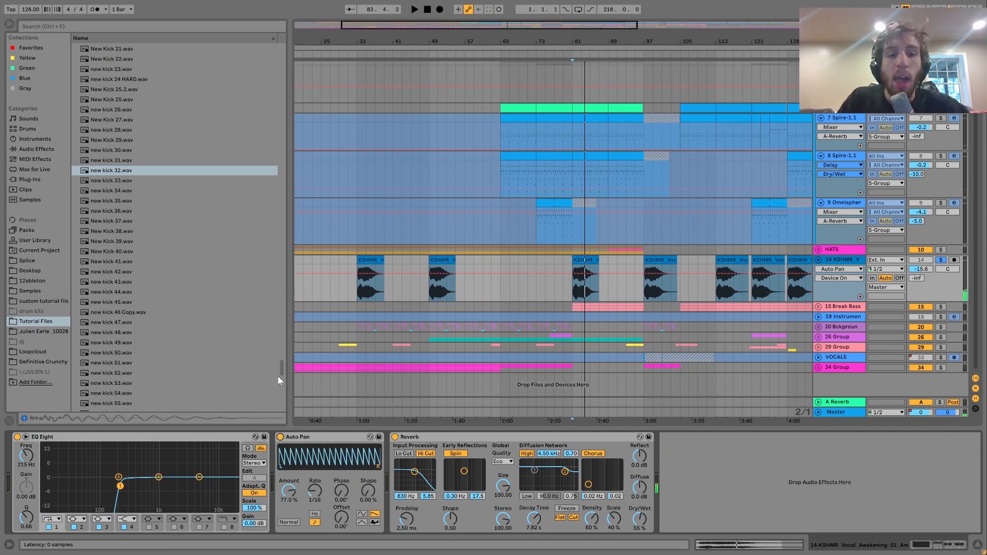
key("space")
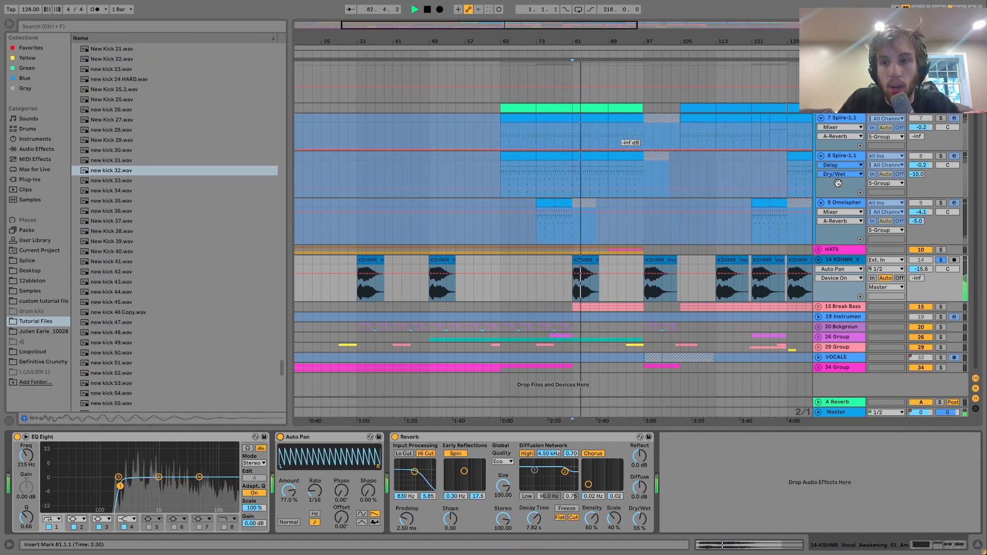
- Unsolo the KSHMR vocal and play the full mix from bar 81 and from the vocal clip at bar 97
key("space")
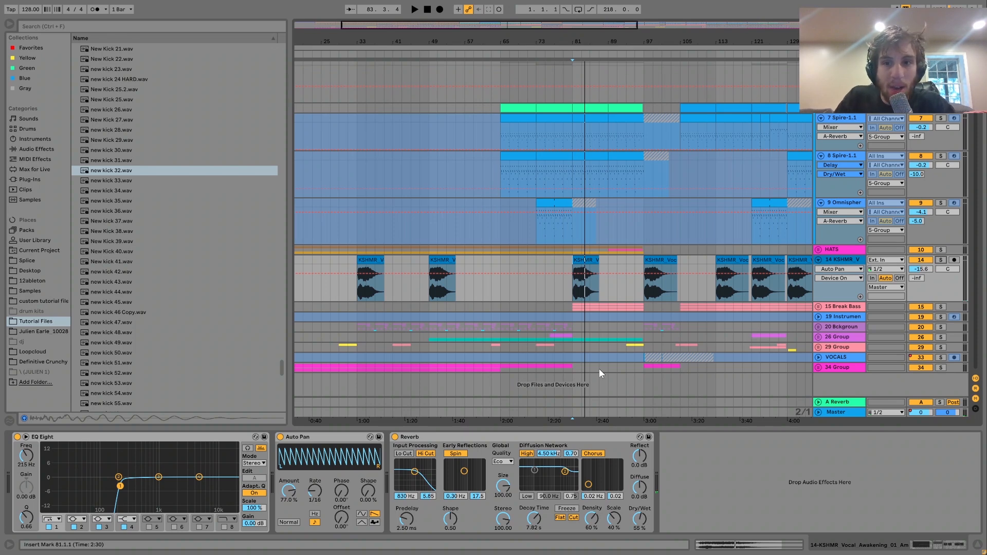
key("space")
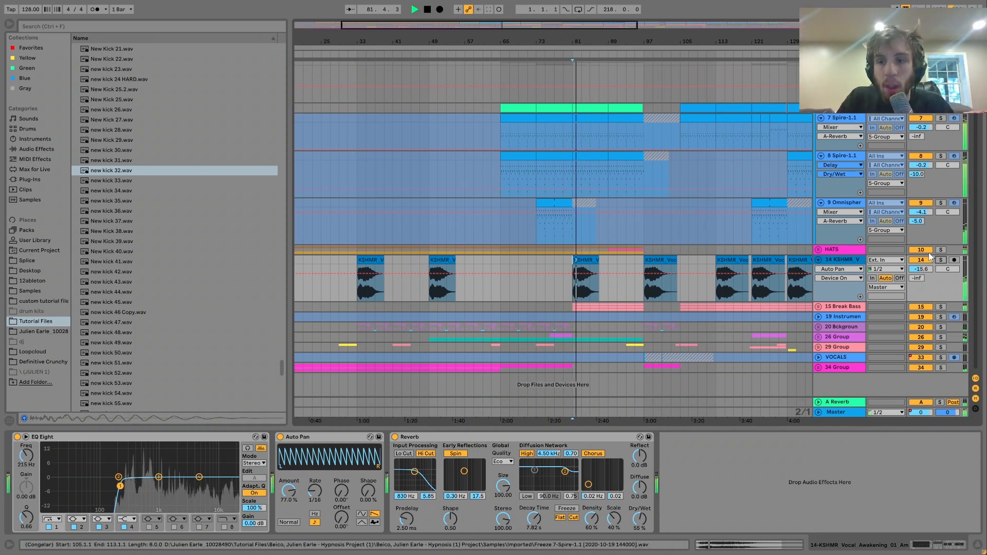
left_click(655, 260)
left_click(832, 261)
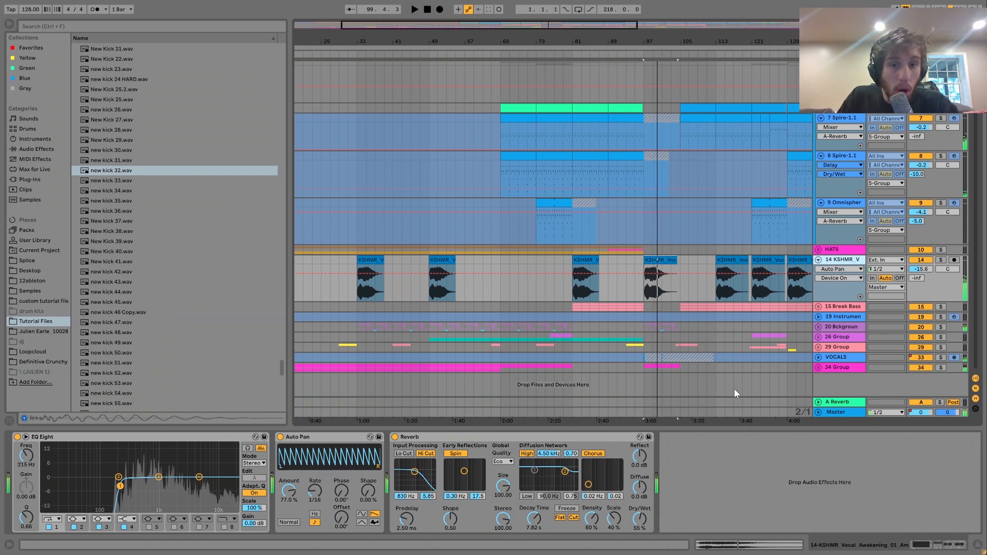
key("space")
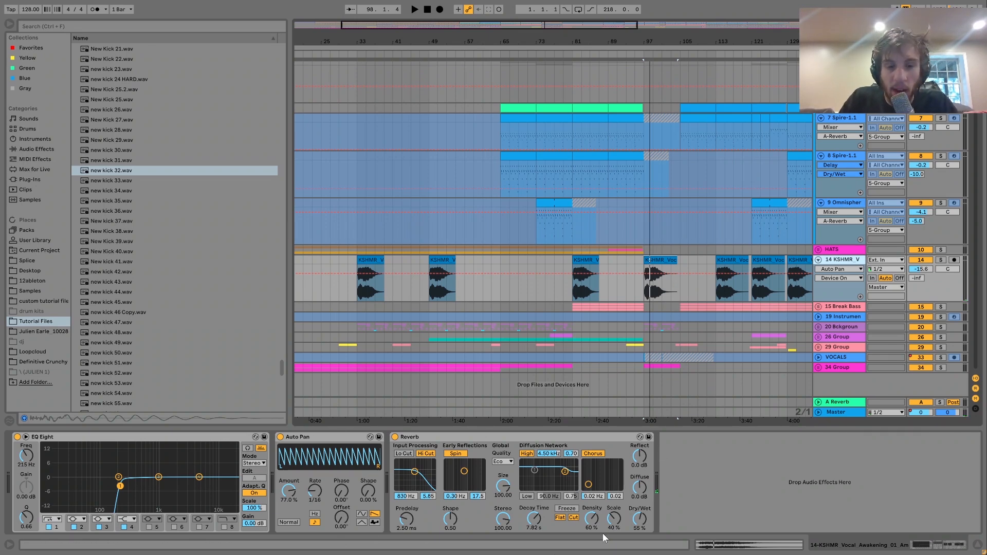
- Expand and solo the 15 Break Bass group, and play it from the clips at bars 105 and 81
left_click(818, 307)
scroll(932, 263, "down", 5)
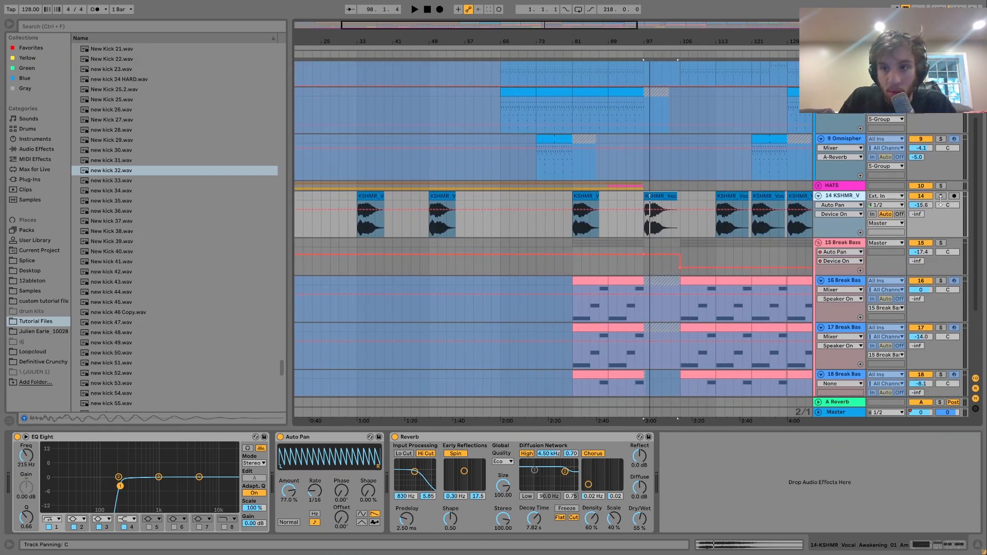
left_click(941, 243)
scroll(522, 257, "down", 4)
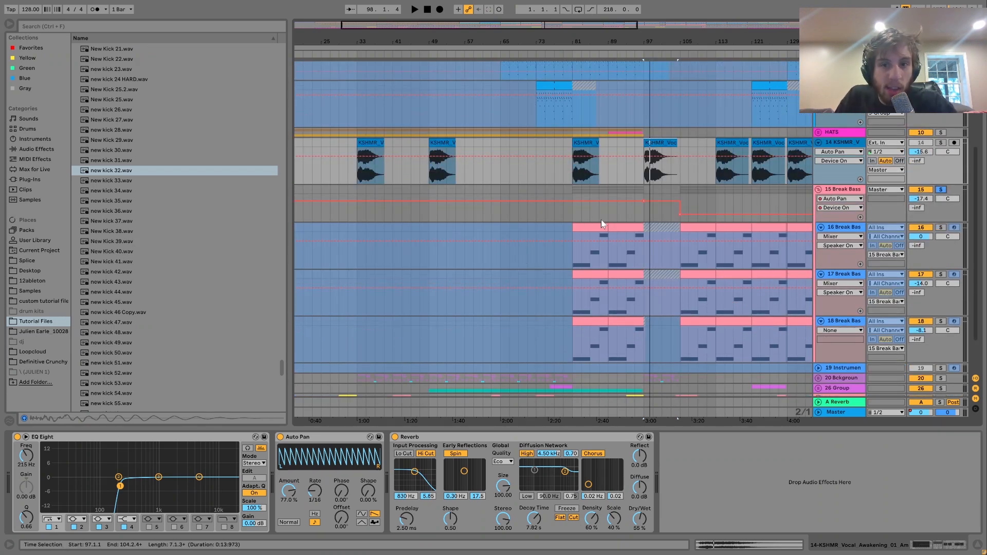
left_click(701, 227)
key("space")
left_click(586, 224)
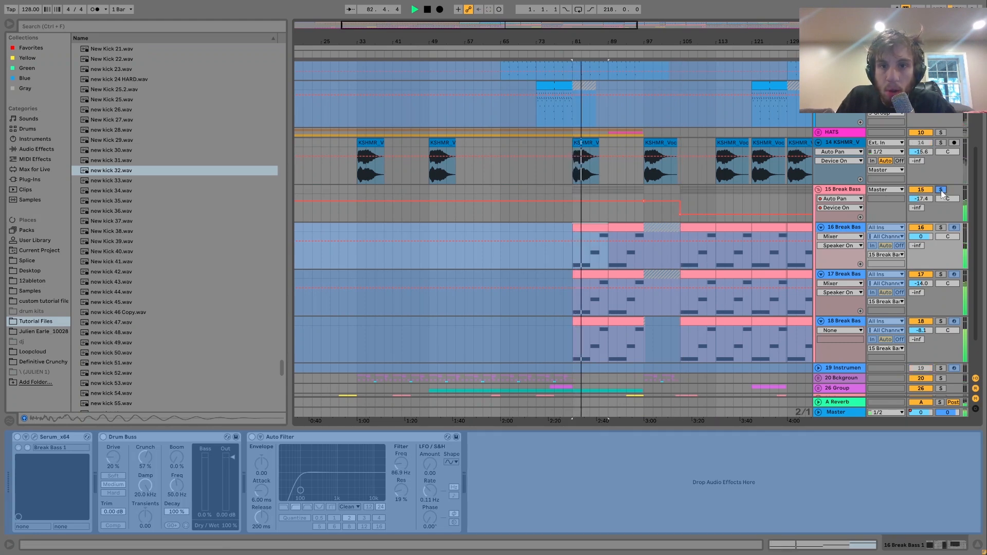
- Unsolo the Break Bass group and play the full mix from bar 121 with the group's device chain shown
left_click_drag(617, 43, 616, 12)
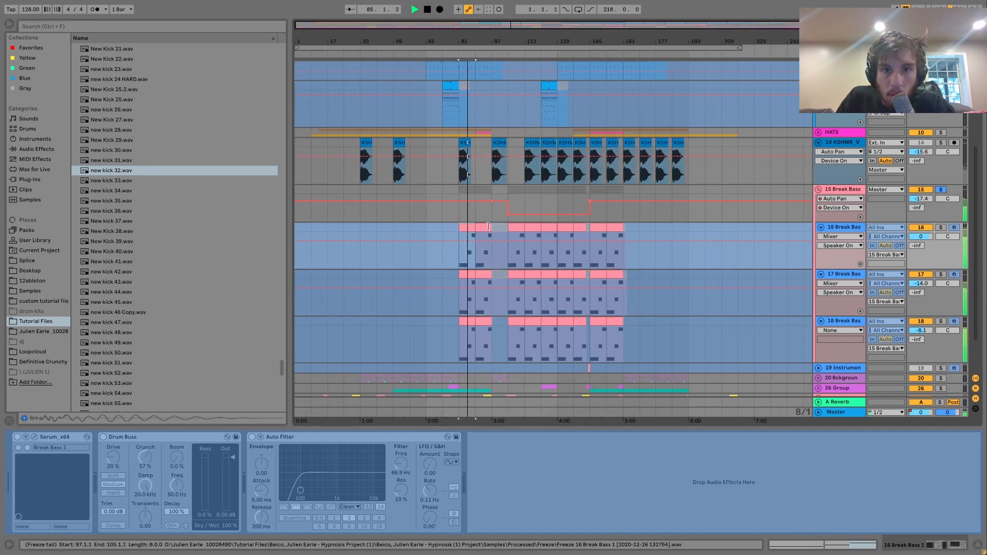
scroll(505, 238, "up", 5)
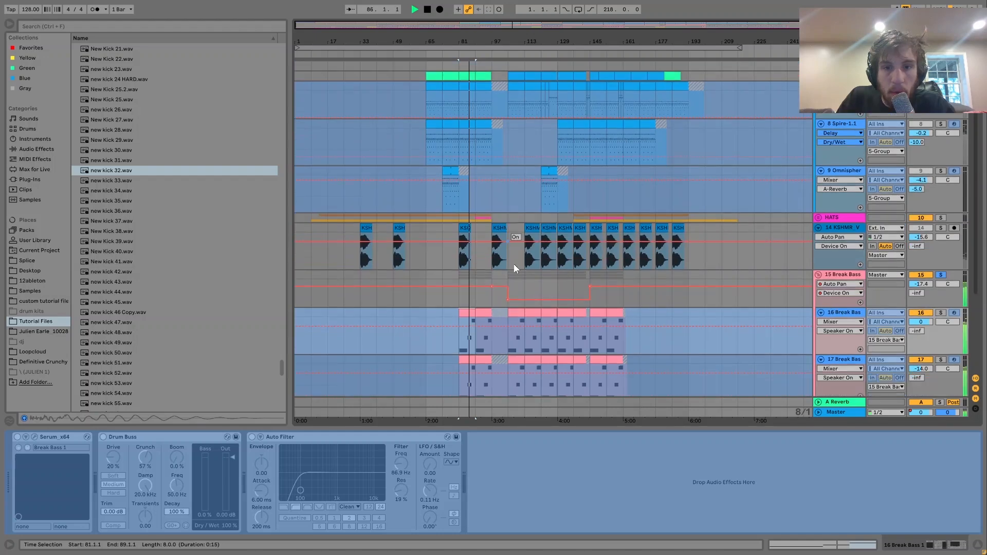
left_click(540, 287)
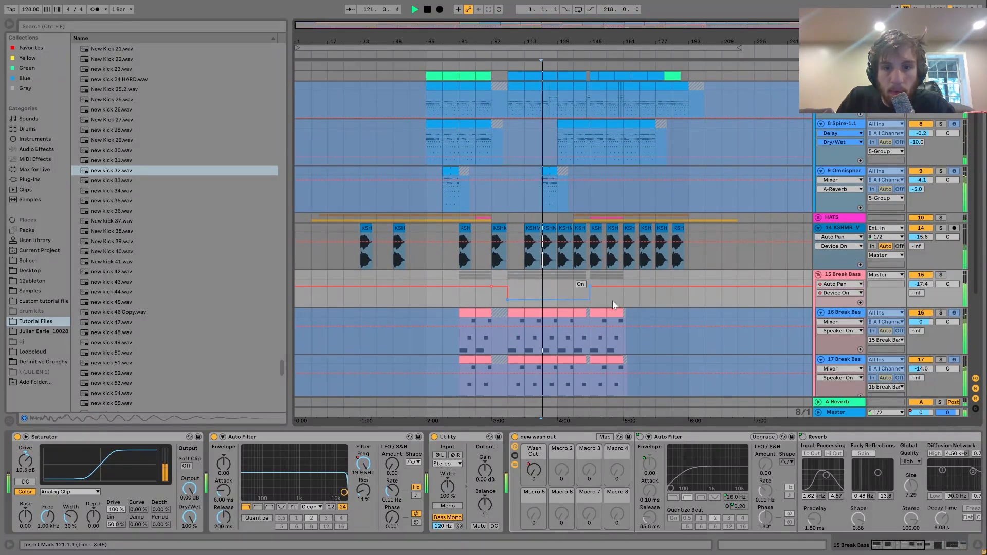
scroll(705, 294, "down", 3)
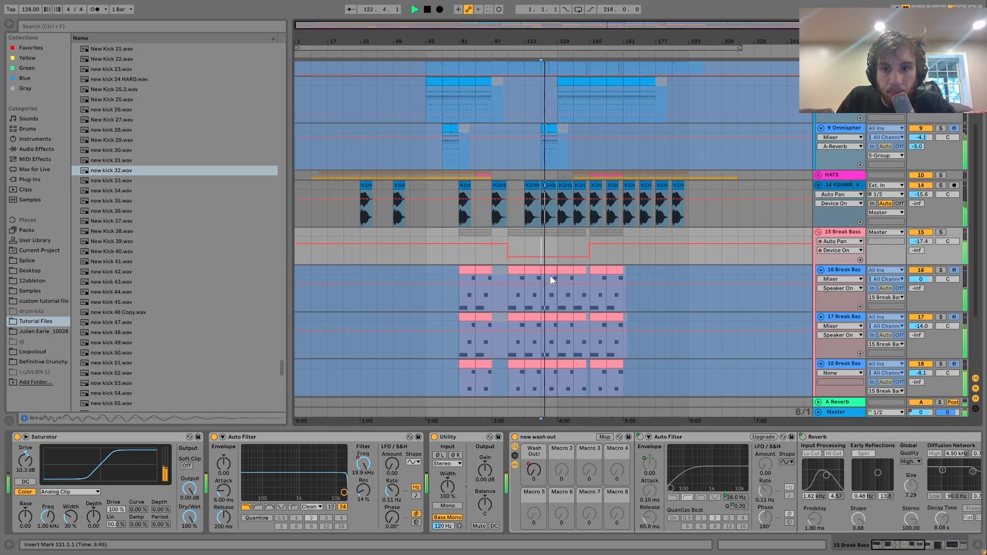
key("space")
- Review the notes of the 16 Break Bass 1 clip at bar 121 and the track's device chain during playback
double_click(547, 271)
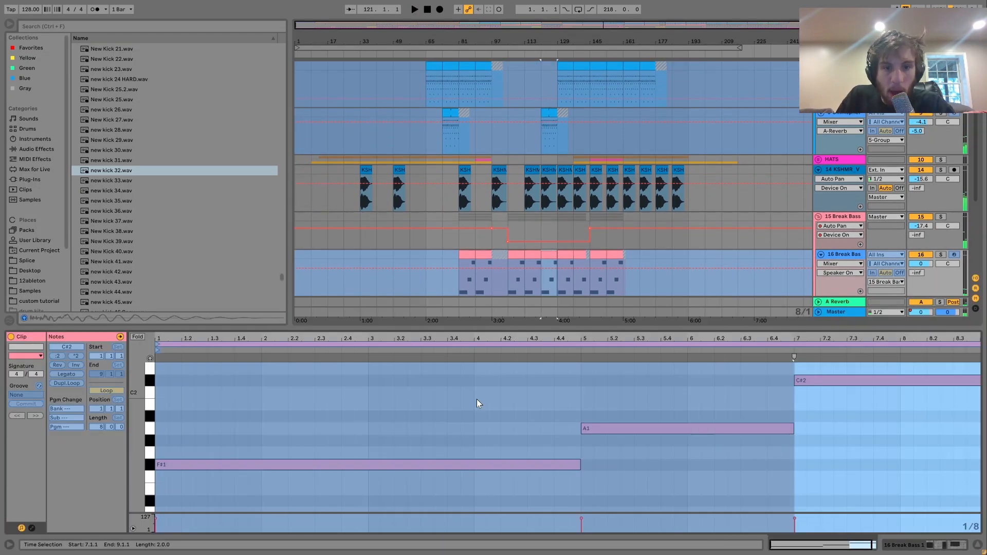
key("space")
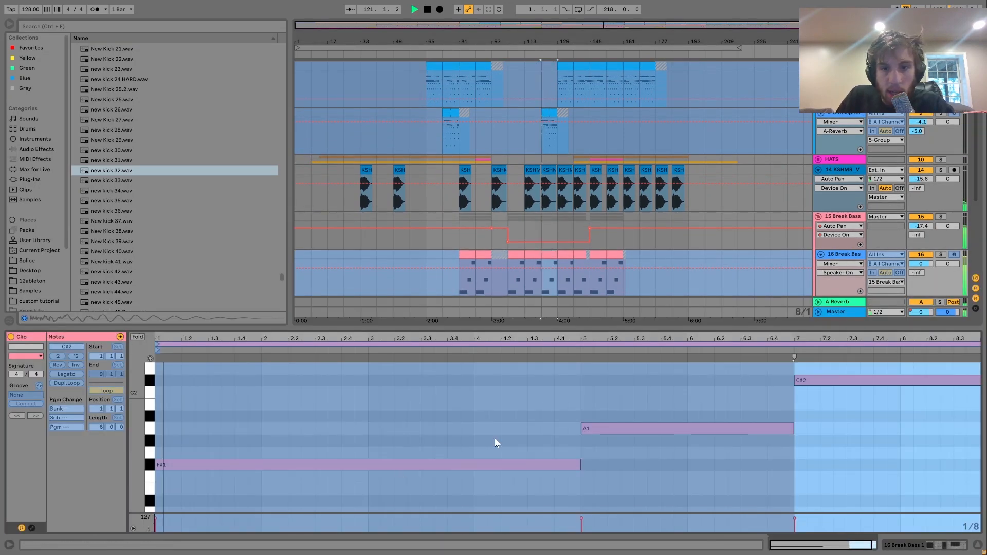
left_click(838, 259)
left_click(837, 257)
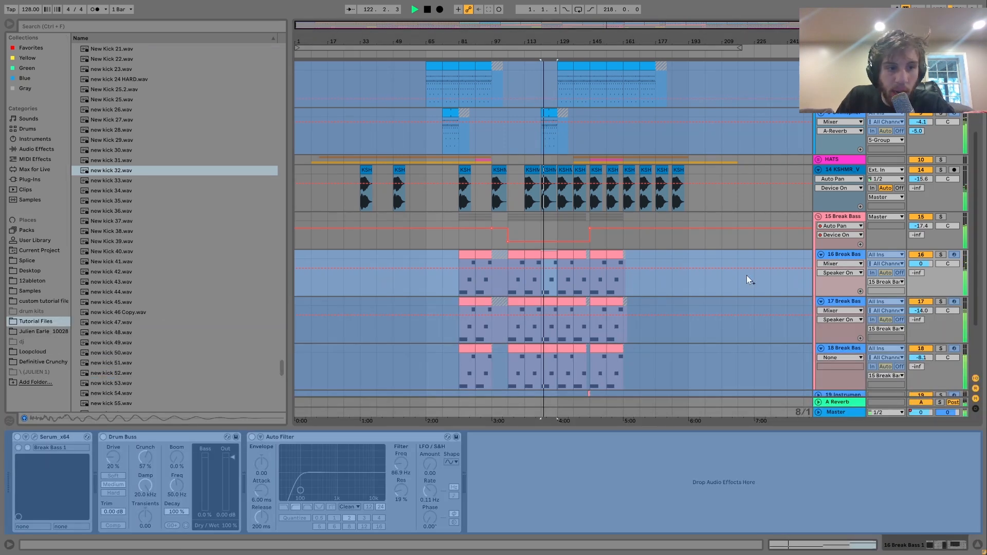
double_click(548, 253)
key("space")
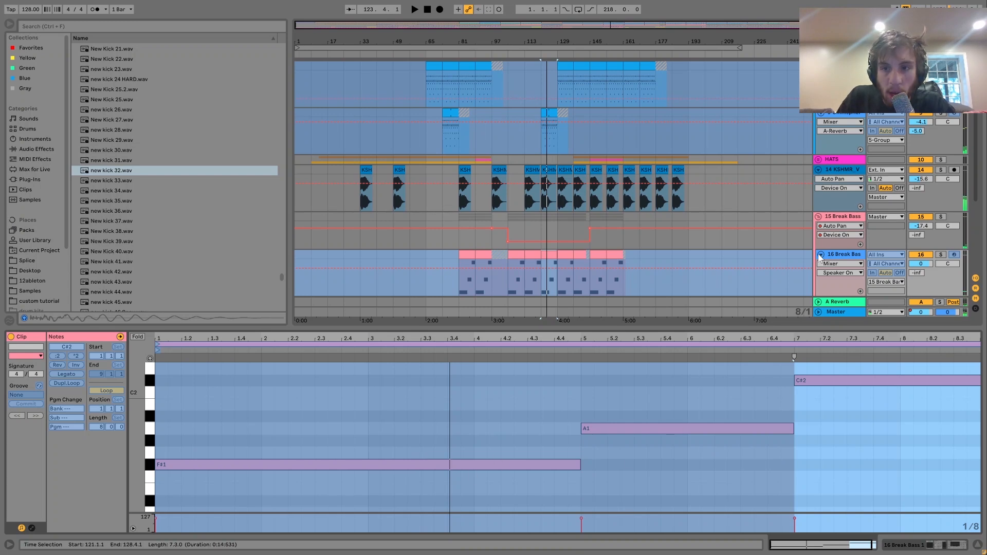
- Play from bar 121, show the 17 Break Bass 2 device chain, and solo that track
key("space")
left_click(839, 253)
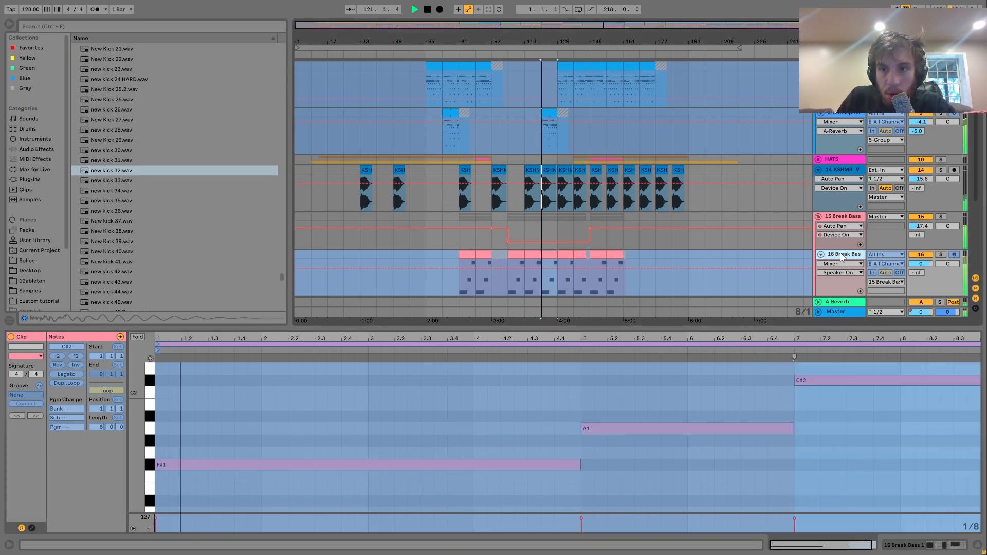
left_click(841, 304)
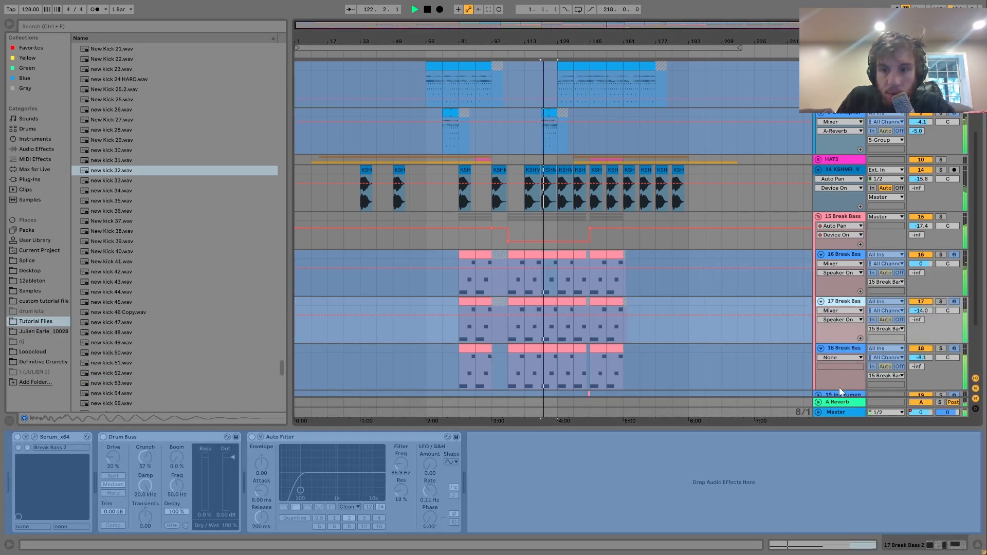
left_click(941, 302)
key("space")
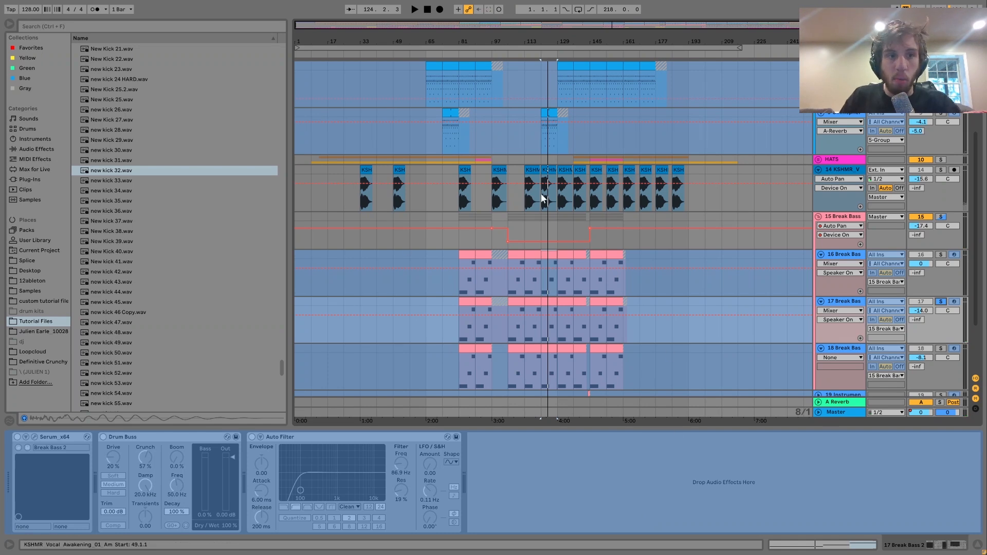
- Solo 16 Break Bass 1, show its device chain, and play it repeatedly from bar 121
left_click(941, 255)
left_click(841, 254)
key("space")
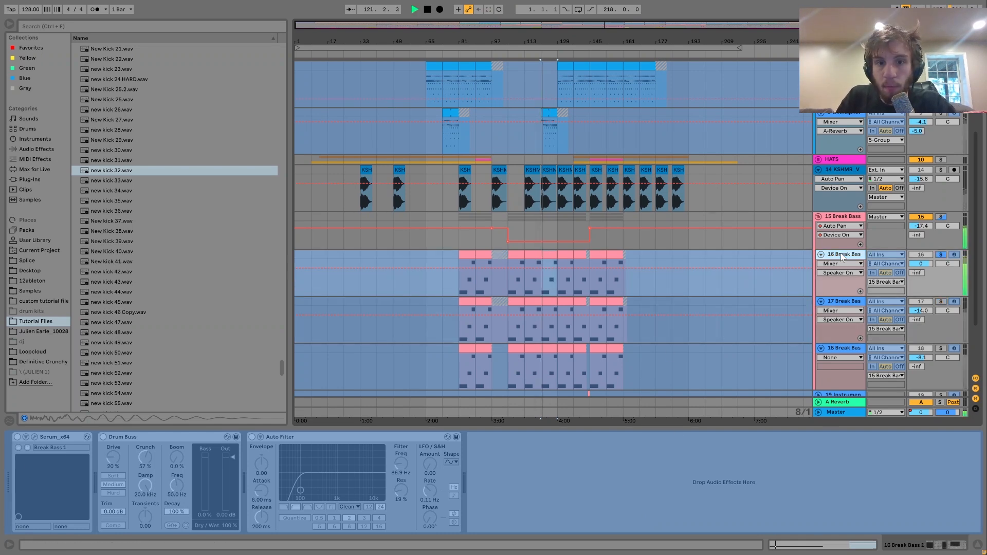
key("space")
key("space")
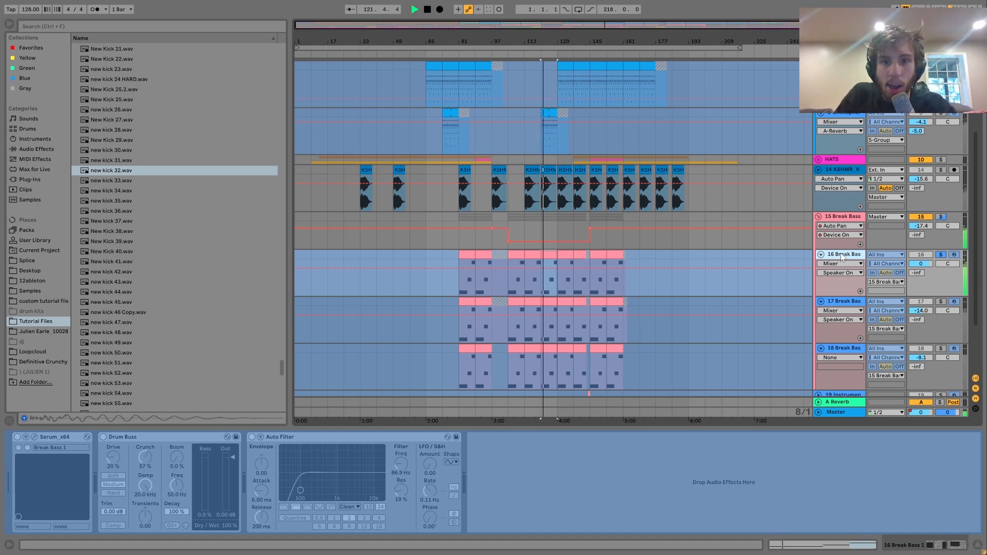
key("space")
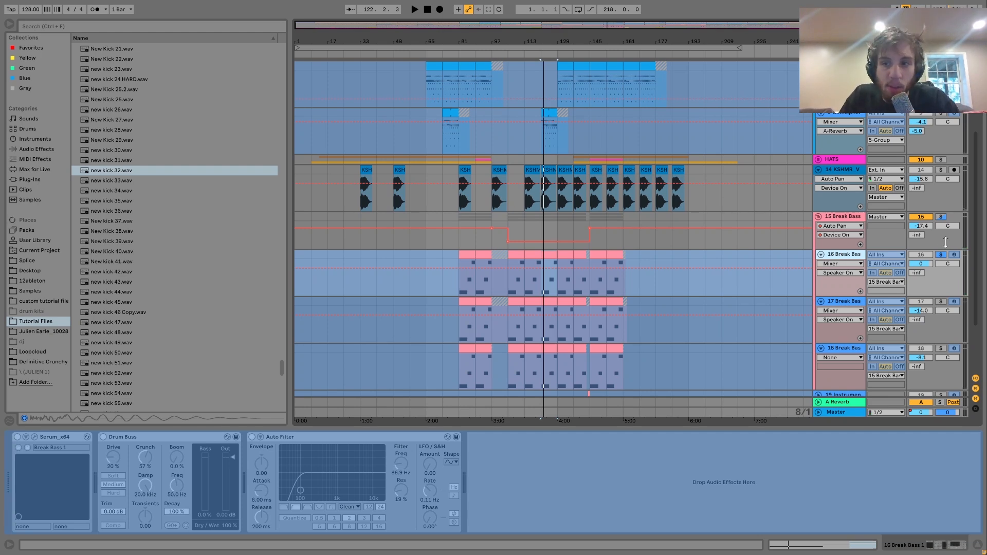
- Toggle the 16 Break Bass 1 solo while replaying from bar 121, and switch the solo to 17 Break Bass 2
left_click(940, 255)
key("space")
left_click(940, 254)
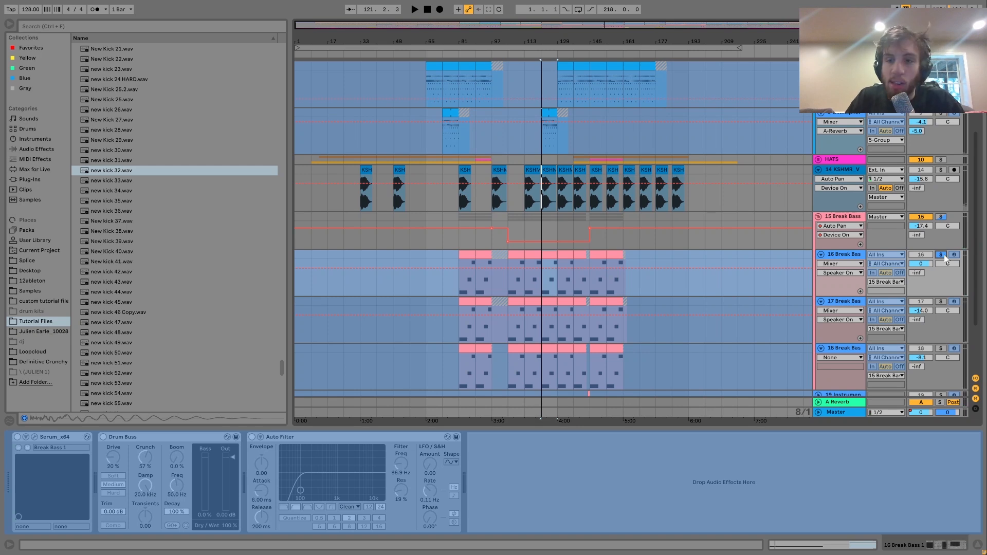
key("space")
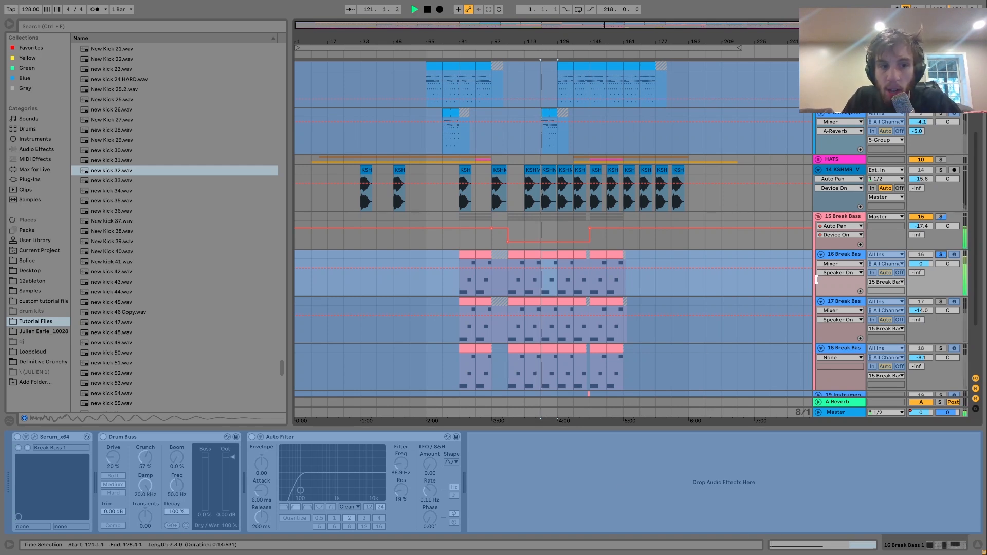
left_click(843, 255)
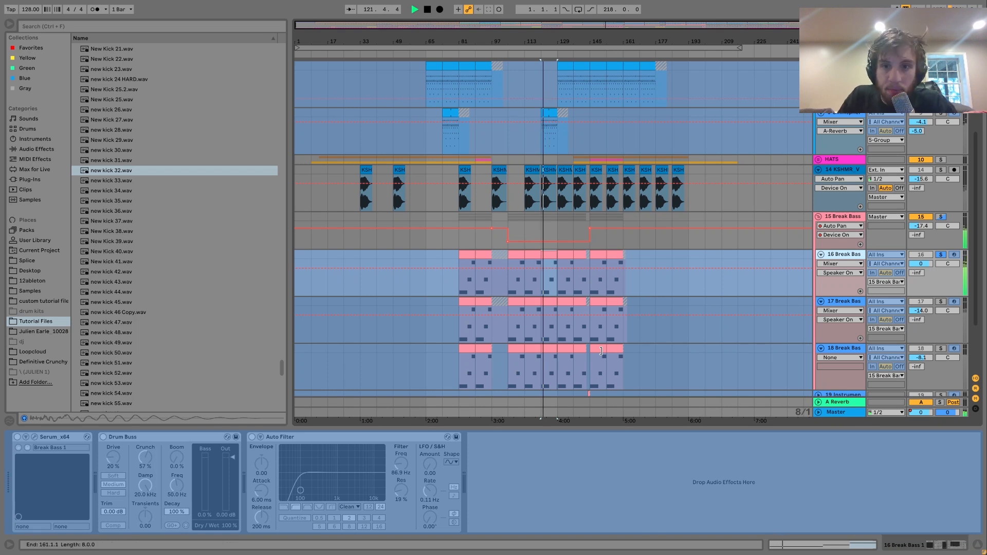
left_click(941, 302)
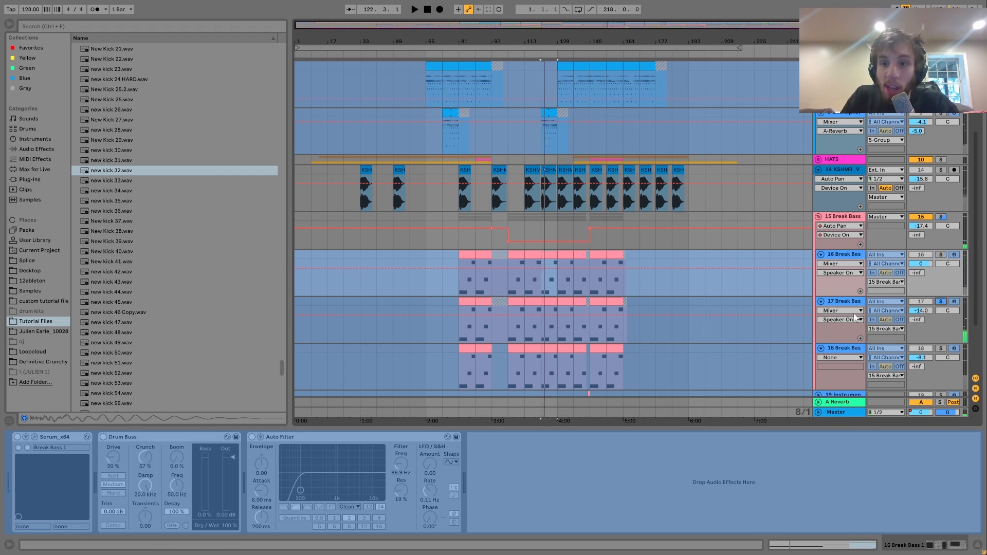
- Unfreeze the 17 Break Bass 2 track and play it from bar 121
left_click(841, 304)
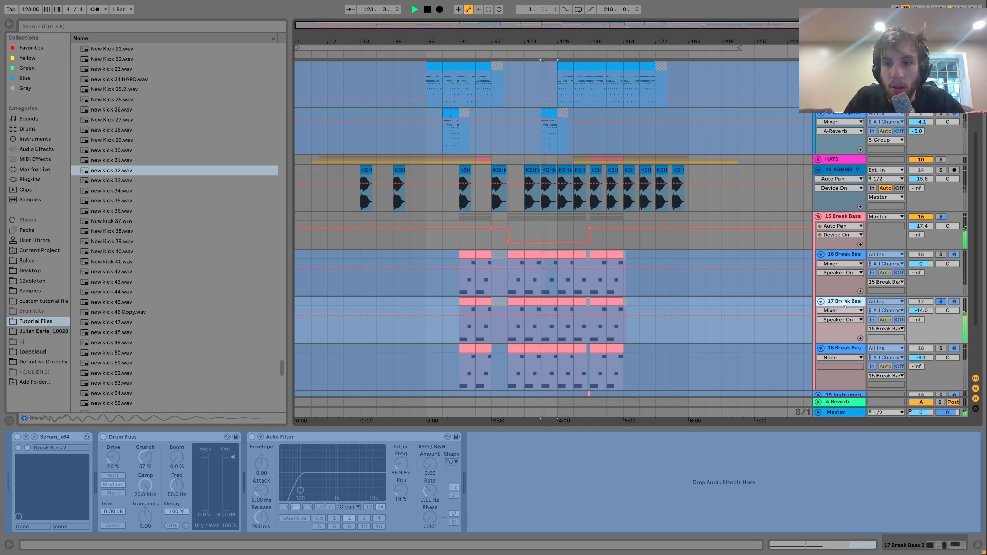
right_click(855, 308)
left_click(862, 366)
key("space")
key("space")
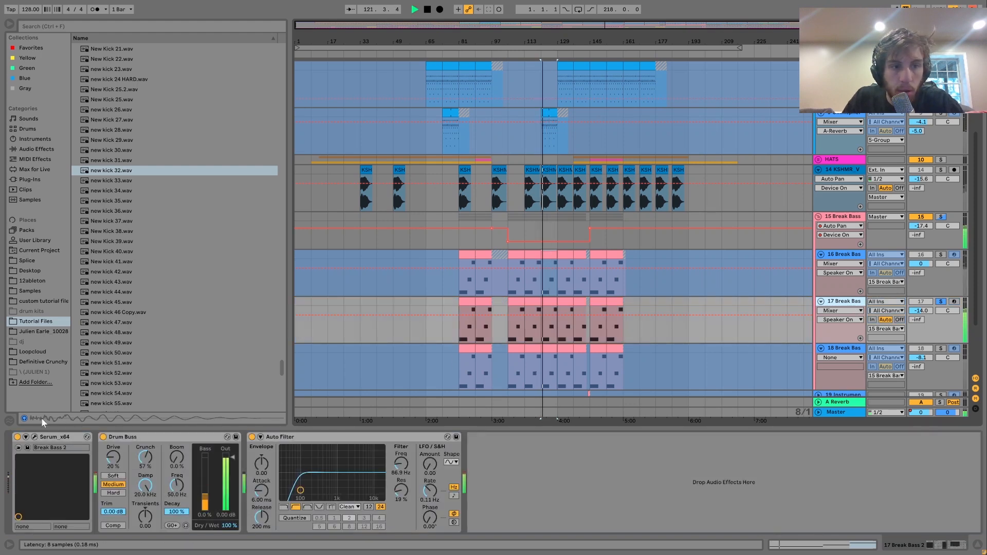
key("space")
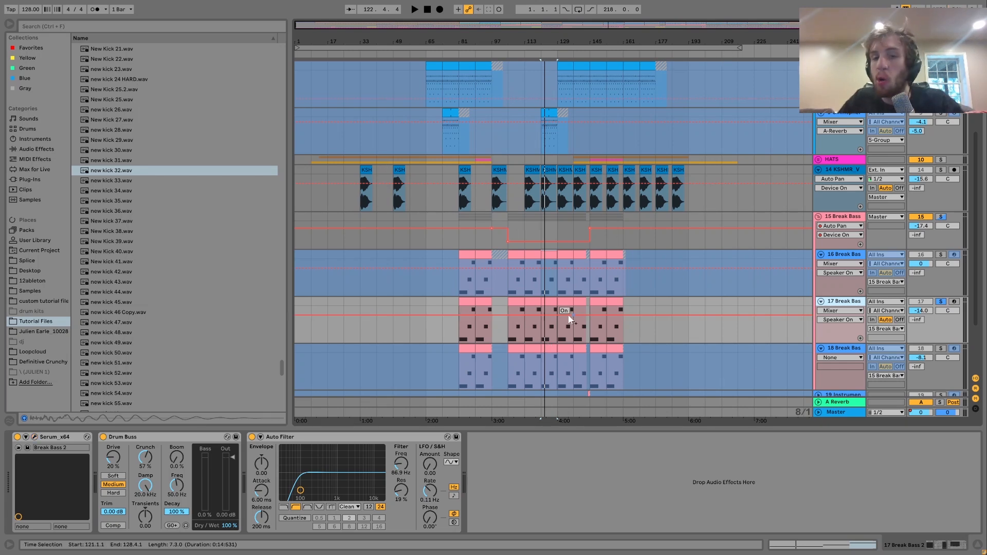
- Replay the soloed 17 Break Bass 2 from bar 121, briefly soloing 16 Break Bass 1 along with it
key("space")
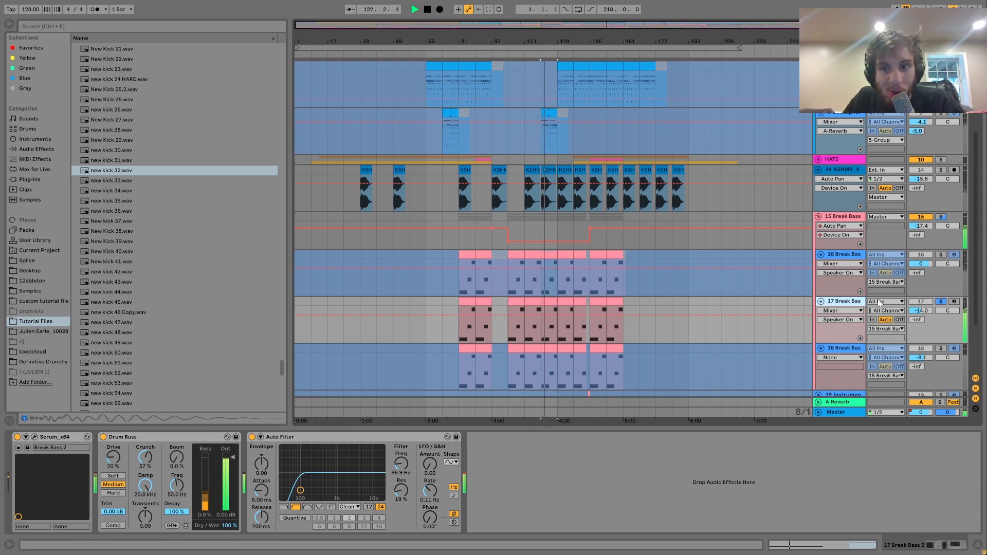
key("space")
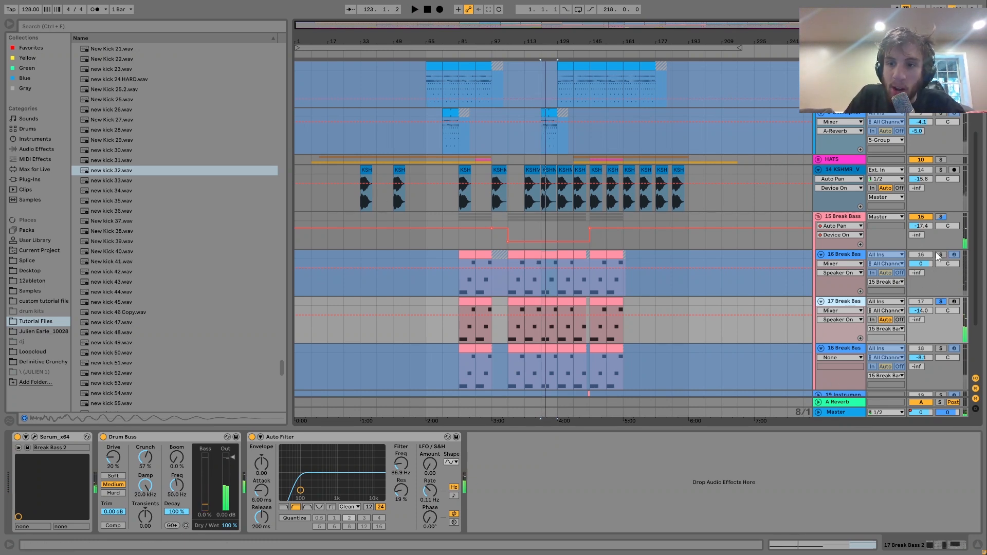
key("space")
left_click(941, 256)
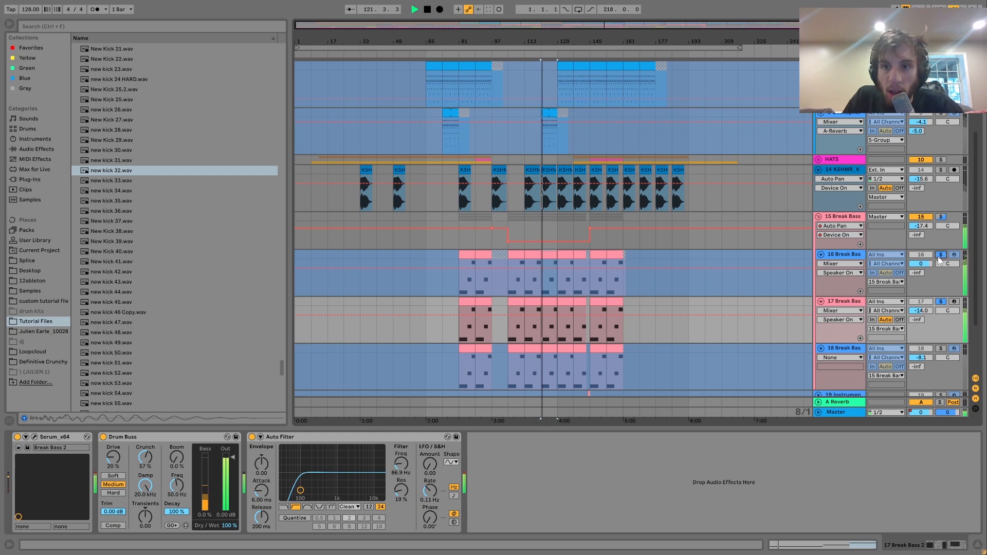
left_click(942, 256)
key("space")
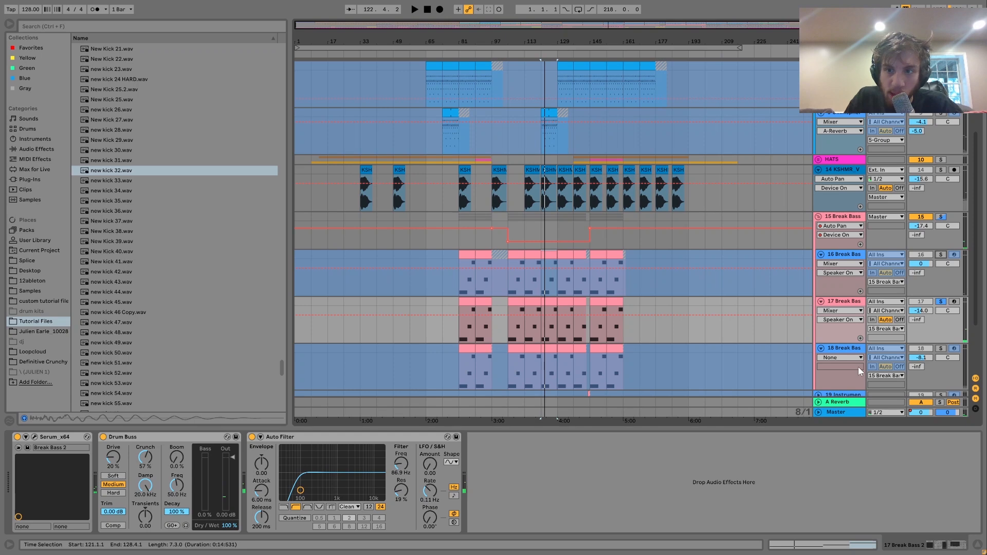
- Play from bar 121 with 18 Break Bass 3 soloed, and show that track's device chain
key("space")
left_click(940, 349)
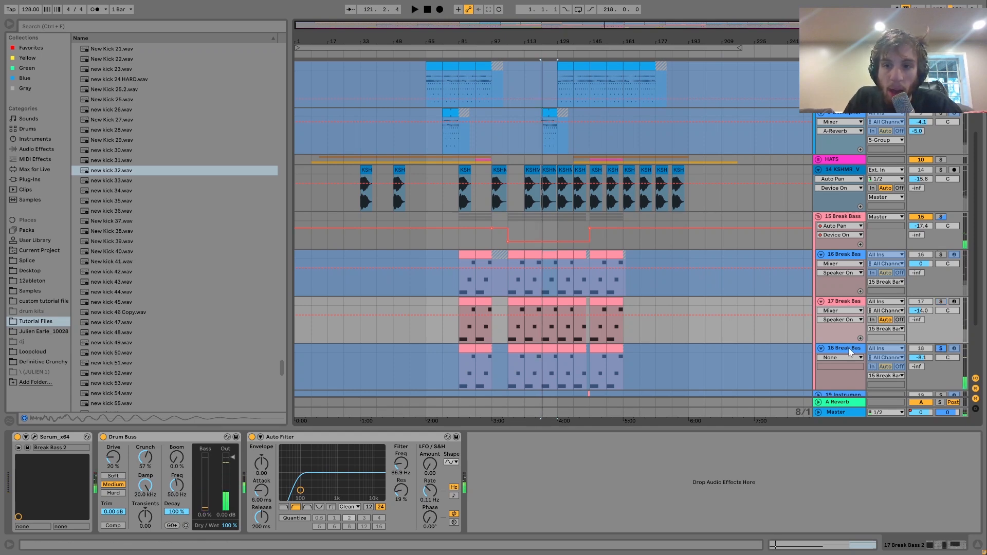
left_click(848, 351)
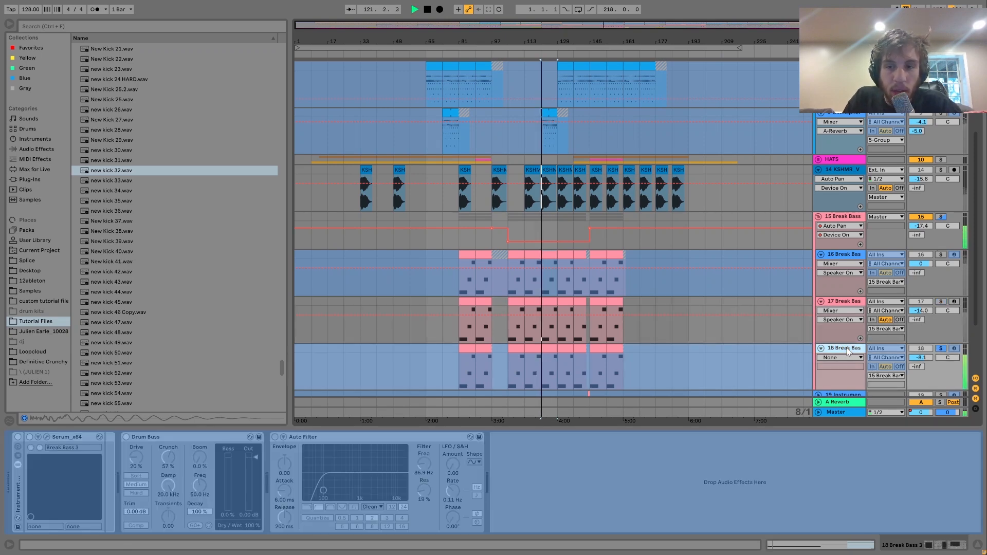
- Solo the 15 Break Bass group and show its effects chain, hiding the devices inside the new wash out rack
left_click(940, 215)
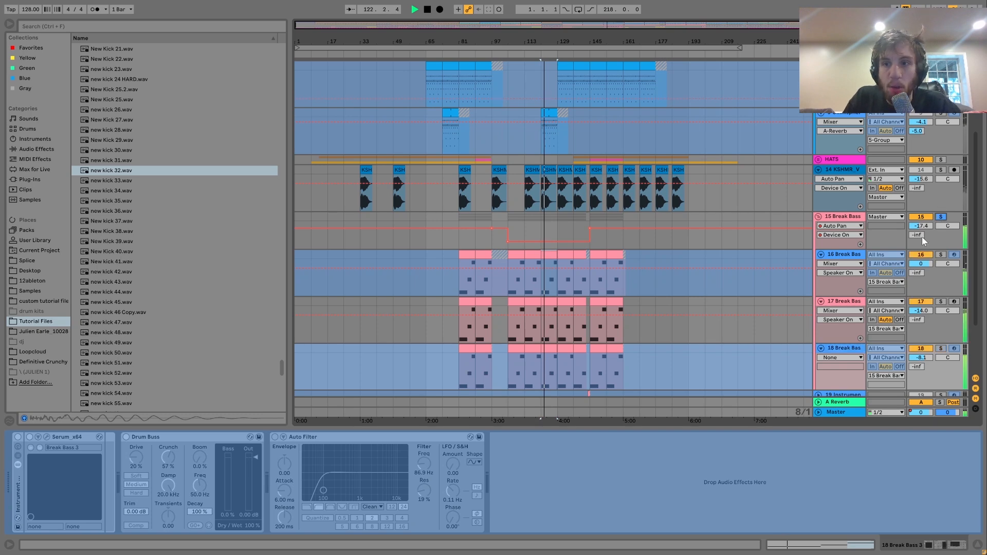
left_click(842, 221)
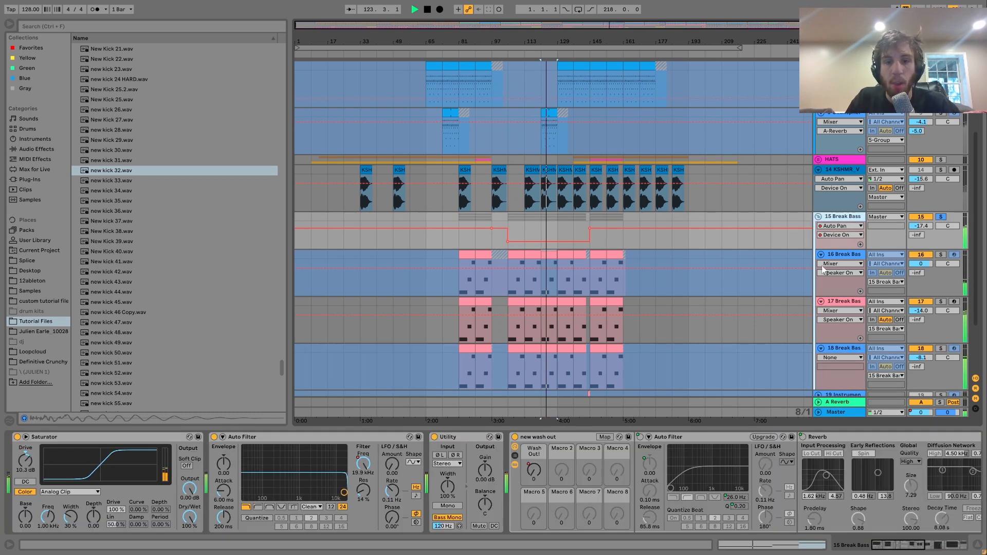
left_click(515, 465)
key("space")
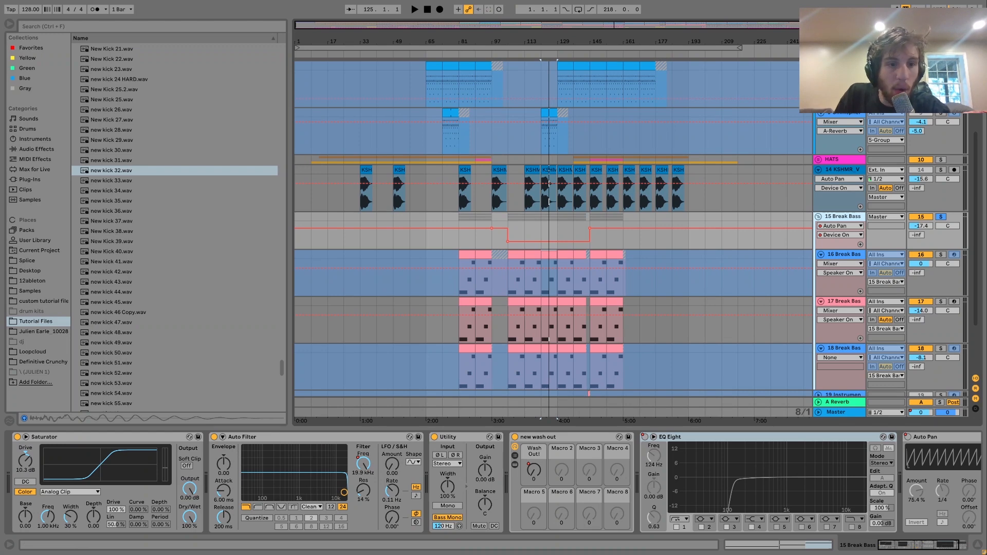
- Compare the 15 Break Bass group with its Saturator off and on during playback from bar 121
left_click(17, 437)
key("space")
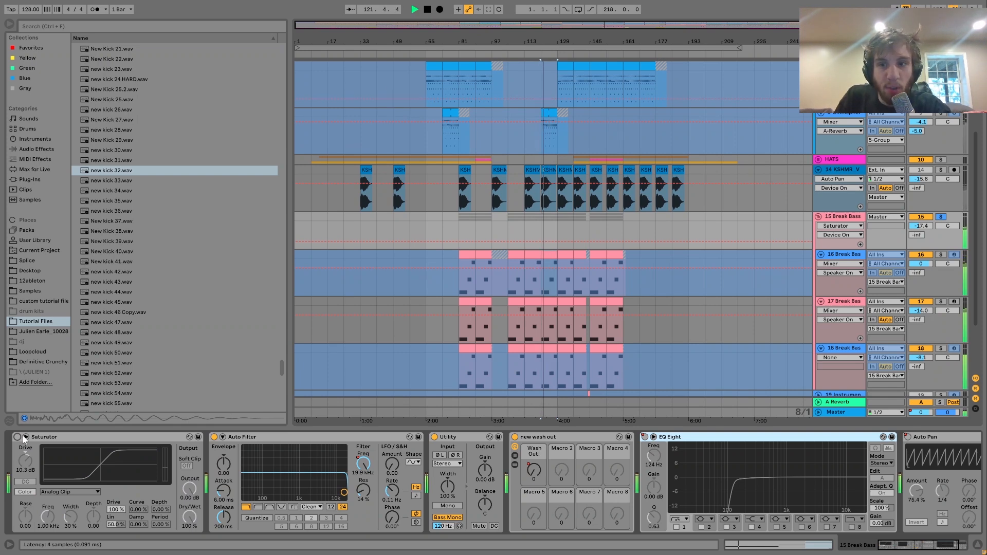
left_click(17, 436)
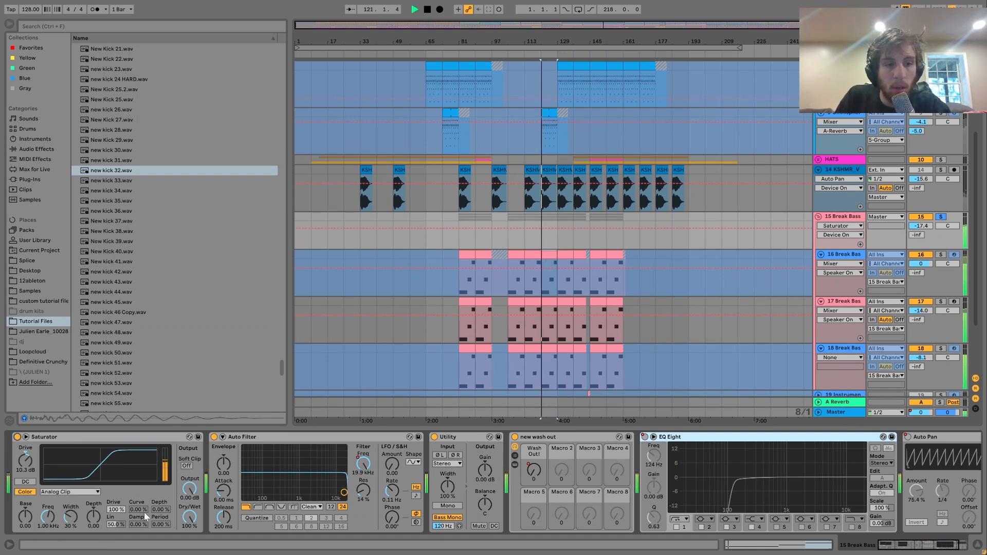
key("space")
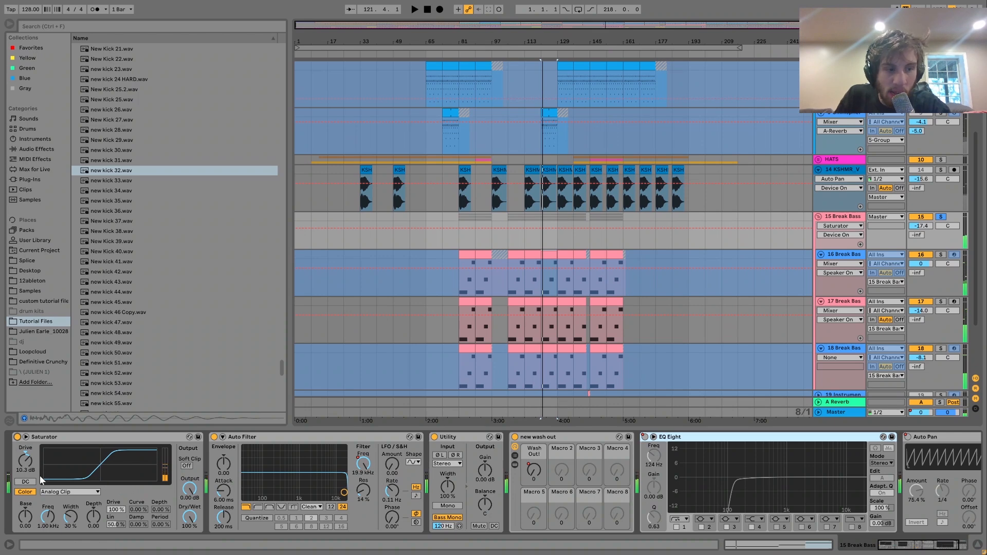
- Show the on/off automation of the 15 Break Bass group's EQ Eight and Auto Pan while playing from bar 129
scroll(325, 458, "right", 4)
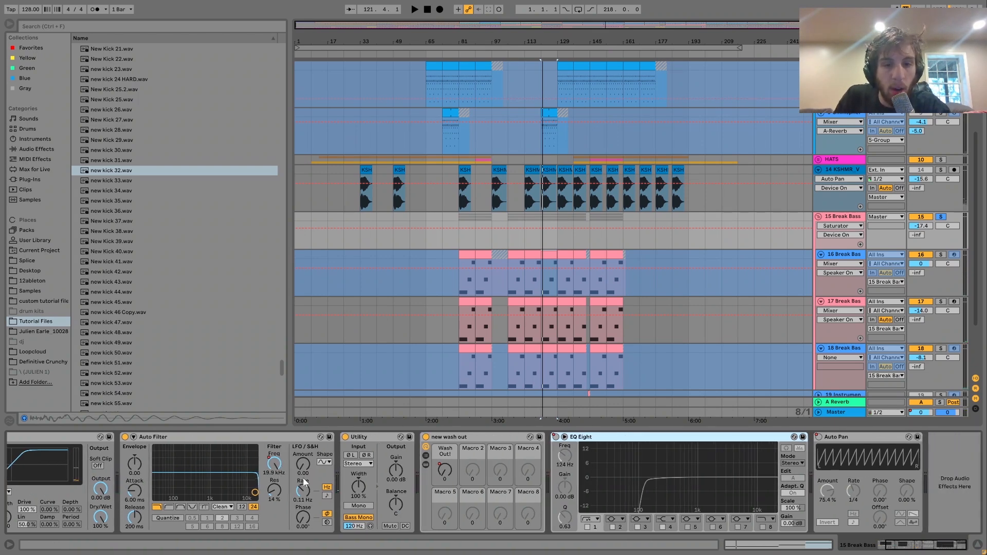
left_click(553, 437)
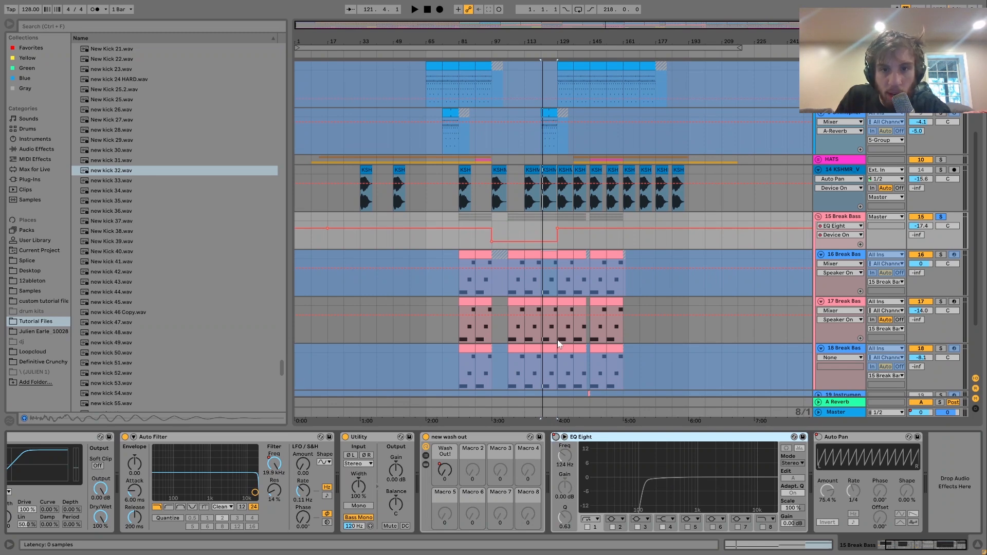
left_click(559, 217)
key("space")
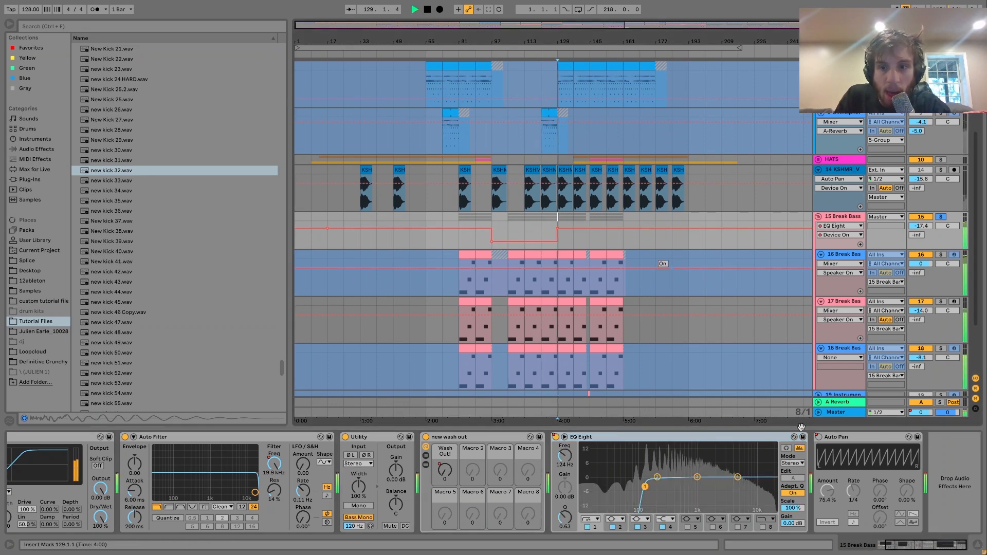
left_click(818, 436)
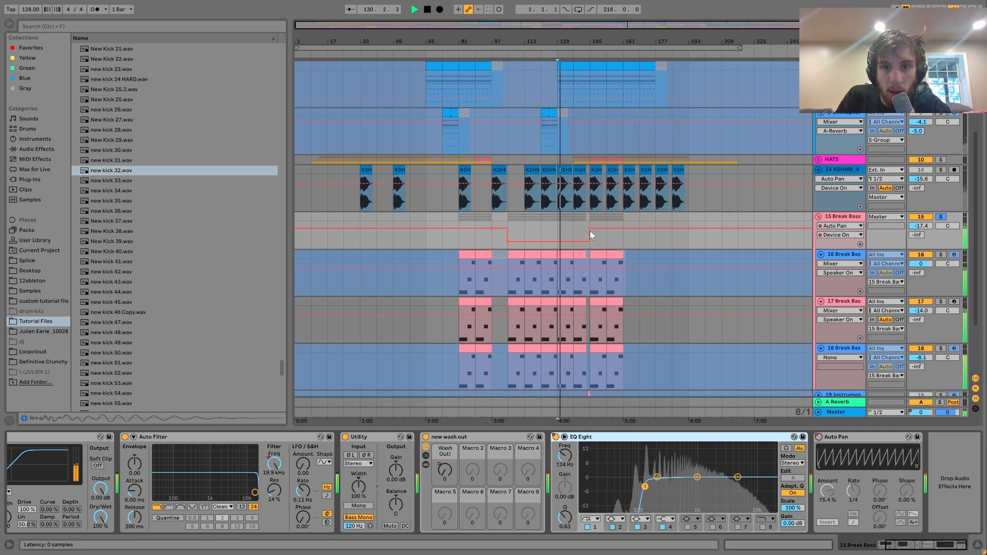
- Turn off the 15 Break Bass group's solo during playback and fold the group
left_click(941, 217)
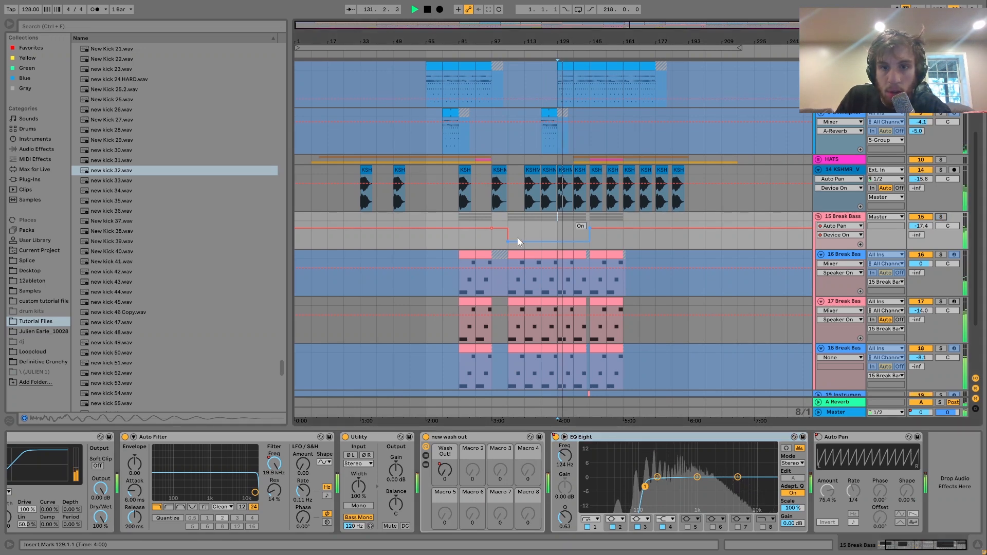
left_click_drag(589, 228, 578, 232)
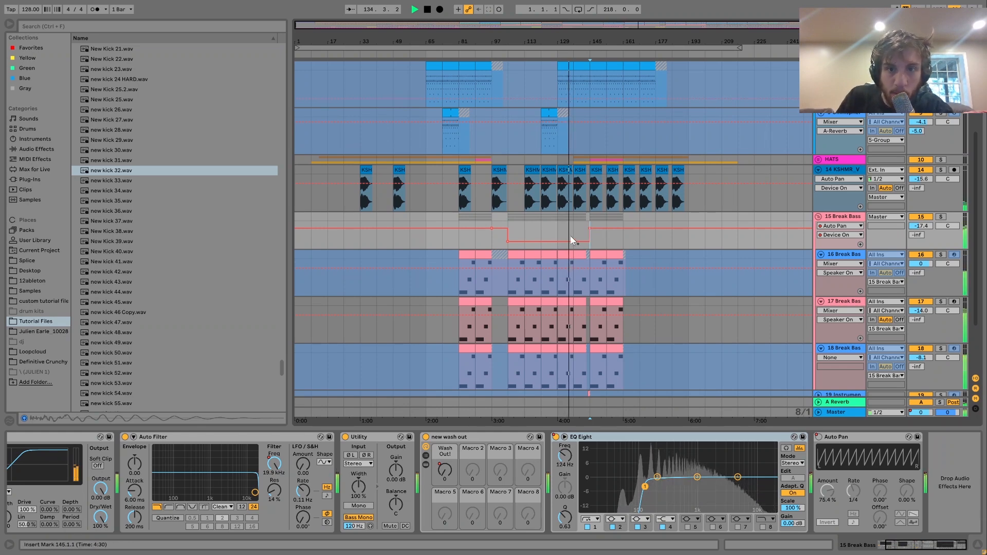
scroll(569, 343, "down", 3)
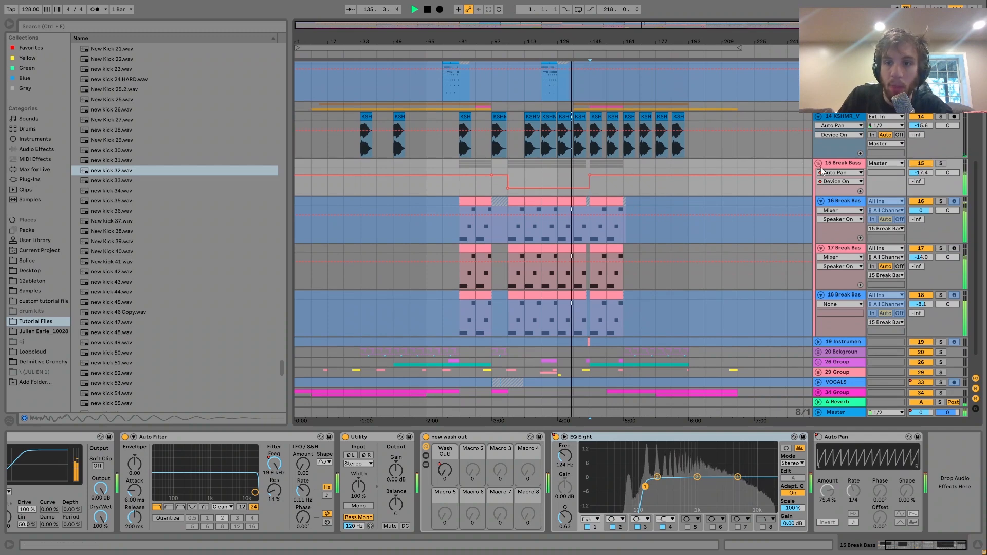
left_click(819, 165)
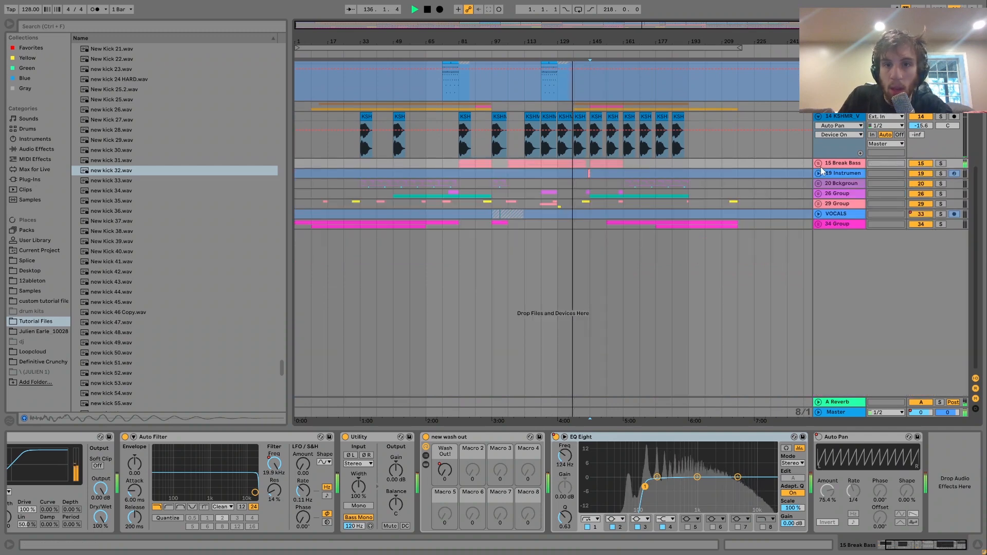
- Show the 19-Instrument Rack devices, solo the track briefly around bar 144, and unfold it
left_click(589, 173)
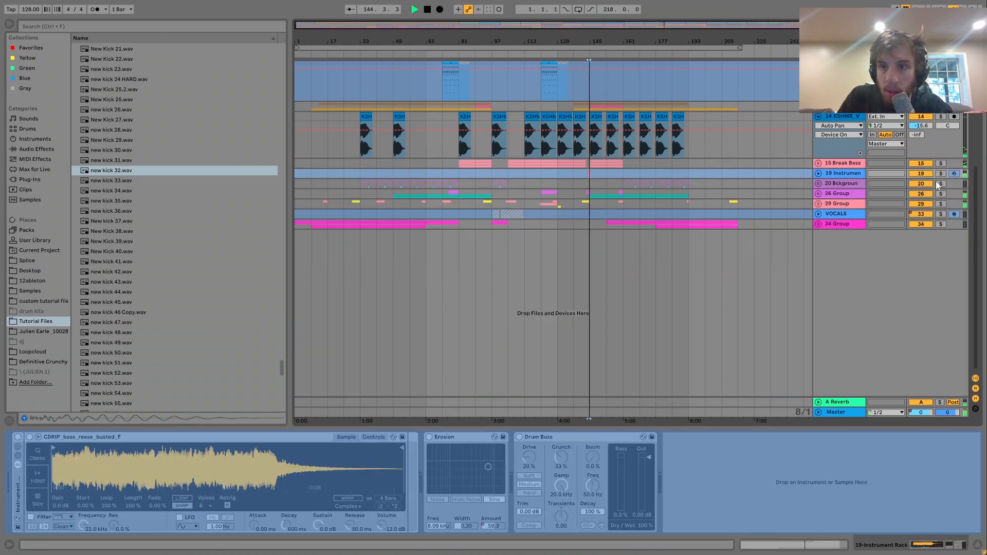
left_click(940, 174)
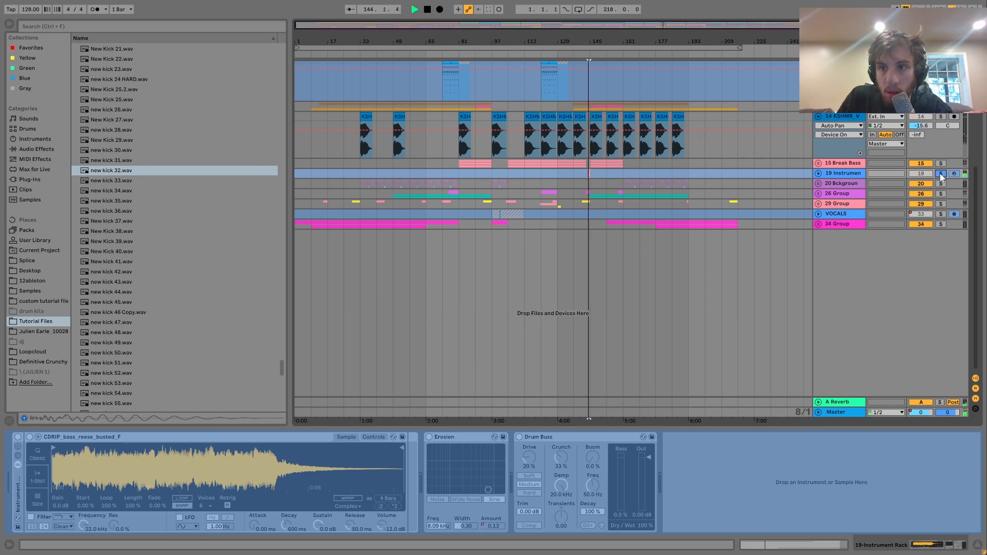
left_click(941, 174)
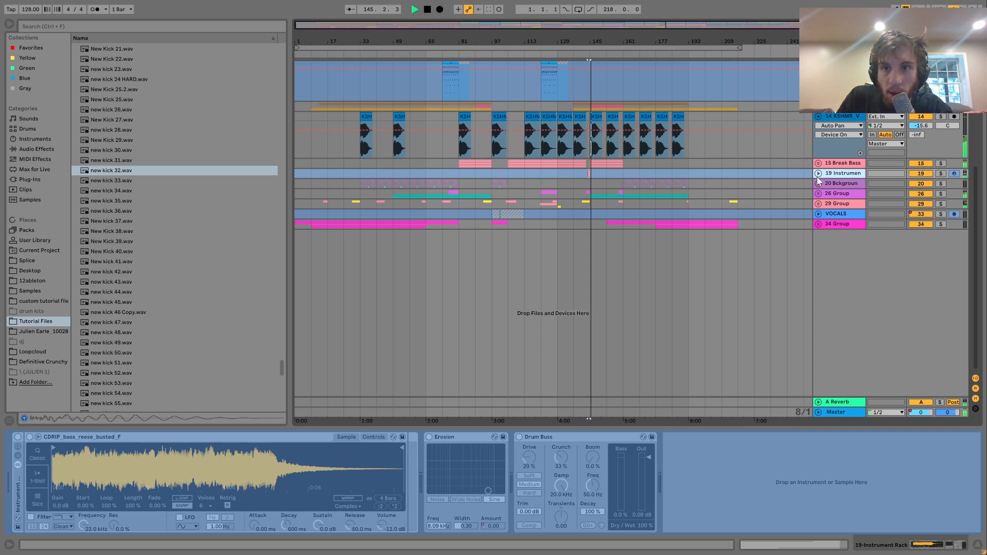
left_click(818, 175)
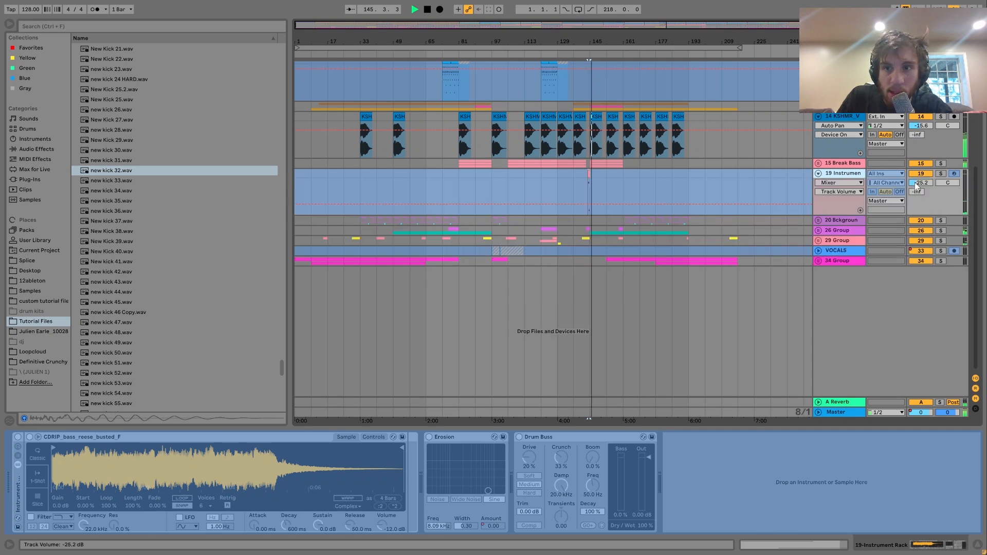
- Unfold and solo the 20 Bckground sounds group, and play it from bar 161
left_click(818, 221)
left_click(941, 220)
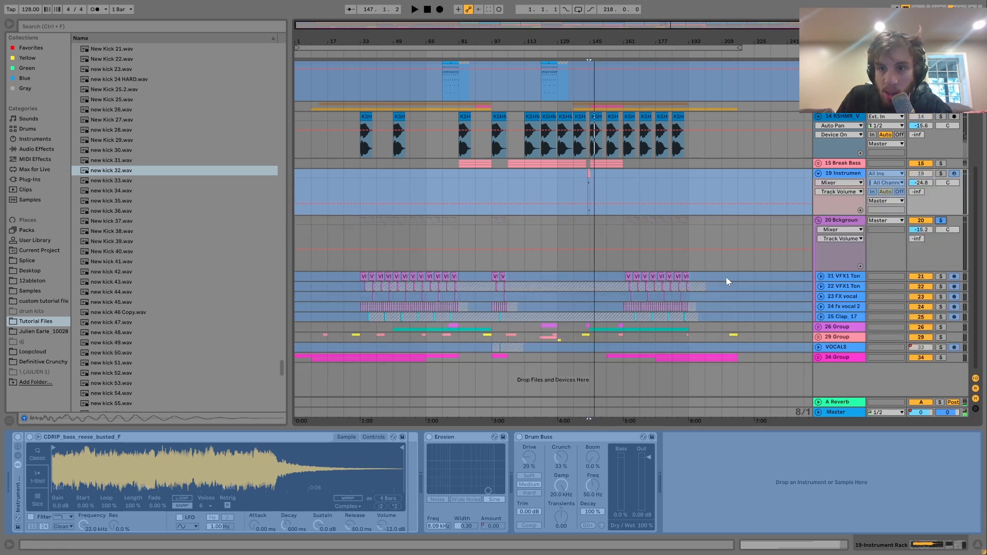
left_click(621, 243)
key("space")
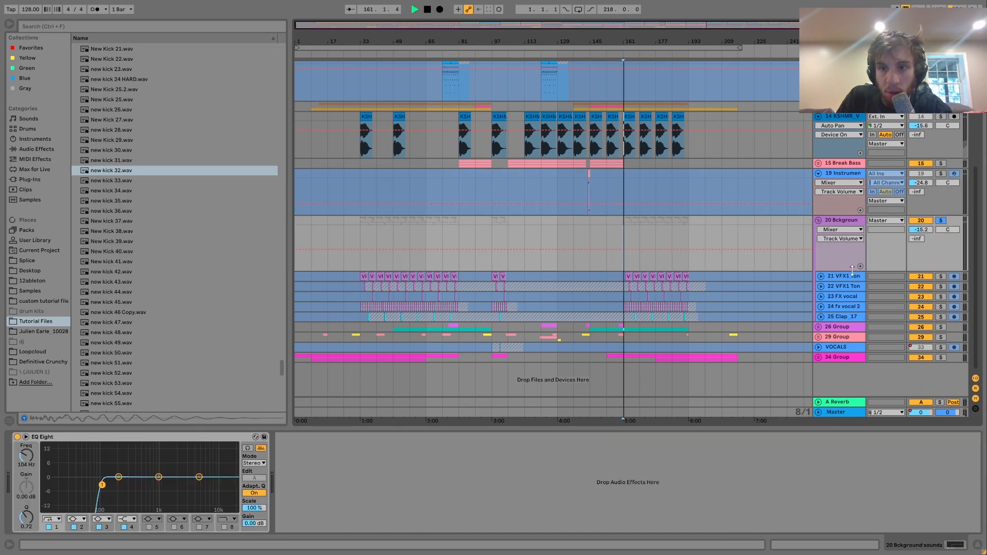
- Show the 24 fx vocal 2 effects chain and unfold tracks 21, 22 and 23 during playback, stopping around bar 165
left_click(831, 305)
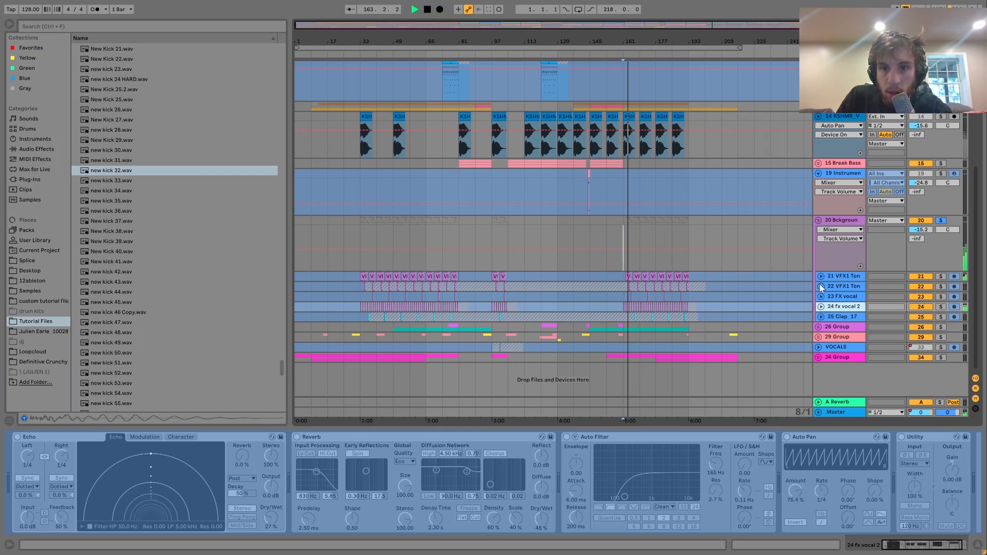
left_click(820, 286)
left_click(820, 277)
scroll(834, 313, "down", 1)
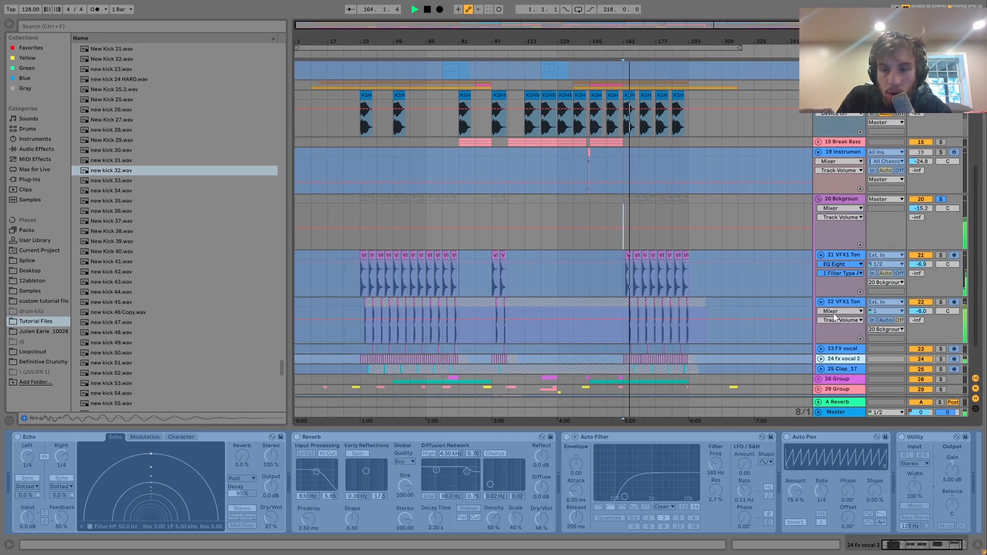
scroll(835, 316, "down", 2)
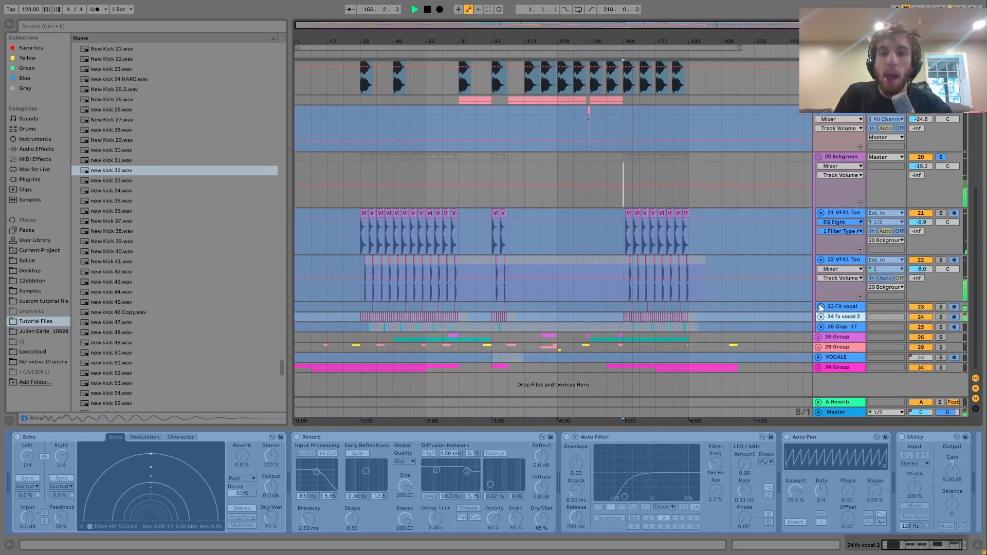
left_click(821, 307)
key("space")
scroll(798, 334, "up", 6)
scroll(557, 147, "up", 3)
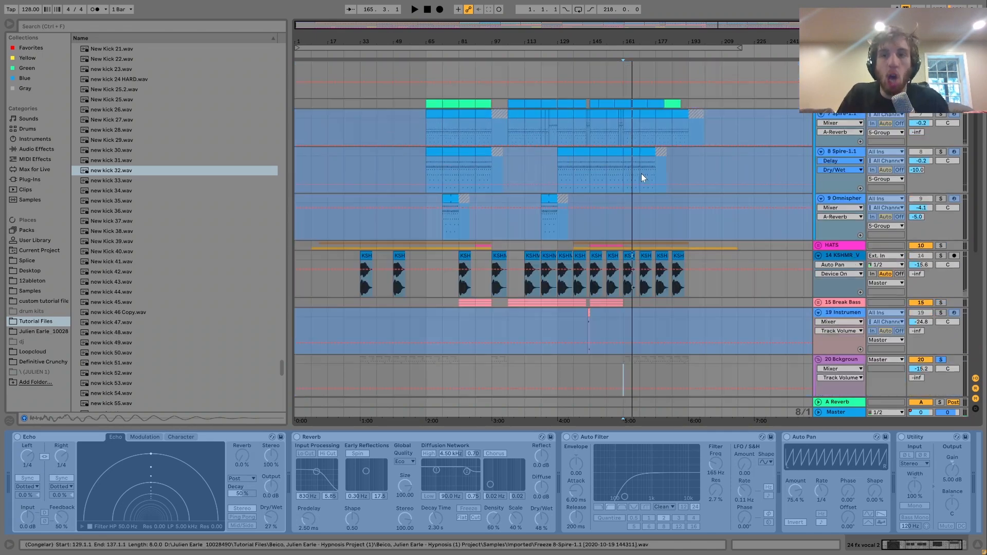
left_click(469, 103)
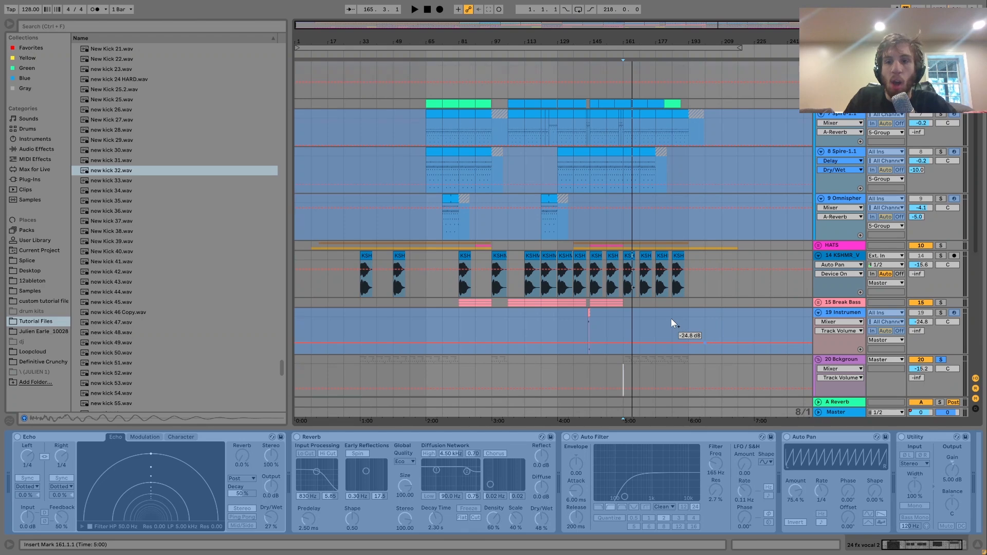
scroll(671, 319, "down", 7)
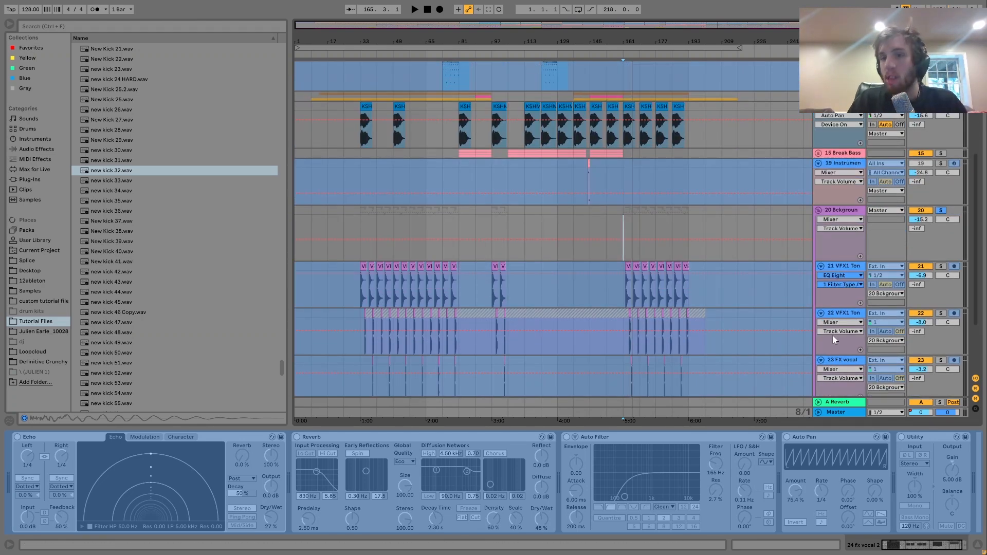
- Play the soloed 20 Bckground sounds group from bar 161 and fold it
scroll(823, 273, "down", 4)
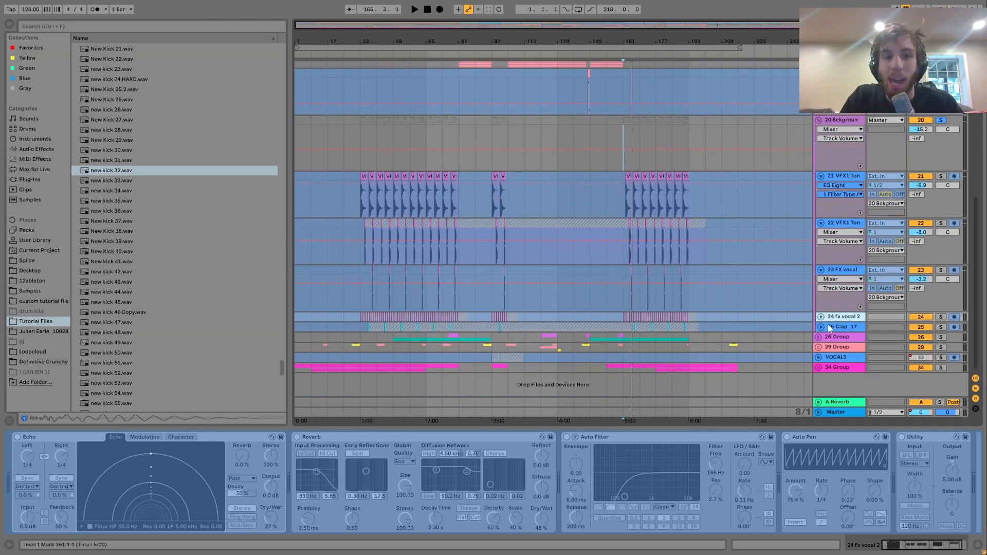
left_click(829, 120)
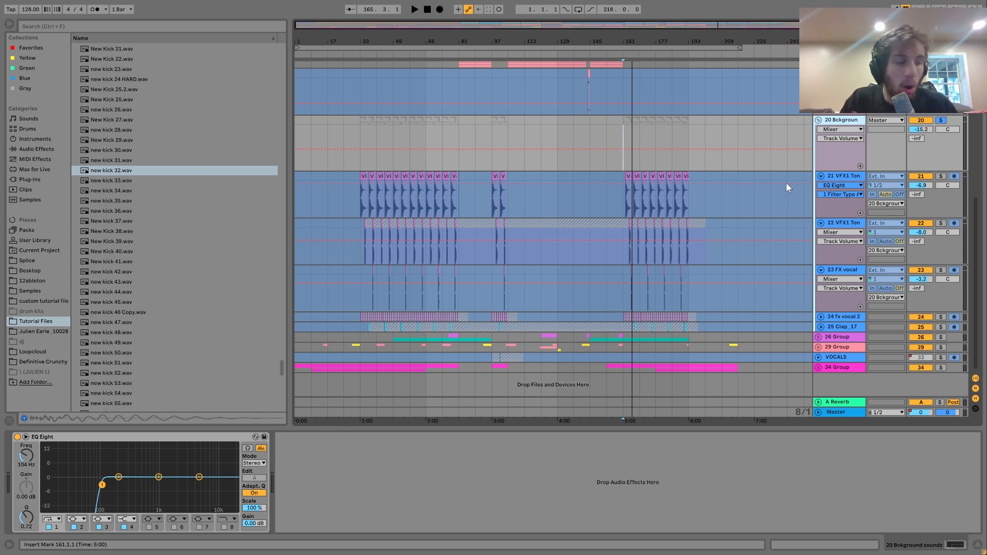
key("space")
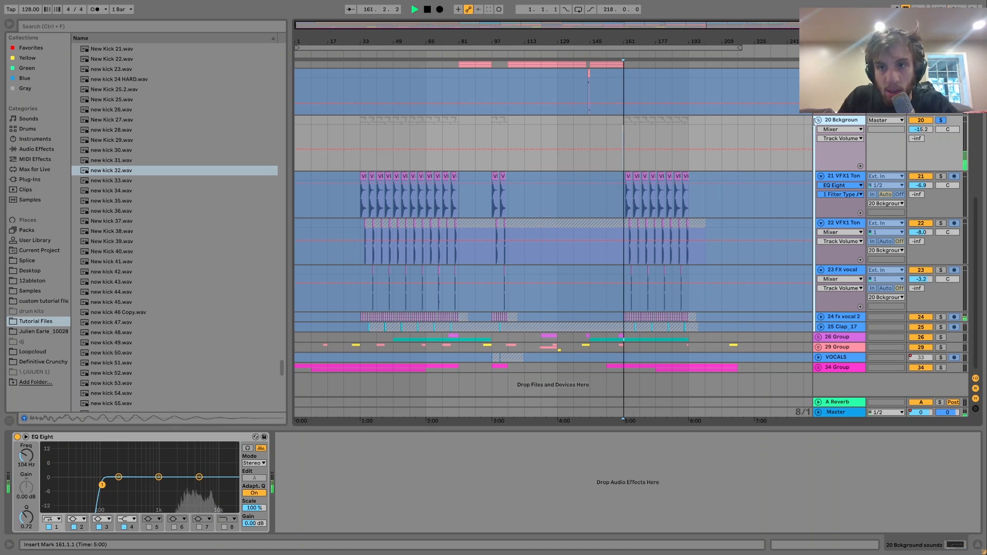
left_click(819, 120)
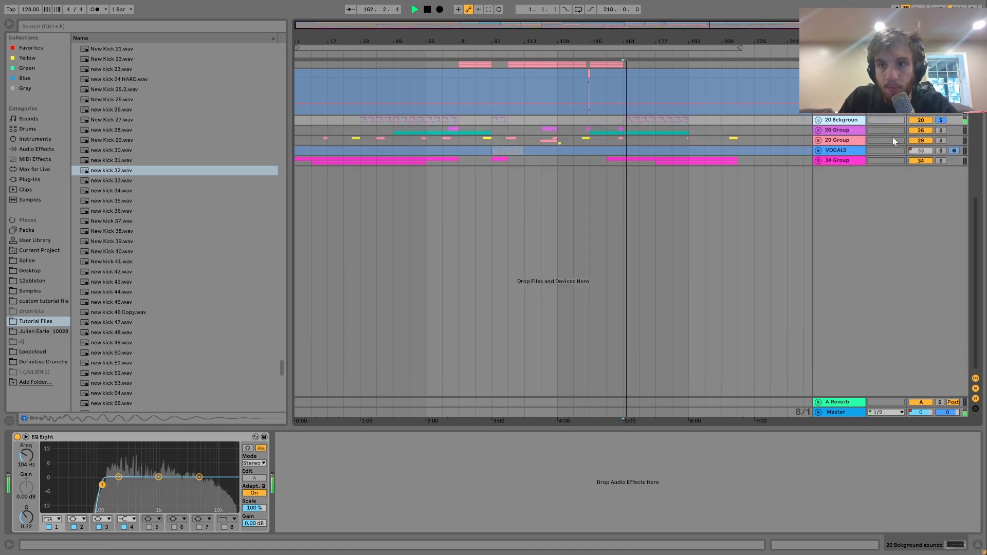
- Solo and unfold the 26 Group during playback, and expand its 27 CLAPS and 28 BEATS LOOP tracks
left_click(941, 130)
left_click(818, 129)
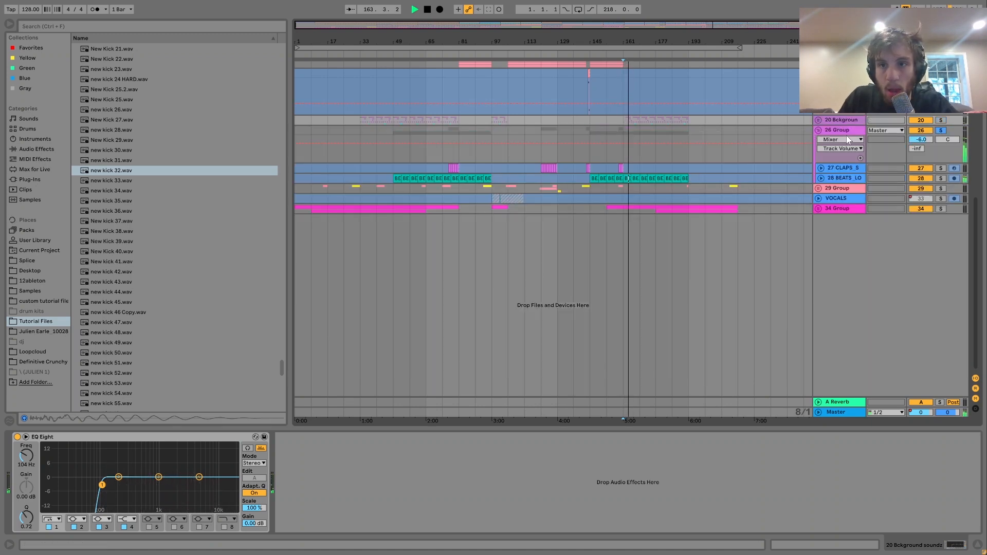
left_click(823, 177)
left_click(821, 178)
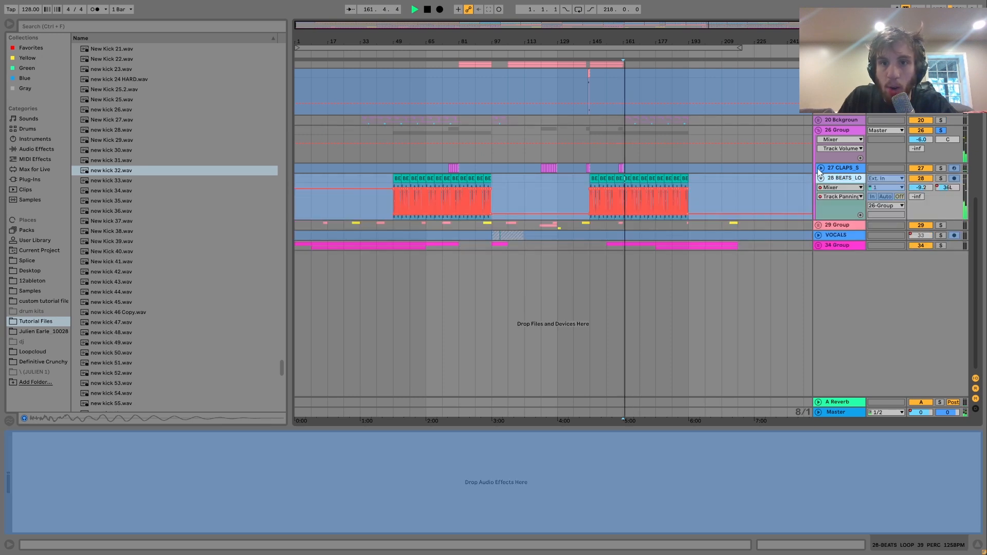
left_click(820, 169)
- Solo and unfold the 29 Group, and play its downsweep and VMH2 FX clips from bars 121 and 127
left_click(940, 261)
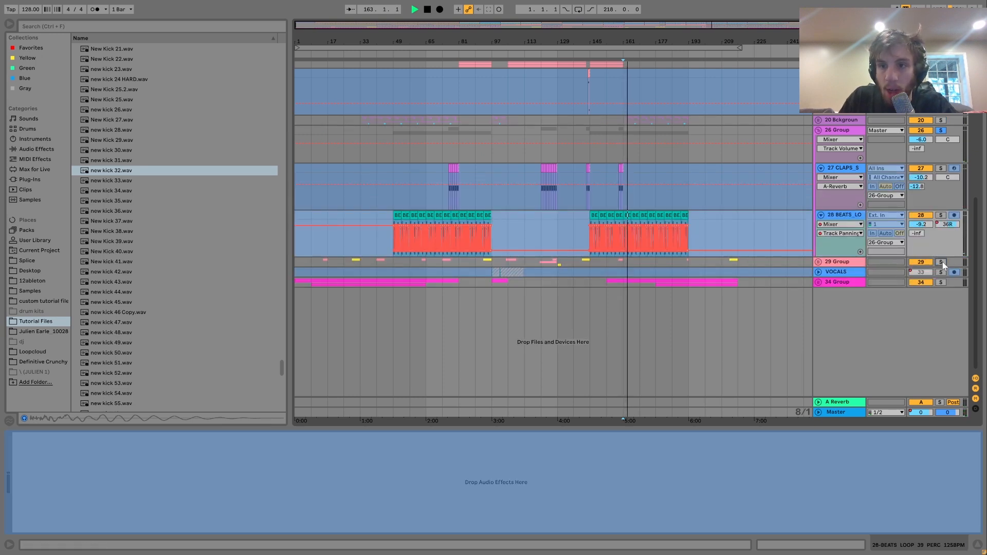
left_click(817, 262)
left_click(548, 310)
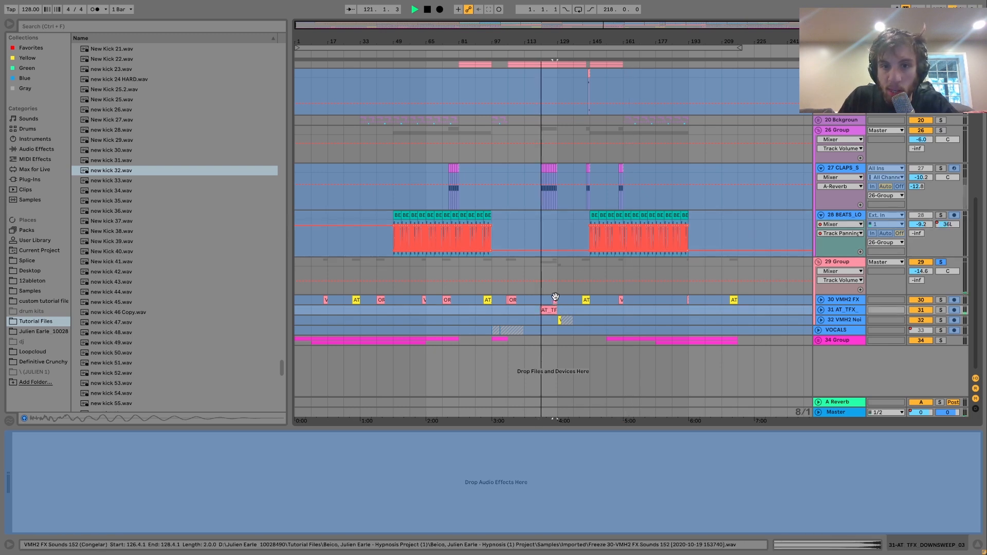
left_click(553, 299)
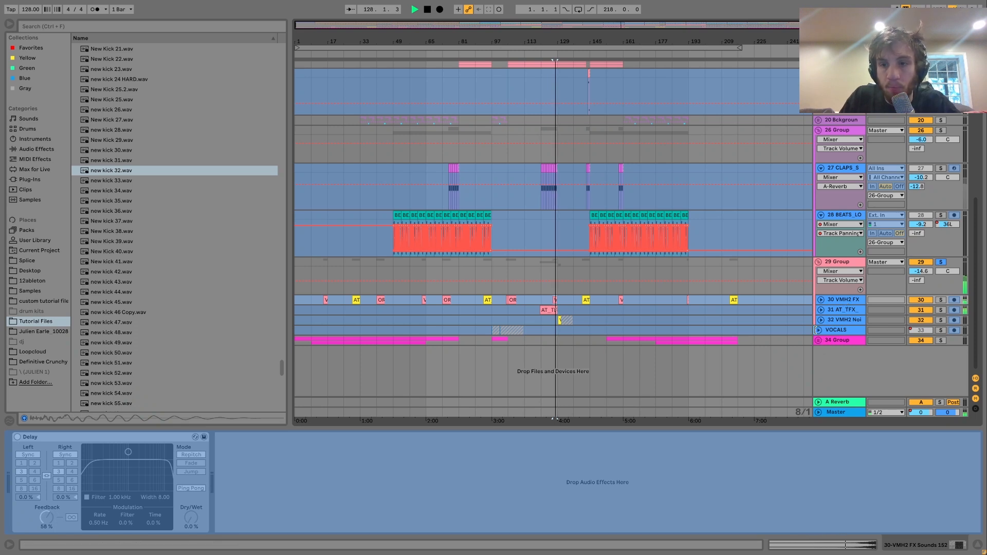
- Unfold and solo the VOCALS track, and play its spoken vocal clip from bar 97
left_click(818, 330)
left_click(941, 322)
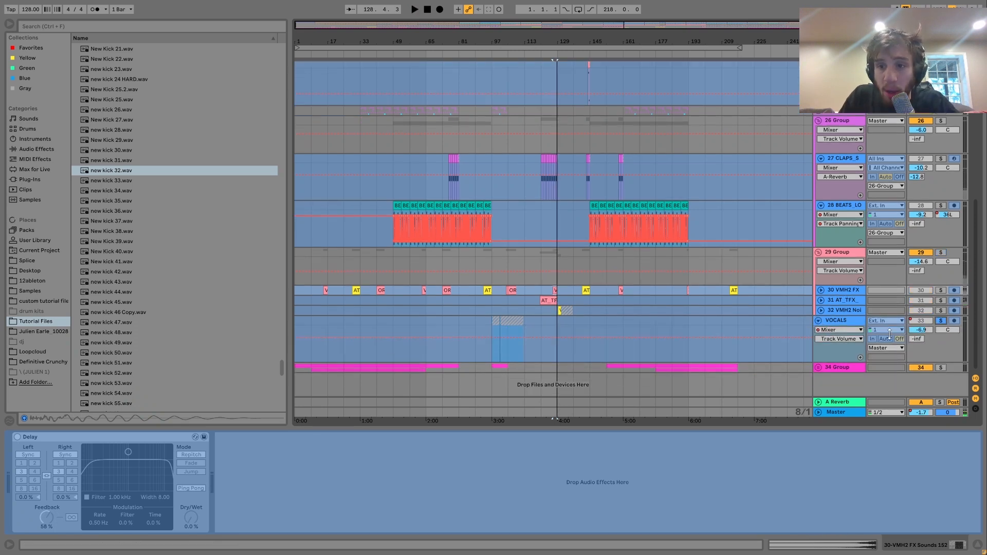
left_click(848, 323)
left_click_drag(482, 41, 482, 139)
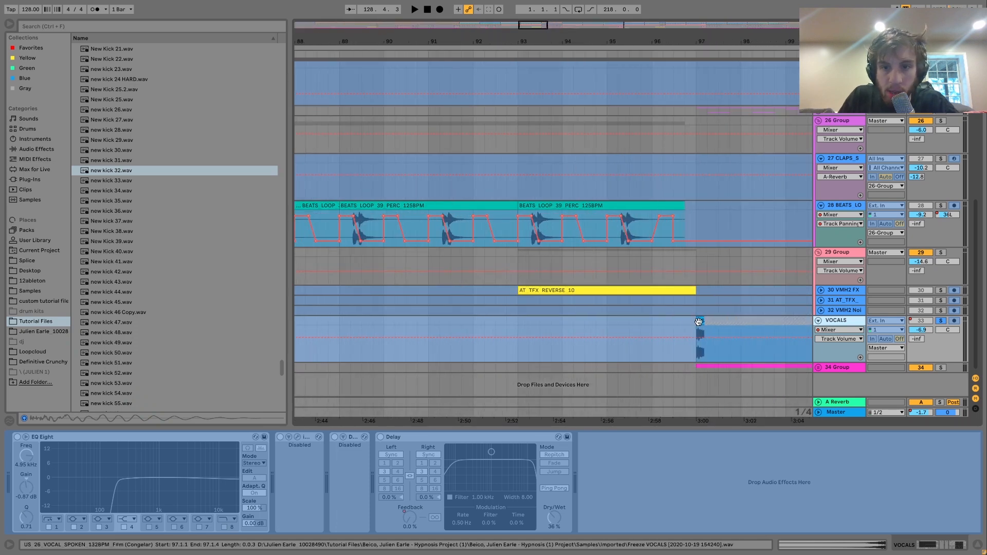
left_click(700, 321)
key("space")
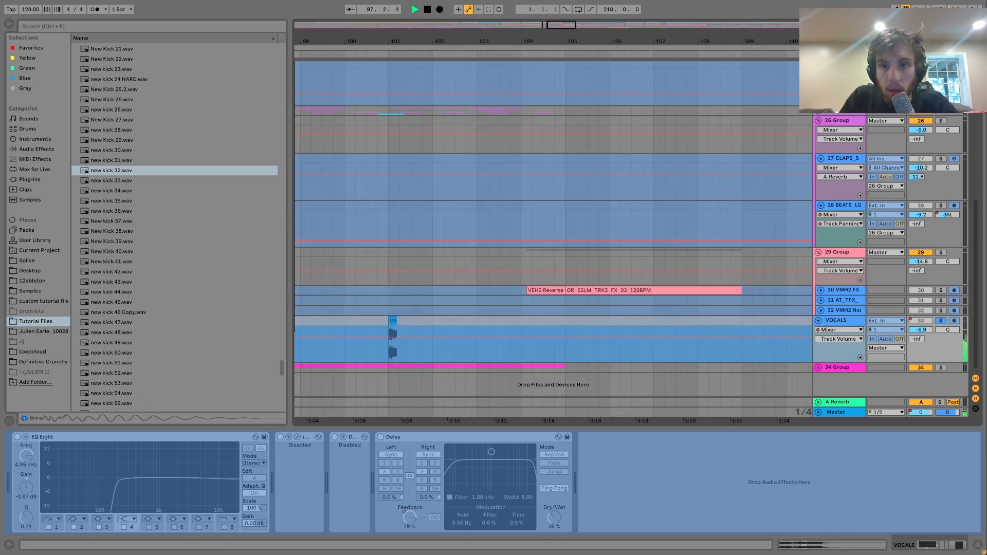
left_click_drag(329, 41, 329, 25)
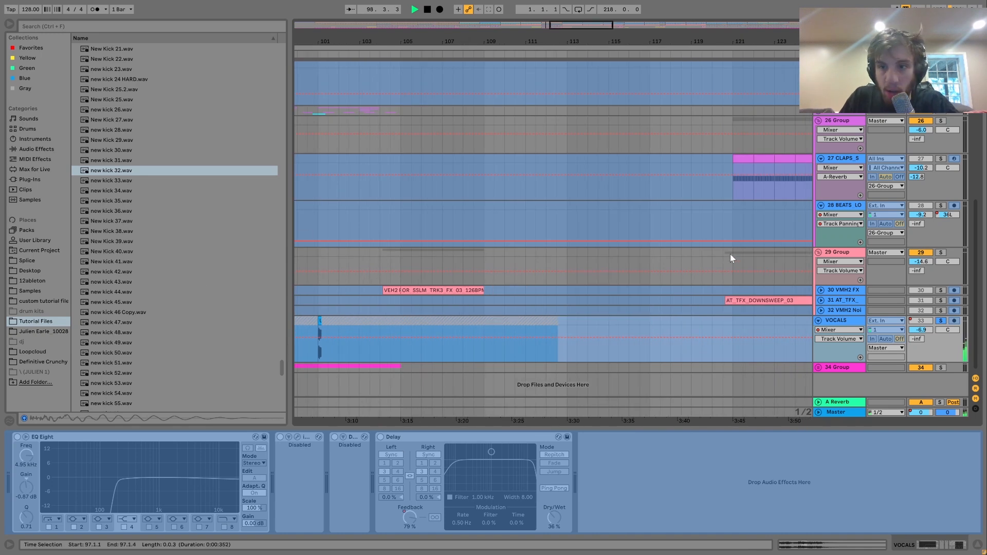
- Unfold and solo the 34 Group, and play it from bar 97
left_click(837, 368)
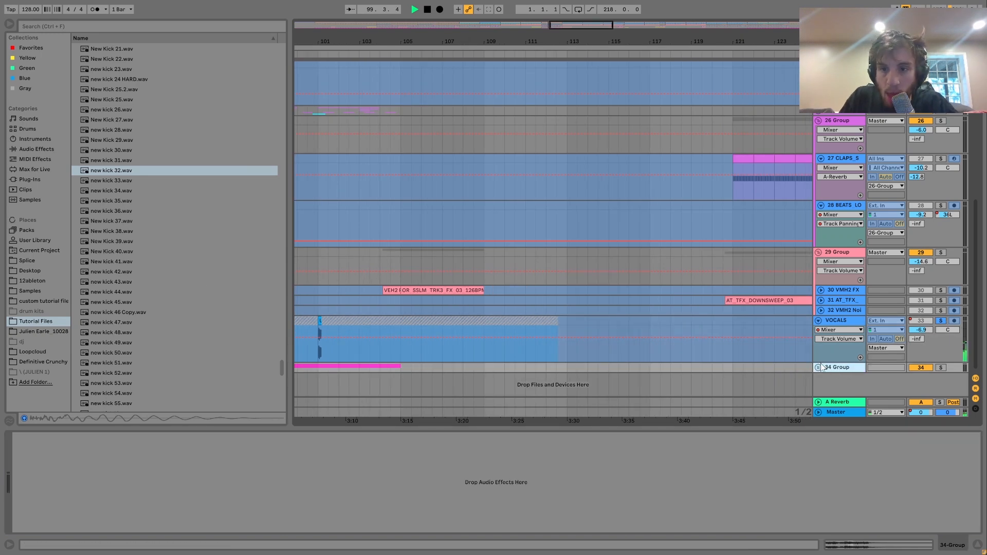
left_click_drag(369, 41, 413, 16)
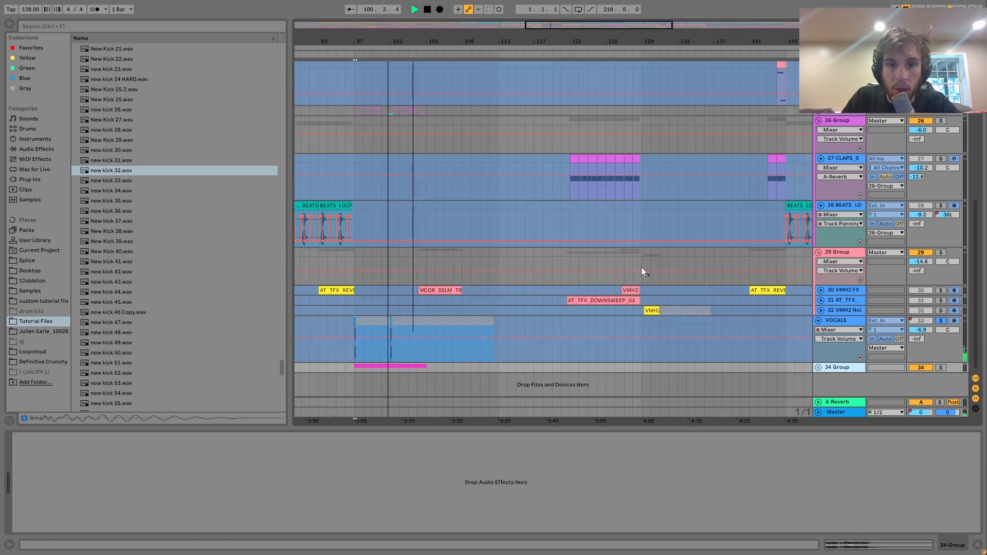
left_click(817, 367)
scroll(816, 362, "down", 3)
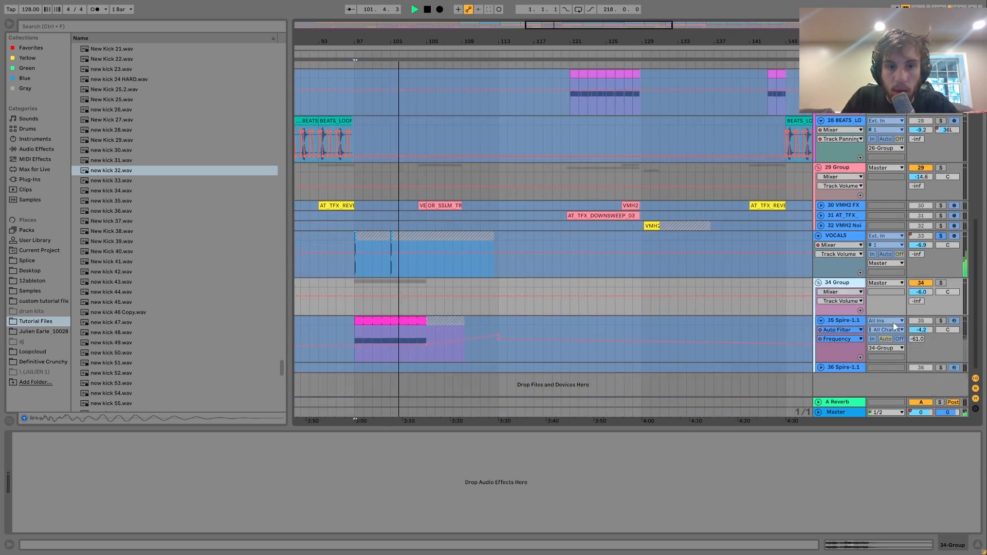
key("space")
left_click(940, 283, "ctrl")
key("space")
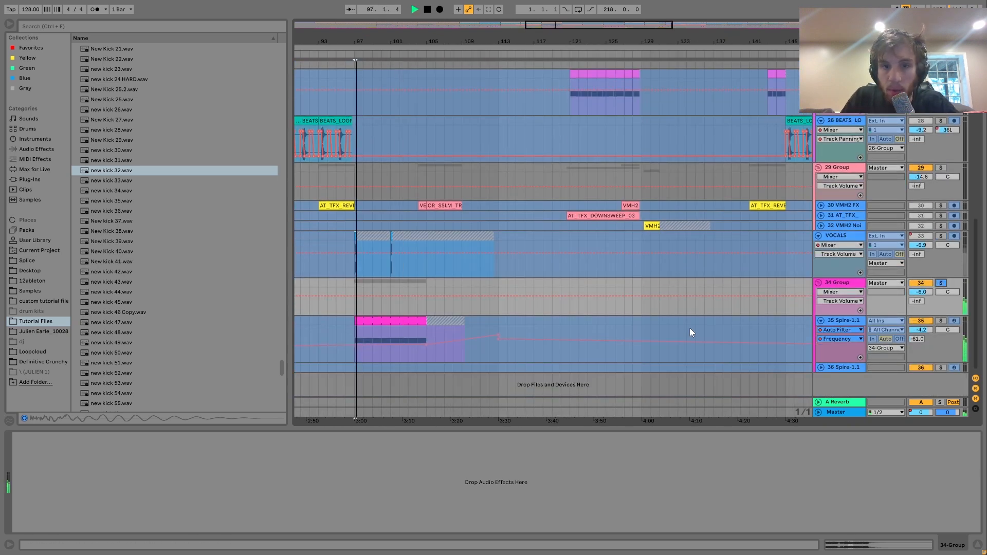
left_click(353, 307)
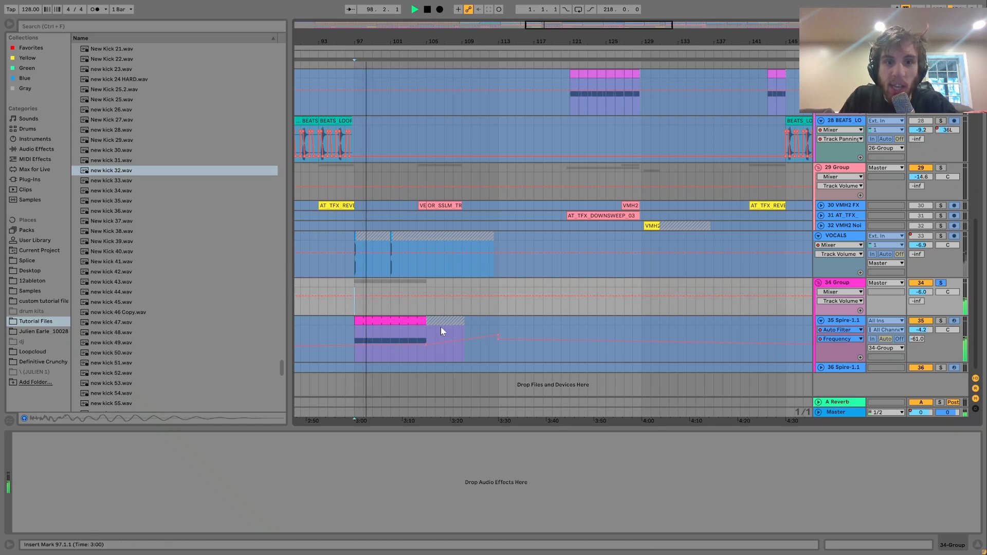
- Show the 35 Spire-1.1 device chain during playback and return to the 34 Group's lane
left_click(833, 319)
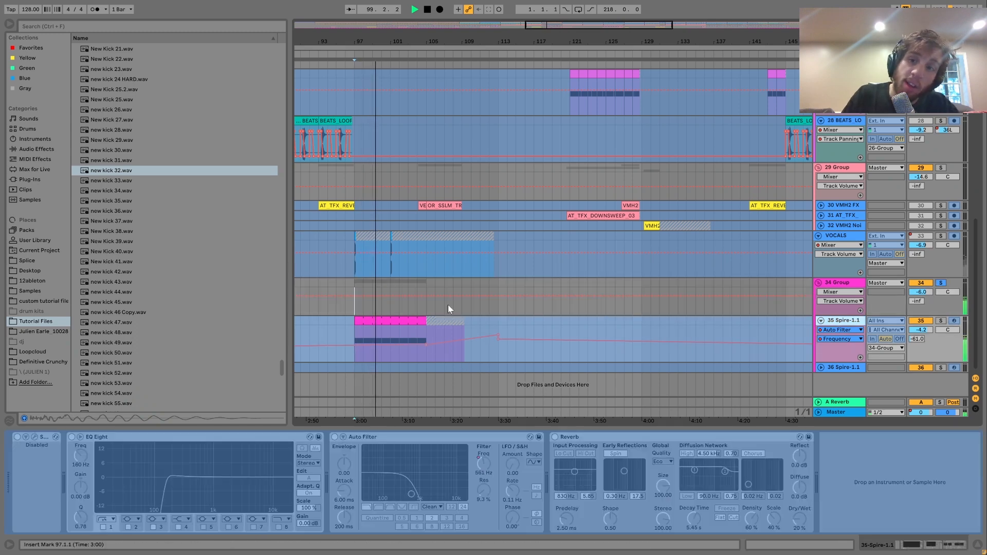
left_click(356, 305)
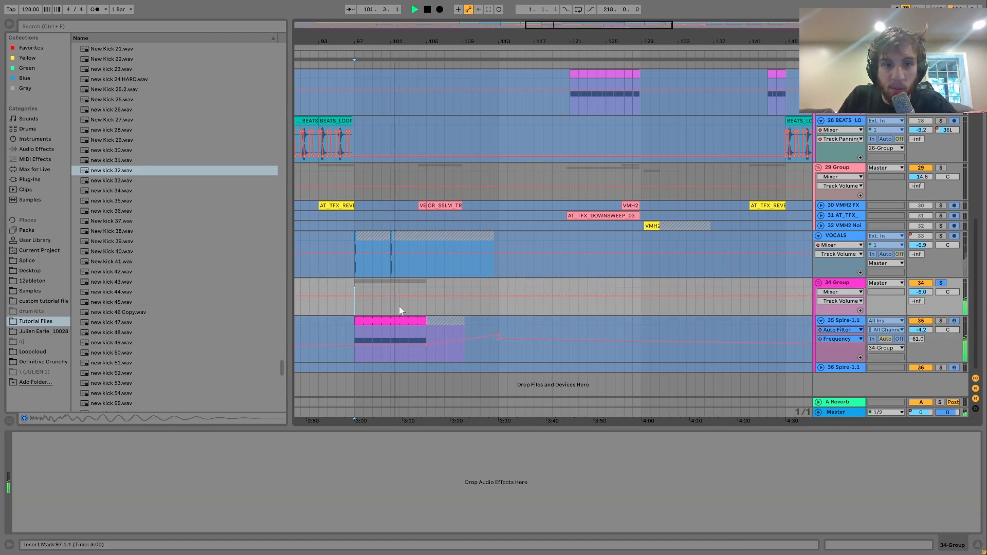
left_click(407, 303)
- Turn off the 34 Group's solo and play the full mix from bar 102
left_click(942, 291)
key("space")
left_click(390, 288)
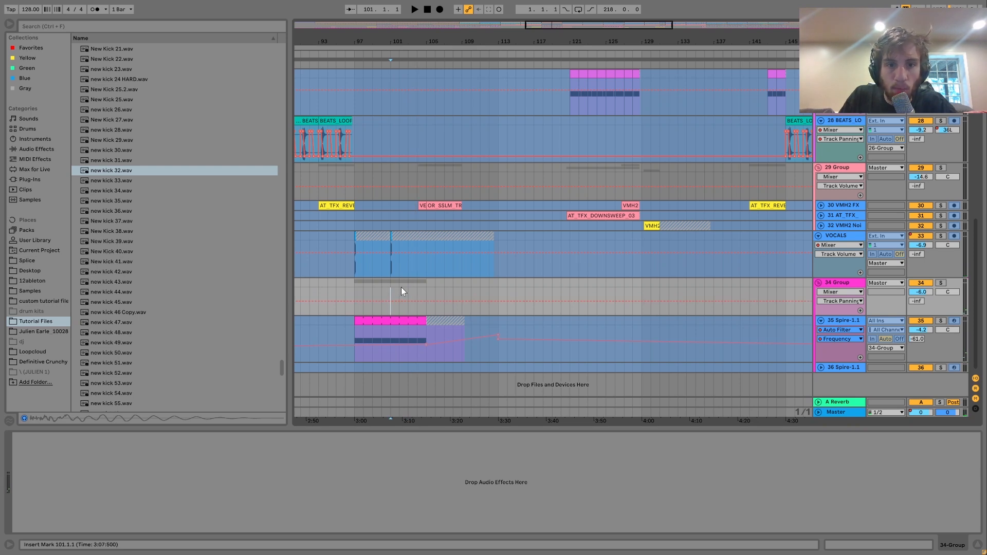
left_click(401, 287)
key("space")
key("space")
key("space")
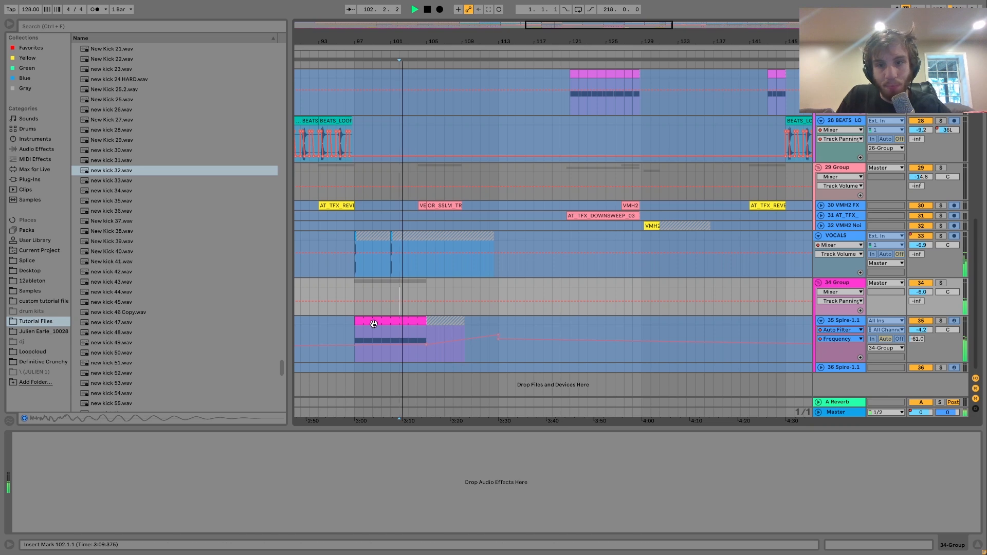
- Compare the 34 Group with its 36 and 35 Spire tracks by toggling their solos during playback from bar 177
left_click_drag(446, 43, 513, 50)
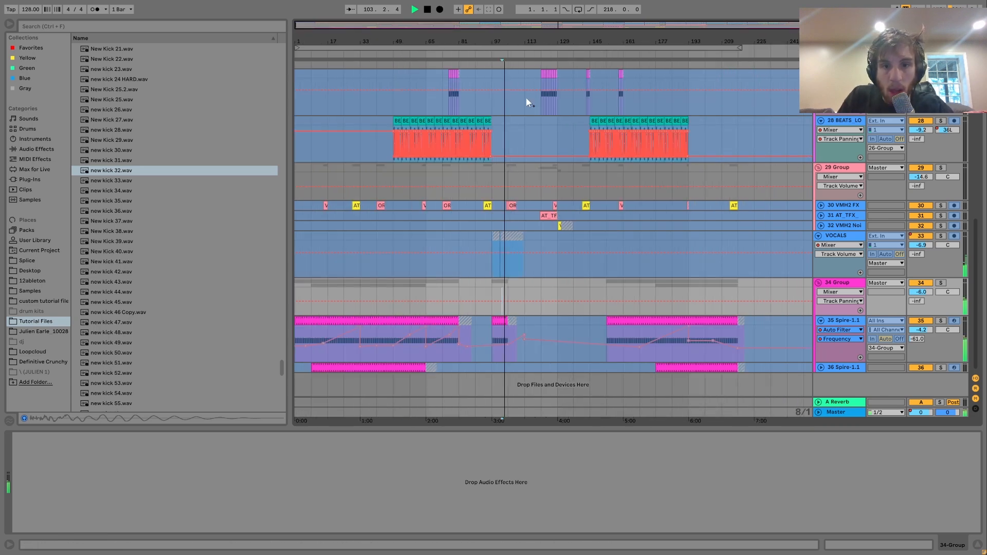
left_click(689, 367)
left_click(941, 282)
key("space")
left_click(940, 367)
left_click(940, 321)
left_click(939, 284)
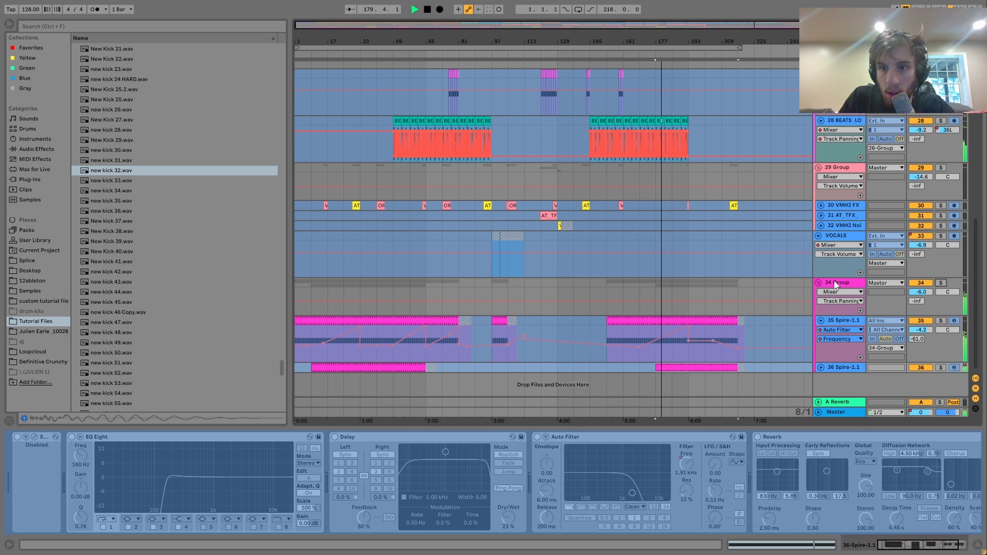
- Fold the 34 Group and play the full mix from bar 177 while reviewing the tracks above it
left_click(835, 283)
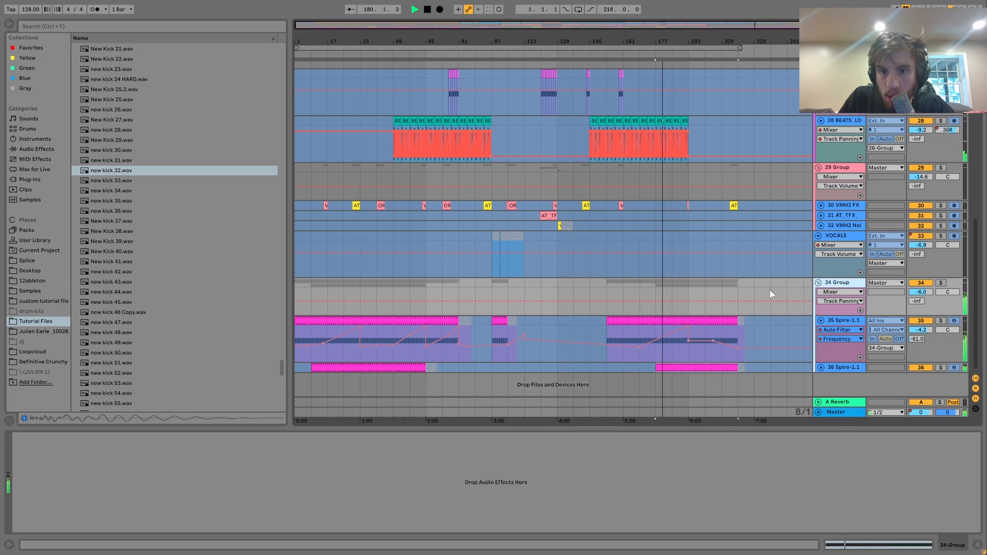
left_click(819, 283)
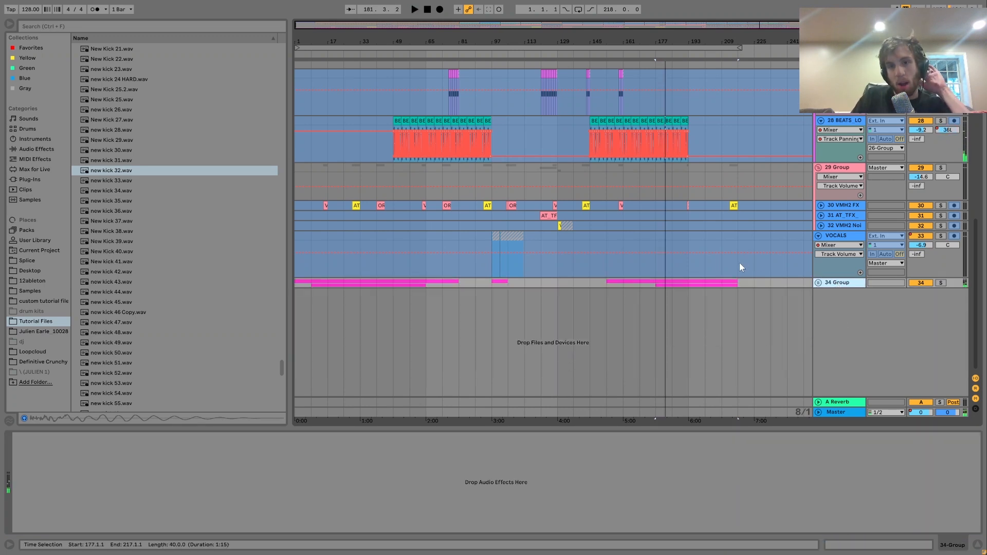
key("space")
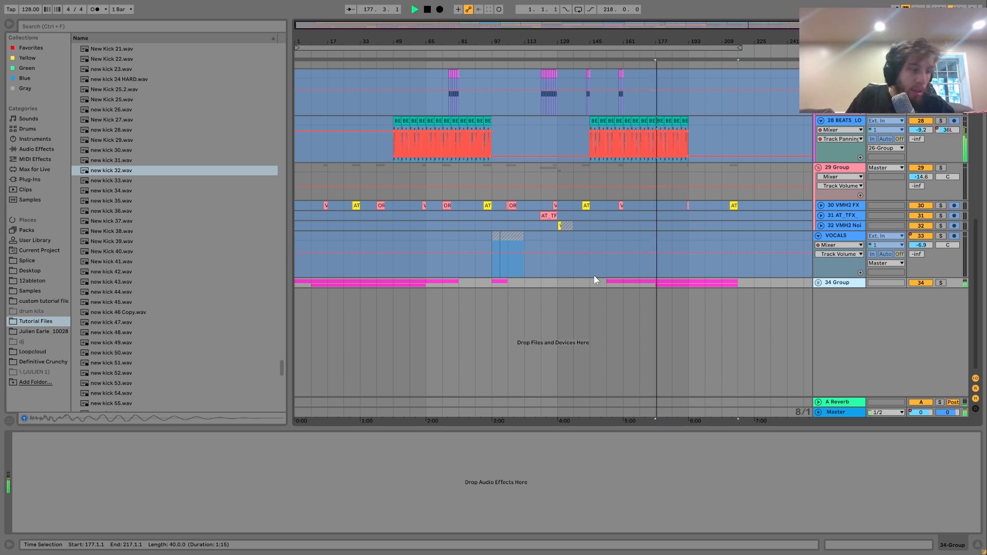
scroll(711, 255, "up", 10)
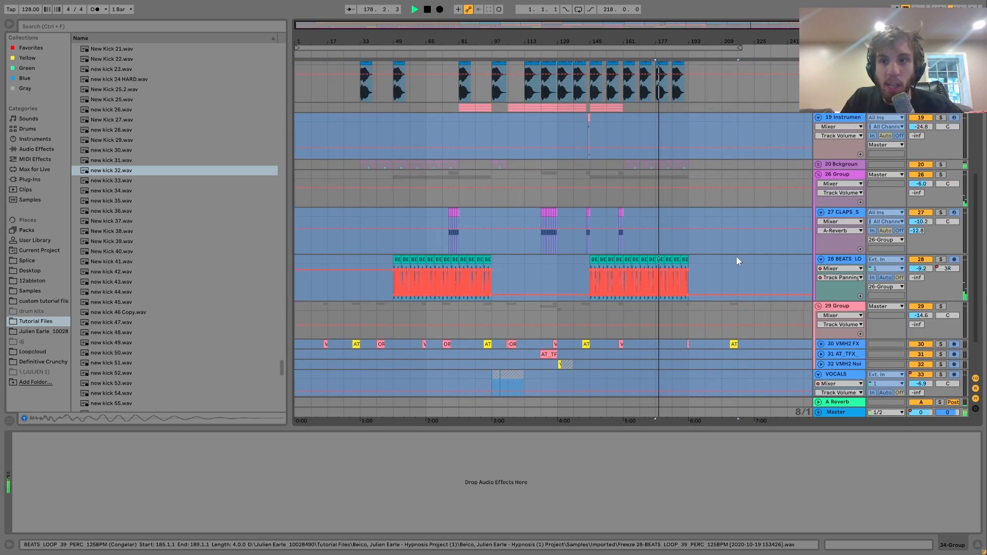
scroll(815, 192, "up", 10)
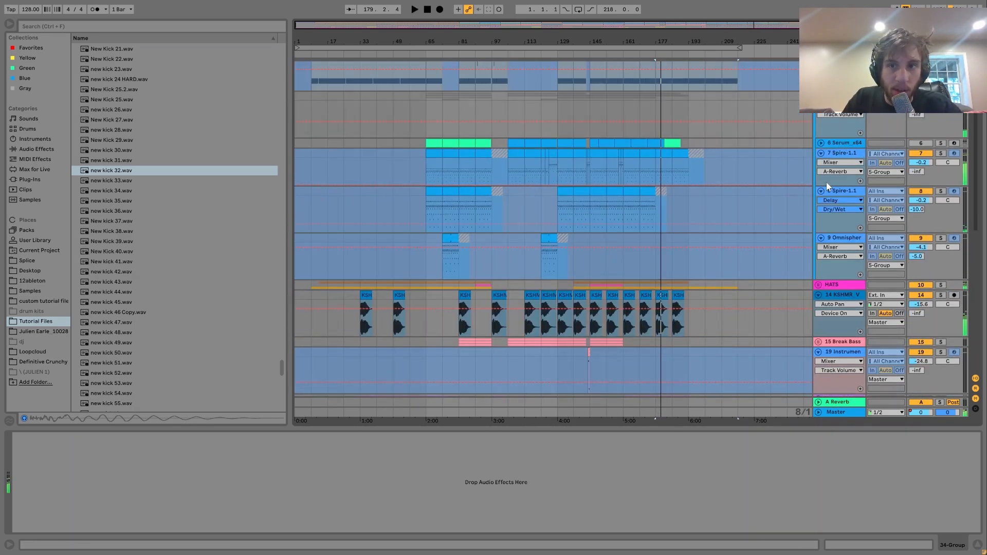
key("space")
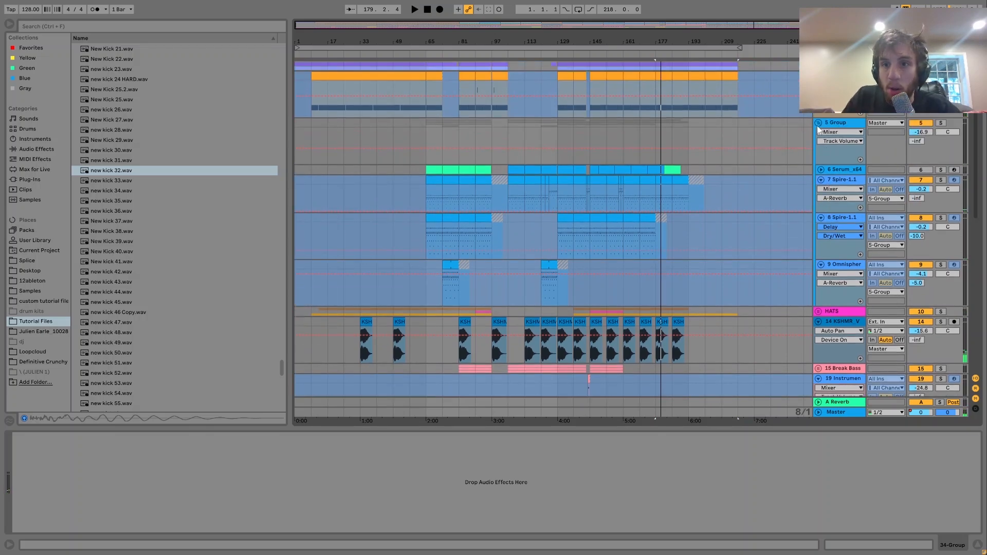
- Compare the mix with the 34 Group deactivated and reactivated, playing from bar 193, and return to the upper tracks
scroll(853, 217, "down", 15)
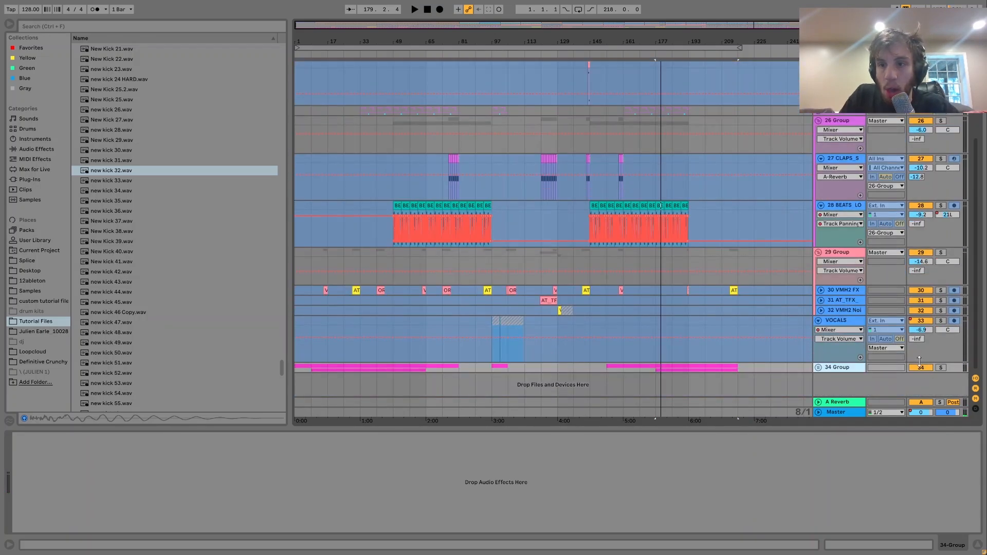
left_click(695, 321)
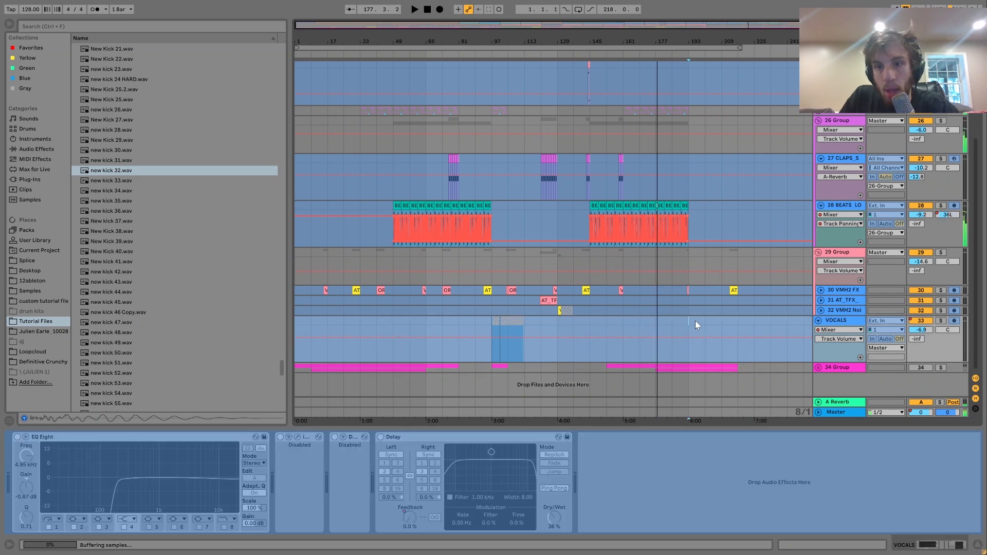
left_click(927, 368)
key("space")
key("space")
left_click(920, 368)
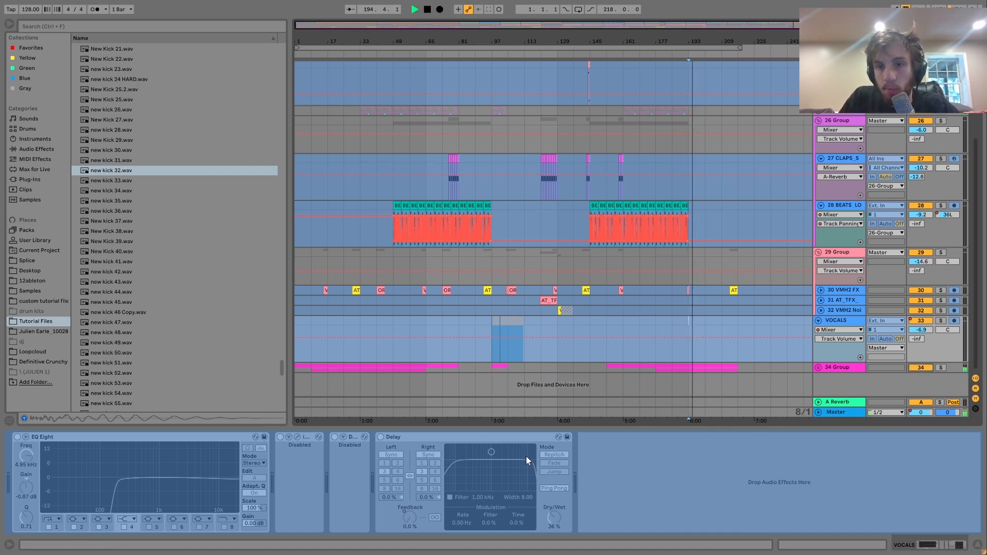
key("space")
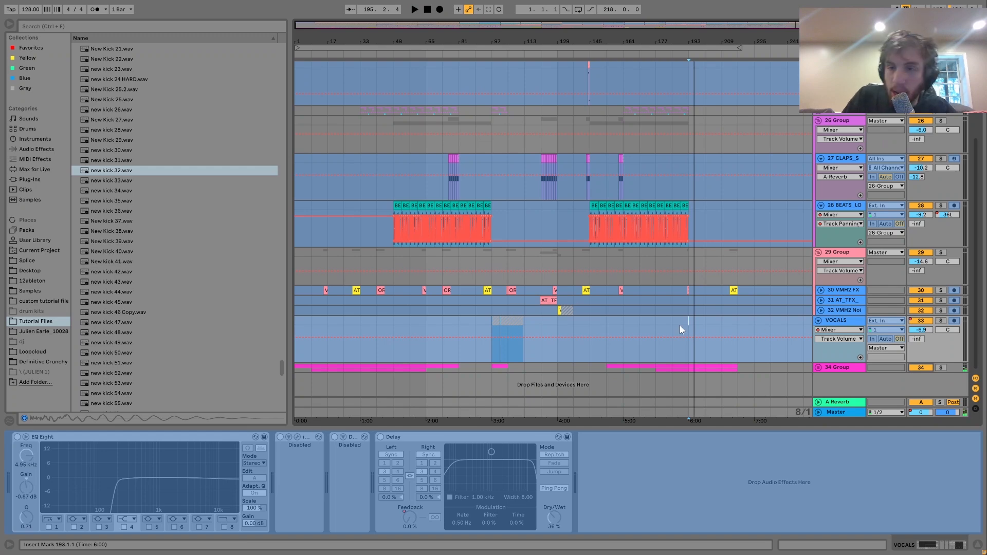
scroll(722, 308, "up", 5)
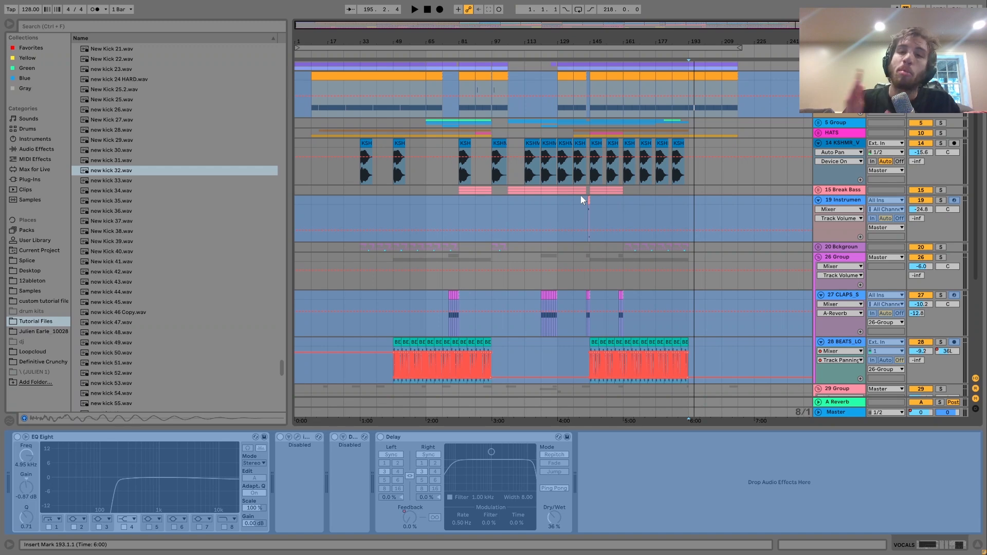
- Hide the device detail view and fold the 29 Group, instrument track 19, the 26 Group and the VOCALS track in the arrangement
mouse_move(594, 38)
left_mouse_down()
mouse_move(592, 95)
mouse_move(594, 38)
left_mouse_up()
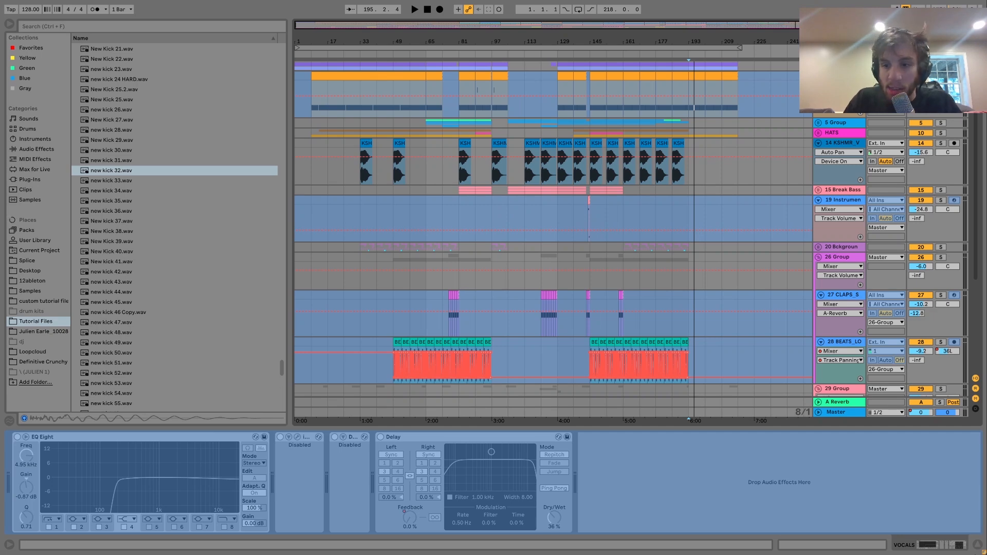
left_click(979, 547)
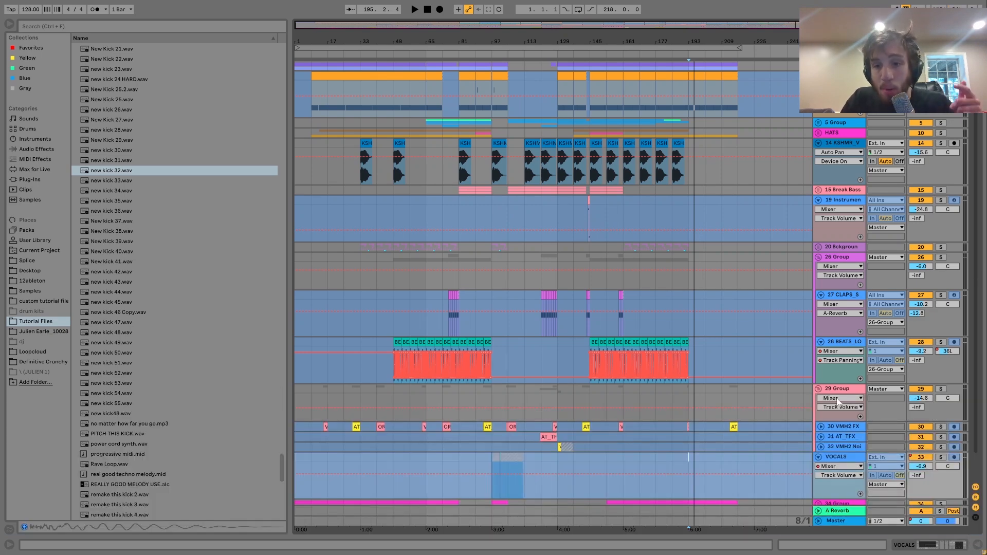
left_click(818, 389)
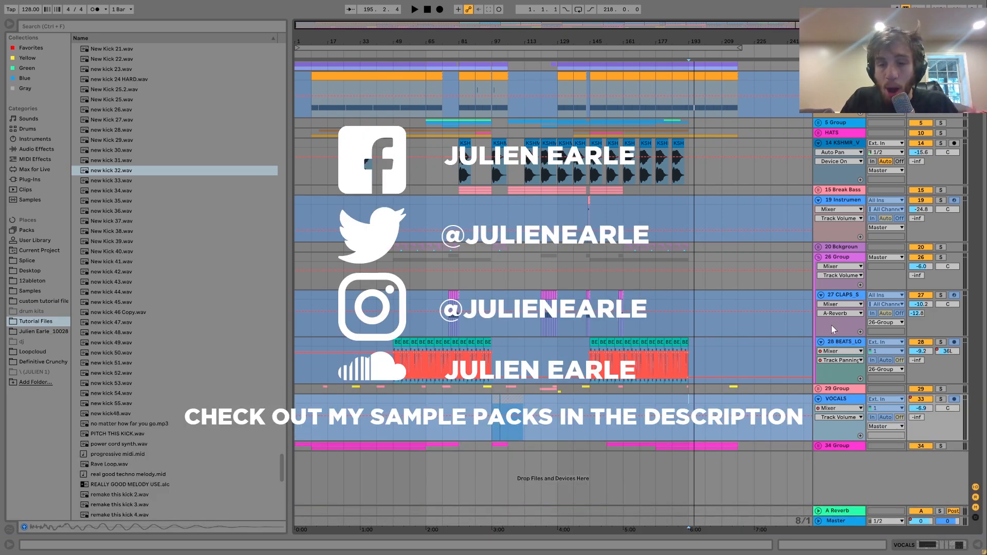
left_click(818, 201)
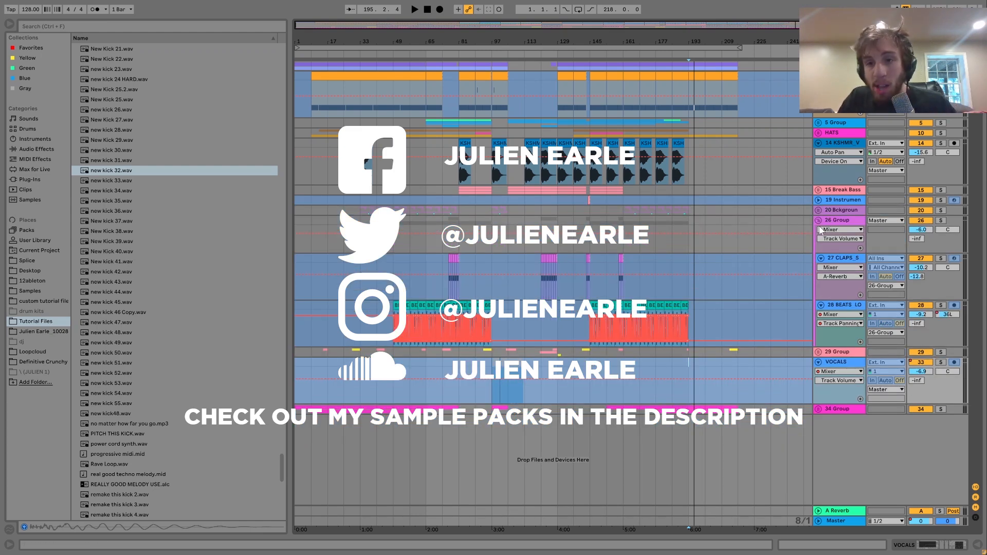
left_click(818, 221)
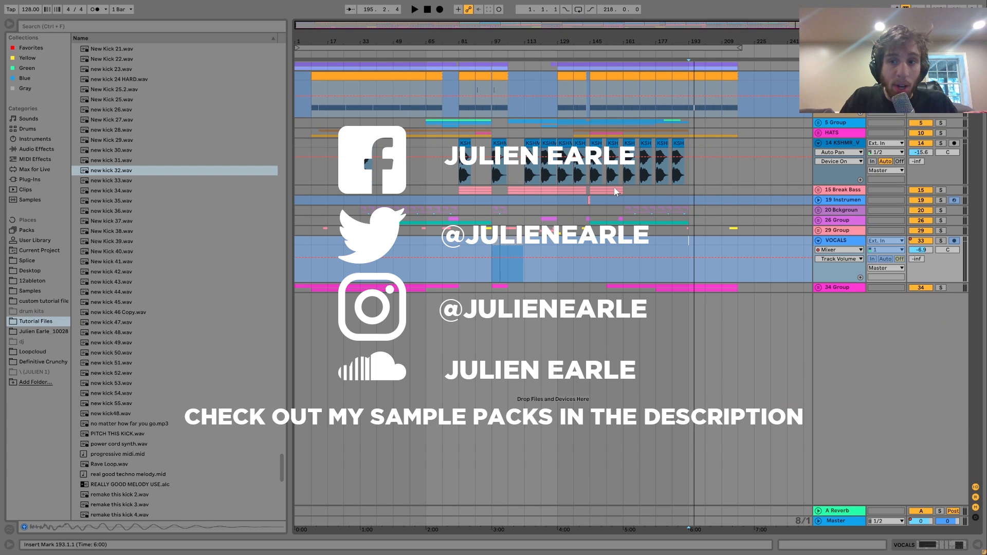
left_click(818, 241)
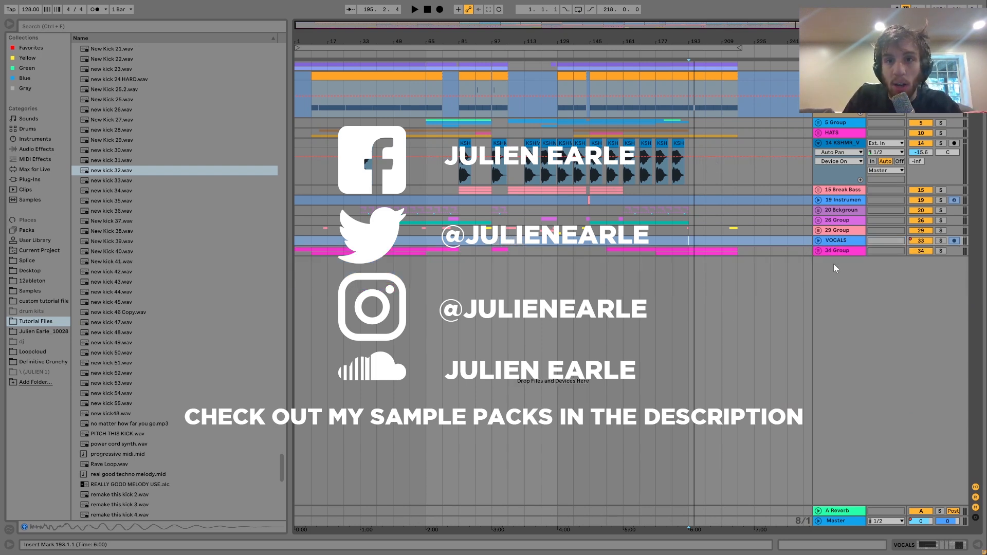
left_click(705, 123)
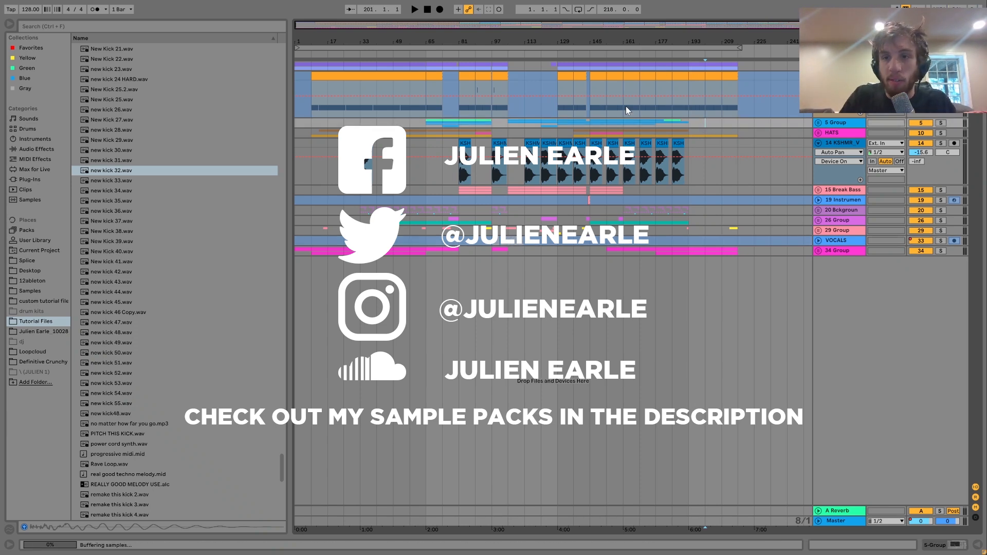